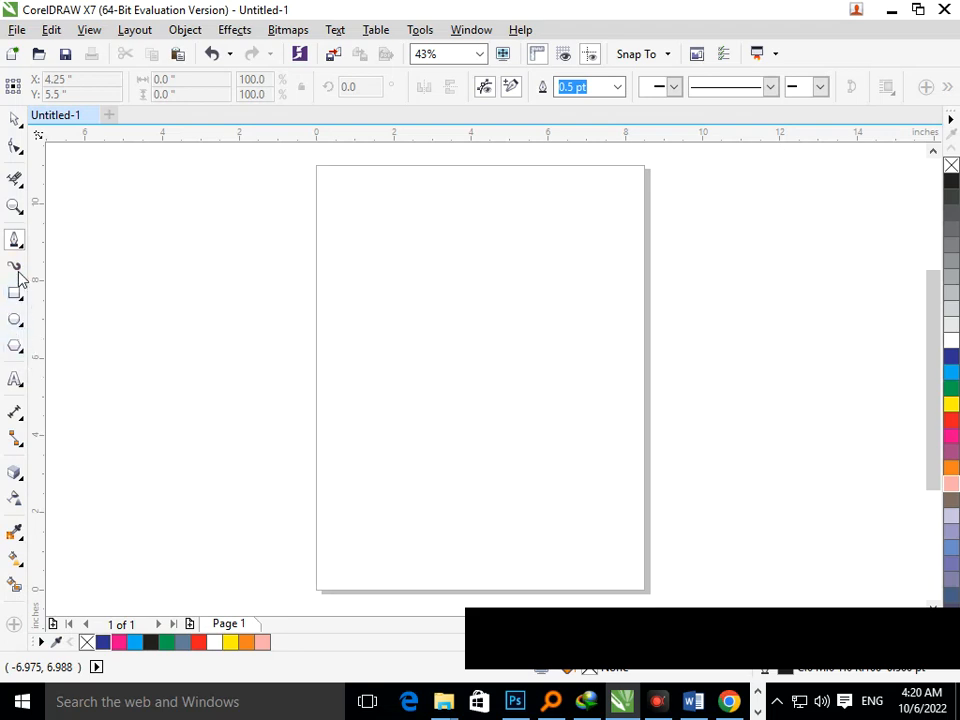
# Draw an S-shaped curve about 1.9 by 2 inches in the middle of the page with the Bezier tool.
pyautogui.click(411, 350)
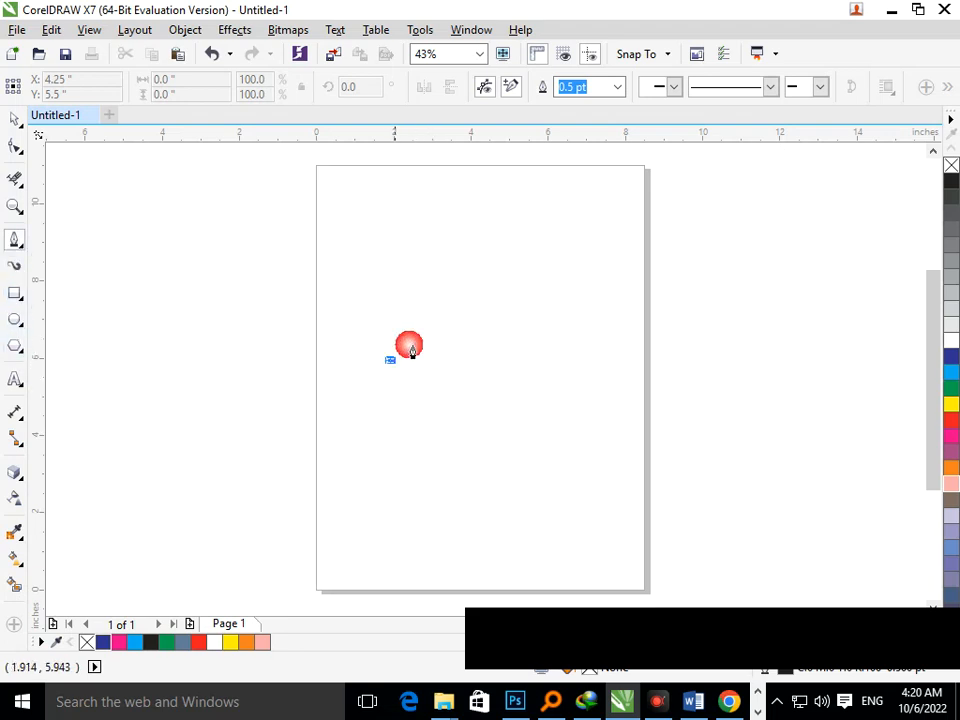
pyautogui.moveTo(426, 318); pyautogui.dragTo(474, 314)
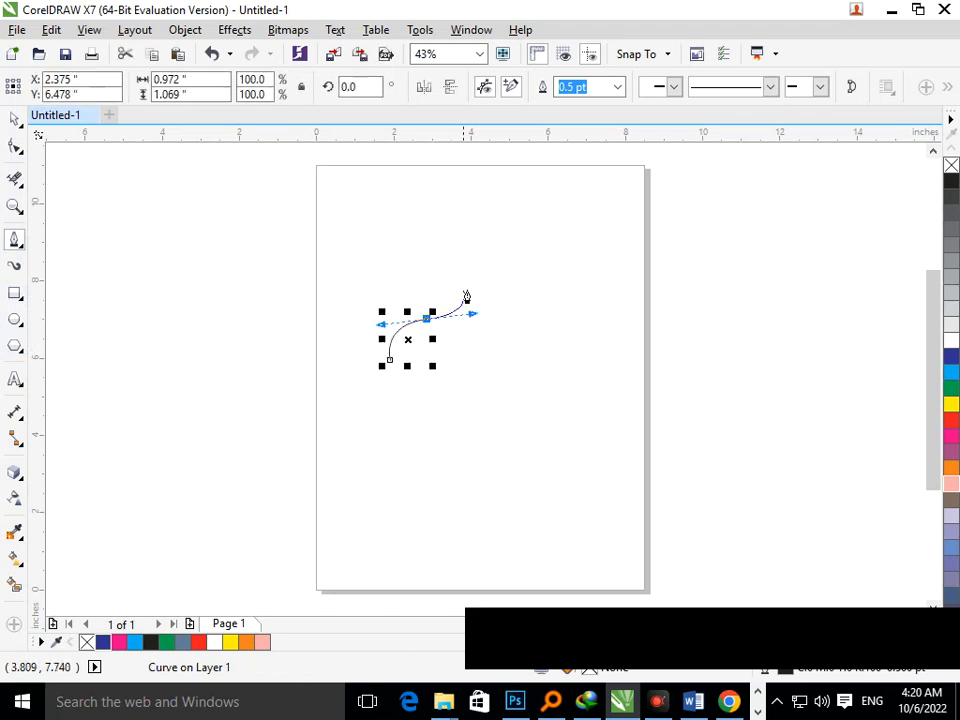
pyautogui.click(465, 286)
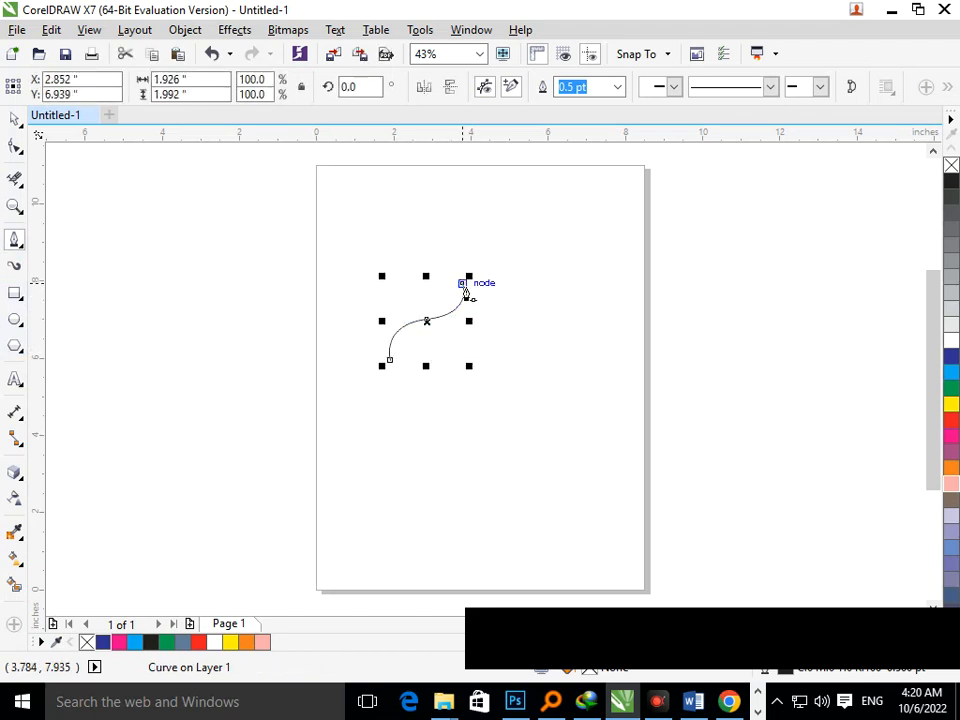
# Draw a small ellipse beside the lower end of the curve with the Ellipse tool.
pyautogui.click(15, 320)
pyautogui.scroll(2, 423, 386)
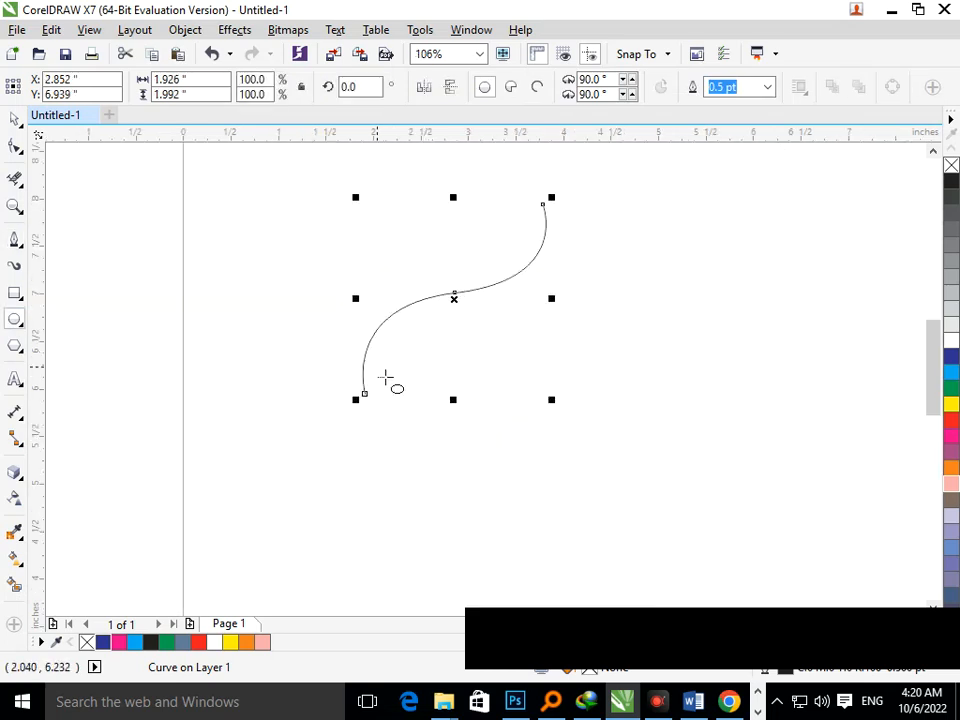
pyautogui.moveTo(385, 377)
pyautogui.mouseDown()
pyautogui.moveTo(395, 400)
pyautogui.moveTo(411, 401)
pyautogui.moveTo(400, 392)
pyautogui.mouseUp()
# Delete a stray tiny ellipse and stretch the small ellipse to about 0.17 by 0.31 inches.
pyautogui.press('F2')
pyautogui.moveTo(326, 309); pyautogui.dragTo(457, 446)
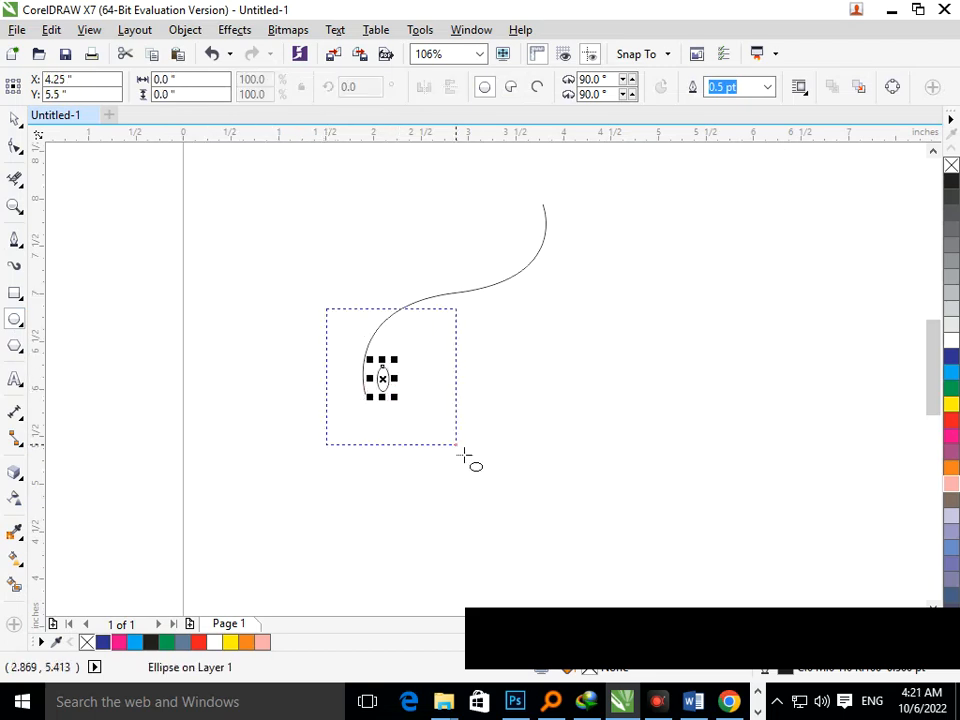
pyautogui.moveTo(490, 390); pyautogui.dragTo(512, 390)
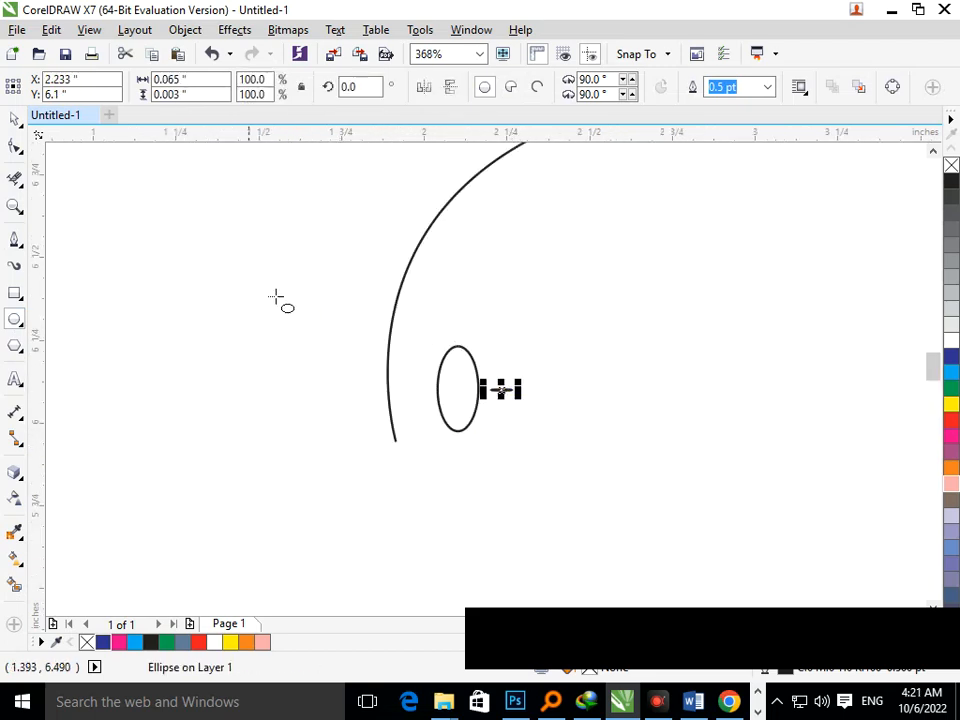
pyautogui.press('Delete')
pyautogui.click(15, 120)
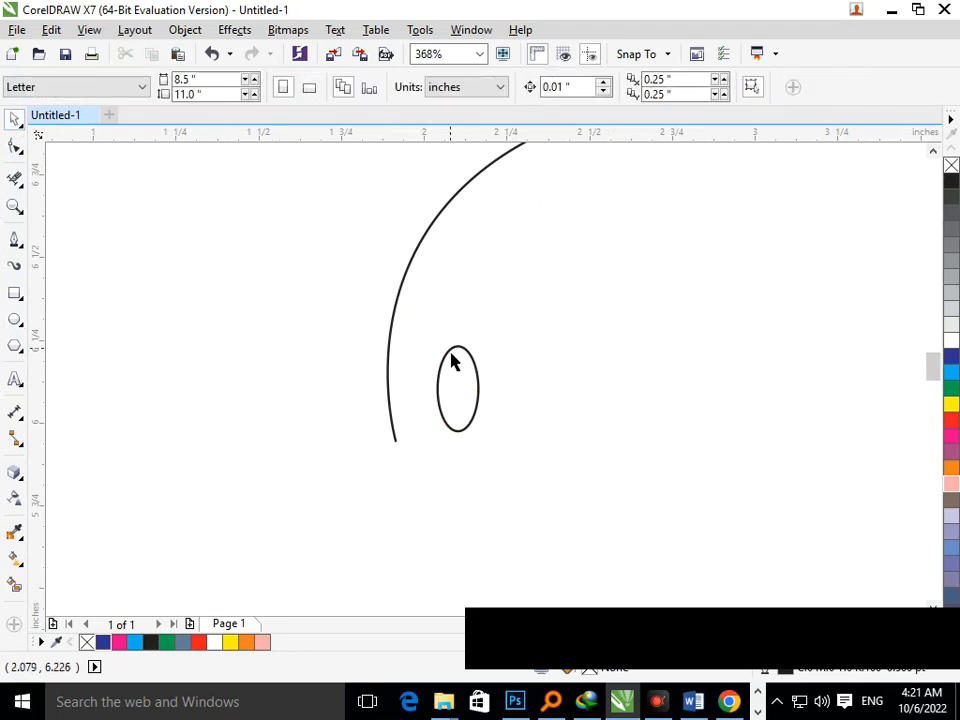
pyautogui.click(452, 362)
pyautogui.moveTo(485, 388); pyautogui.dragTo(499, 390)
pyautogui.moveTo(465, 345); pyautogui.dragTo(476, 298)
# Place rotated copies of the ellipse along the lower side of the curve, six ellipses in total.
pyautogui.click(514, 375)
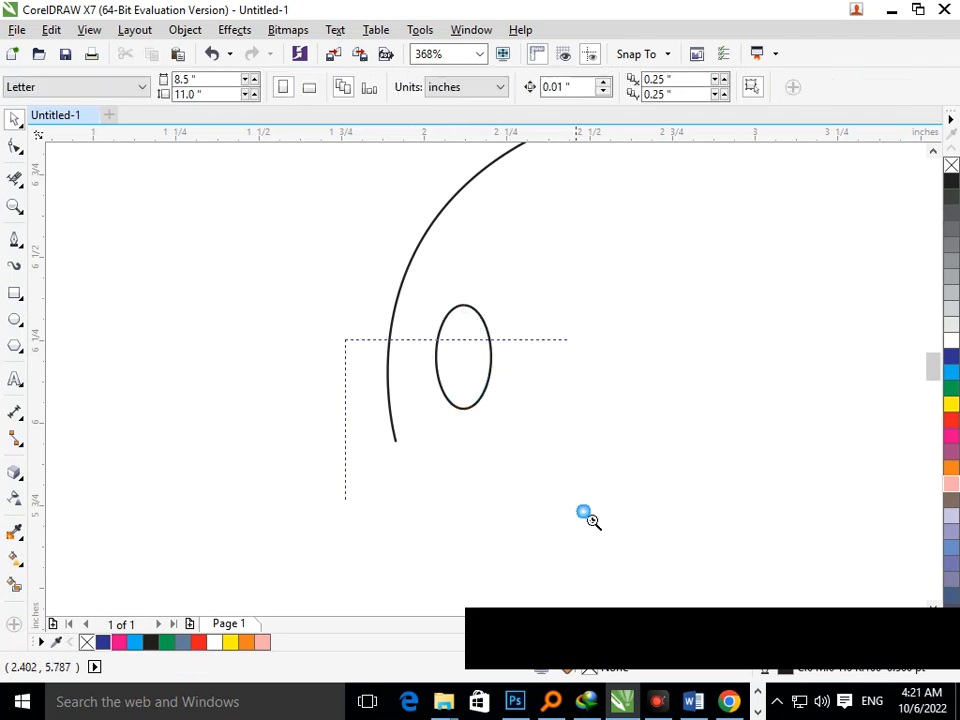
pyautogui.scroll(-3, 352, 376)
pyautogui.click(387, 381)
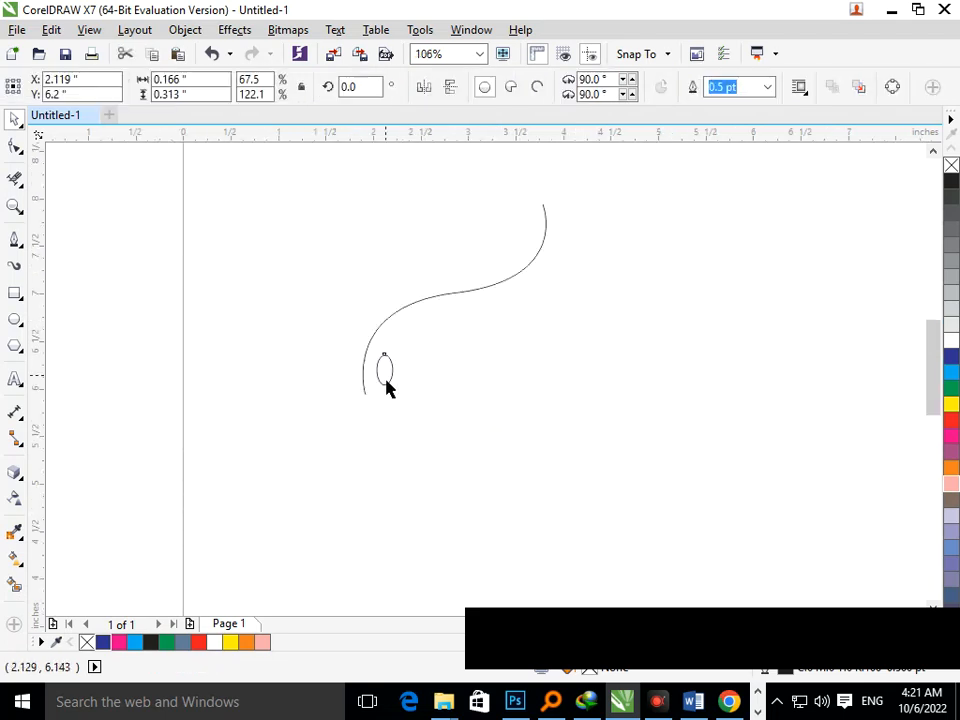
pyautogui.moveTo(386, 381); pyautogui.dragTo(572, 274)
pyautogui.click(406, 339)
pyautogui.click(411, 358)
pyautogui.click(449, 316)
pyautogui.click(467, 418)
pyautogui.click(541, 276)
pyautogui.click(545, 349)
pyautogui.rightClick(569, 237)
pyautogui.click(569, 237)
pyautogui.click(594, 407)
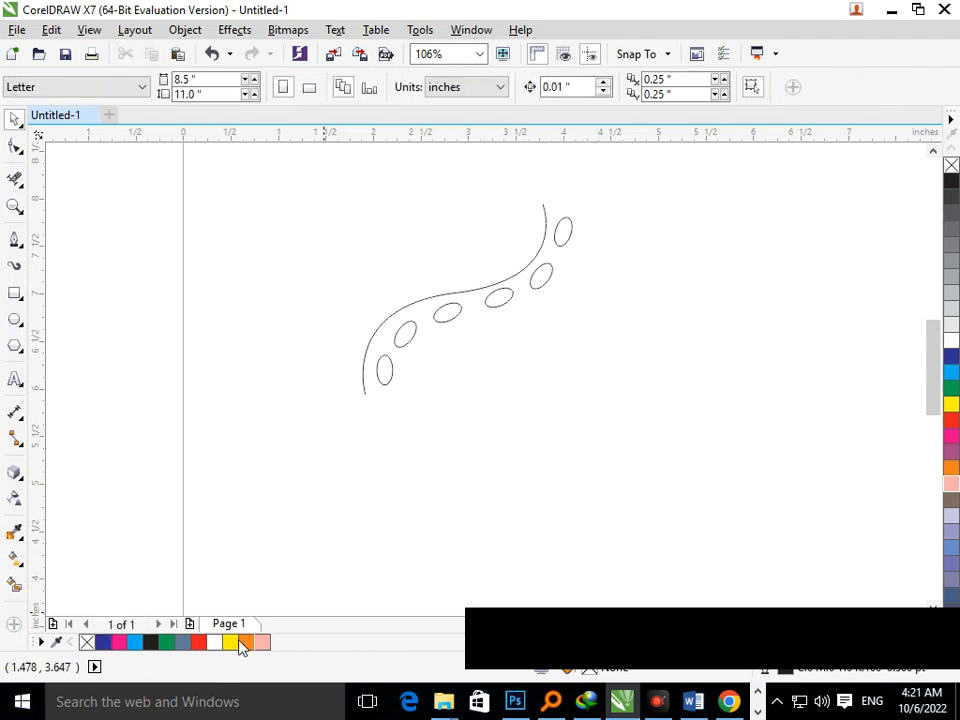
# Select the six ellipses and duplicate them onto the upper side of the curve.
pyautogui.click(385, 375)
pyautogui.keyDown('shift'); pyautogui.click(412, 335); pyautogui.keyUp('shift')
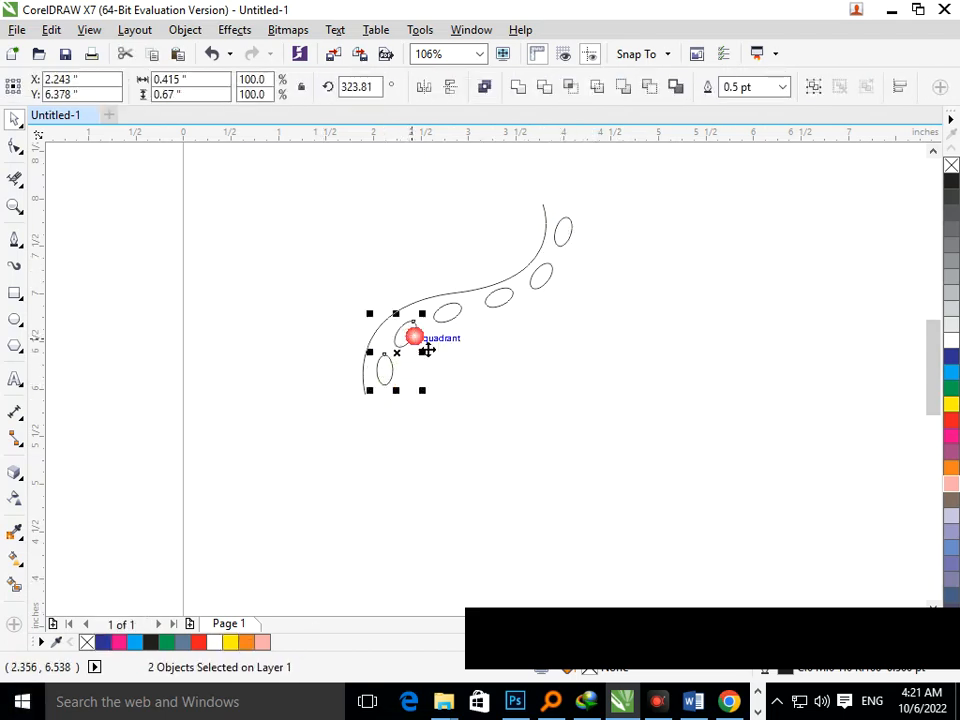
pyautogui.keyDown('shift'); pyautogui.click(455, 316); pyautogui.keyUp('shift')
pyautogui.keyDown('shift'); pyautogui.click(511, 294); pyautogui.keyUp('shift')
pyautogui.keyDown('shift'); pyautogui.click(551, 268); pyautogui.keyUp('shift')
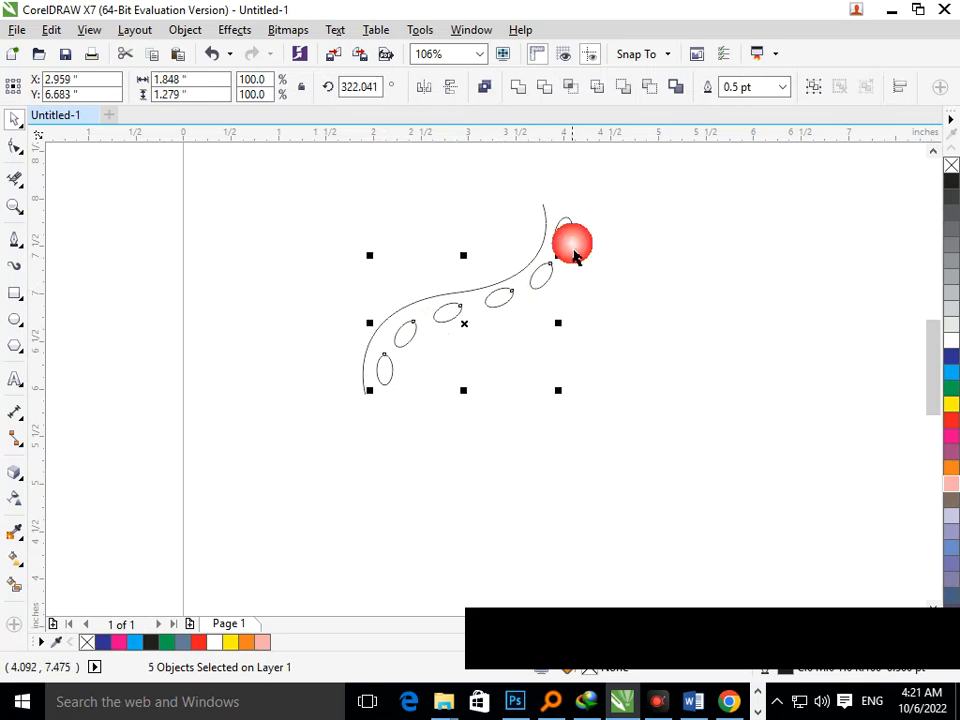
pyautogui.keyDown('shift'); pyautogui.click(569, 233); pyautogui.keyUp('shift')
pyautogui.moveTo(518, 304); pyautogui.dragTo(481, 298)
pyautogui.click(486, 413)
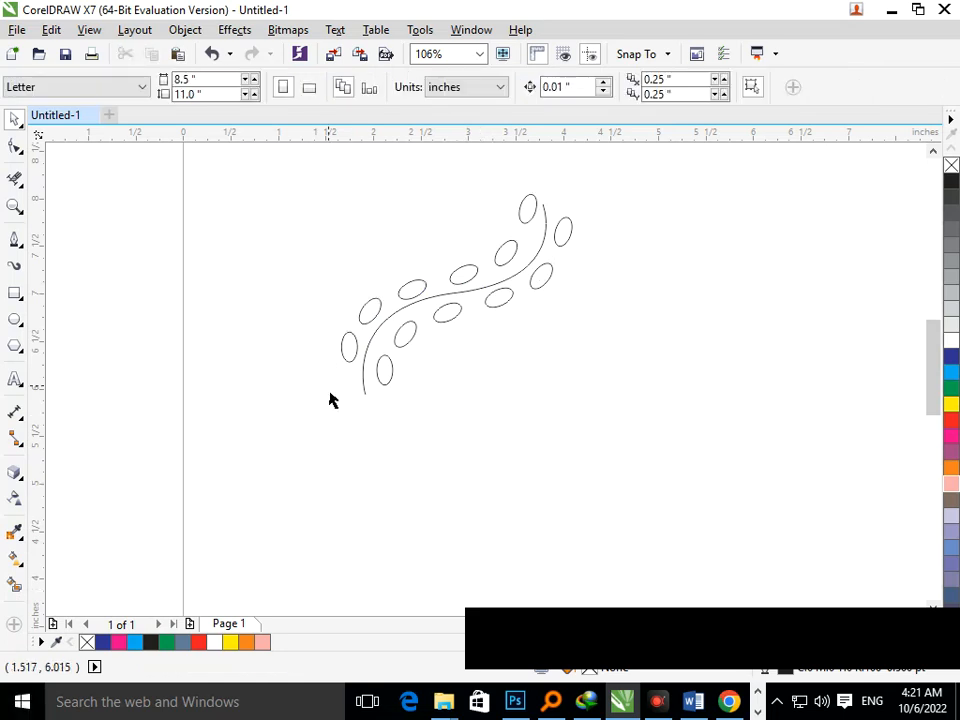
# Fill the lowest ellipse with light blue.
pyautogui.click(382, 388)
pyautogui.click(951, 373)
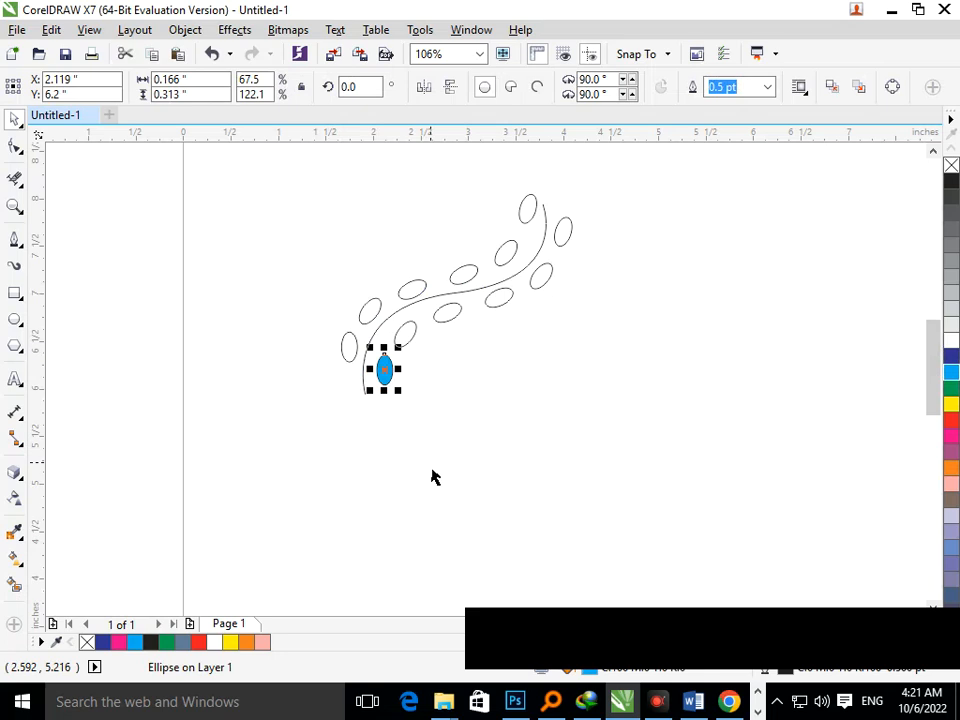
pyautogui.click(366, 451)
# Fill the three lowest ellipses on the curve's lower side with dark blue.
pyautogui.moveTo(530, 313); pyautogui.dragTo(537, 353)
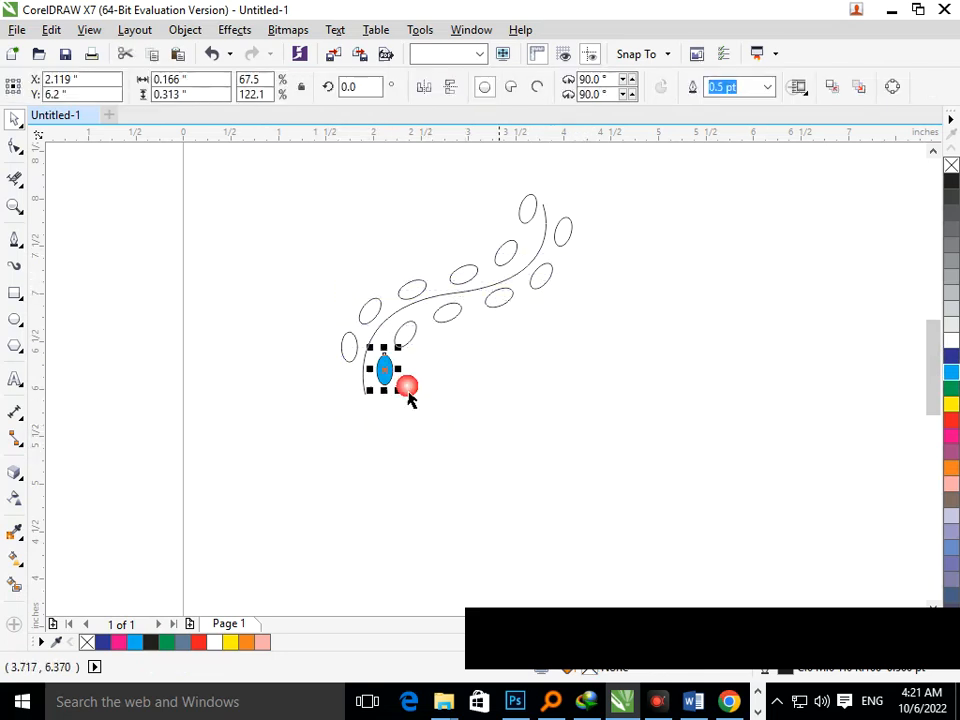
pyautogui.click(410, 342)
pyautogui.click(952, 369)
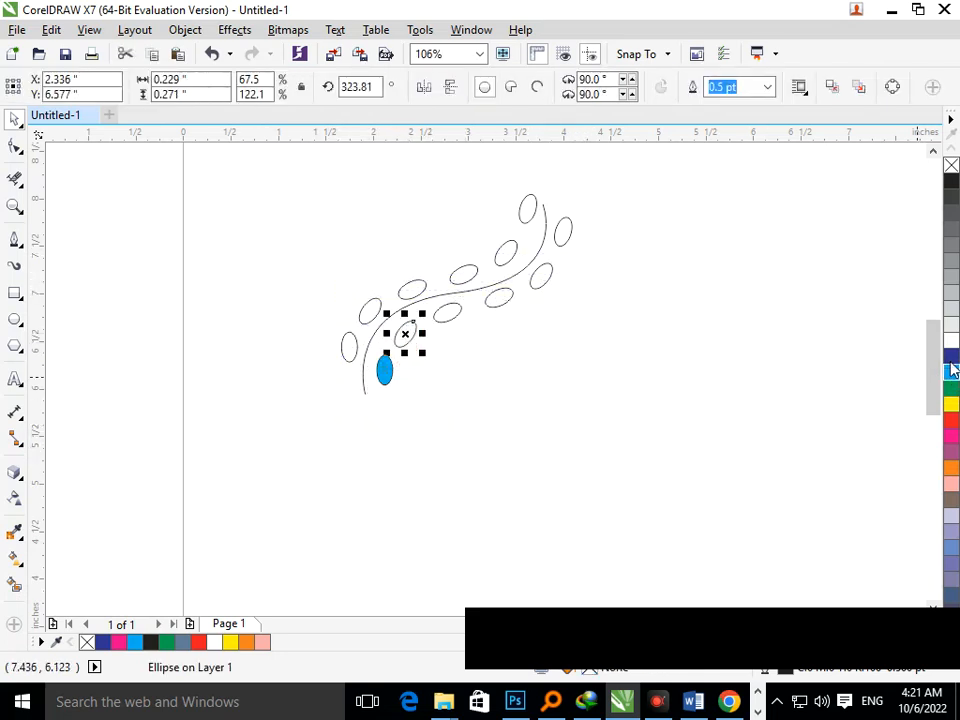
pyautogui.click(951, 356)
pyautogui.click(447, 313)
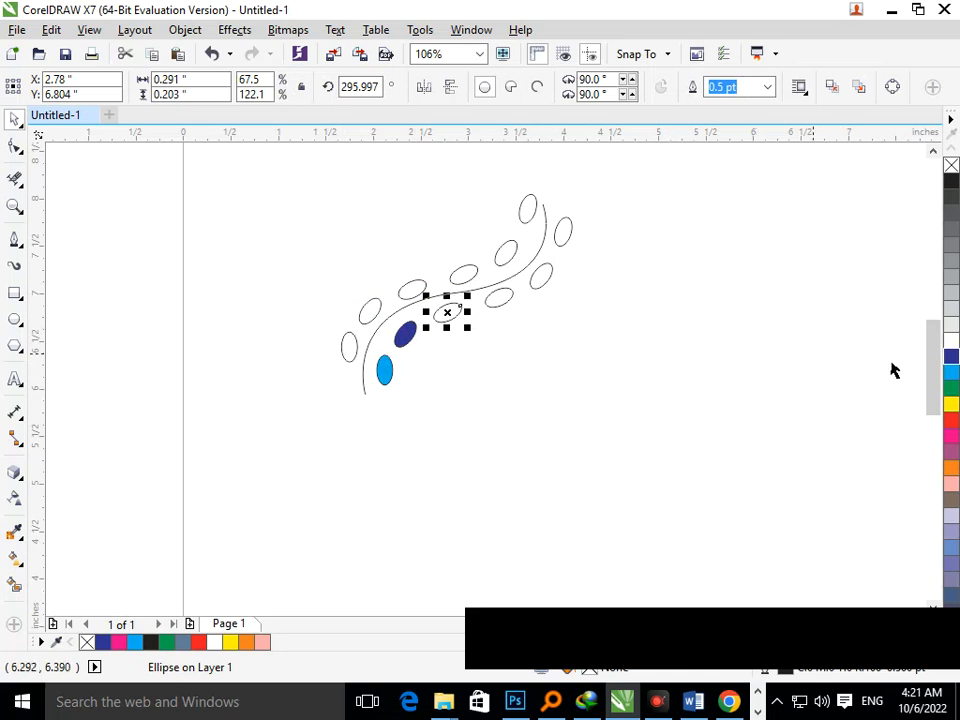
pyautogui.click(951, 356)
pyautogui.click(388, 378)
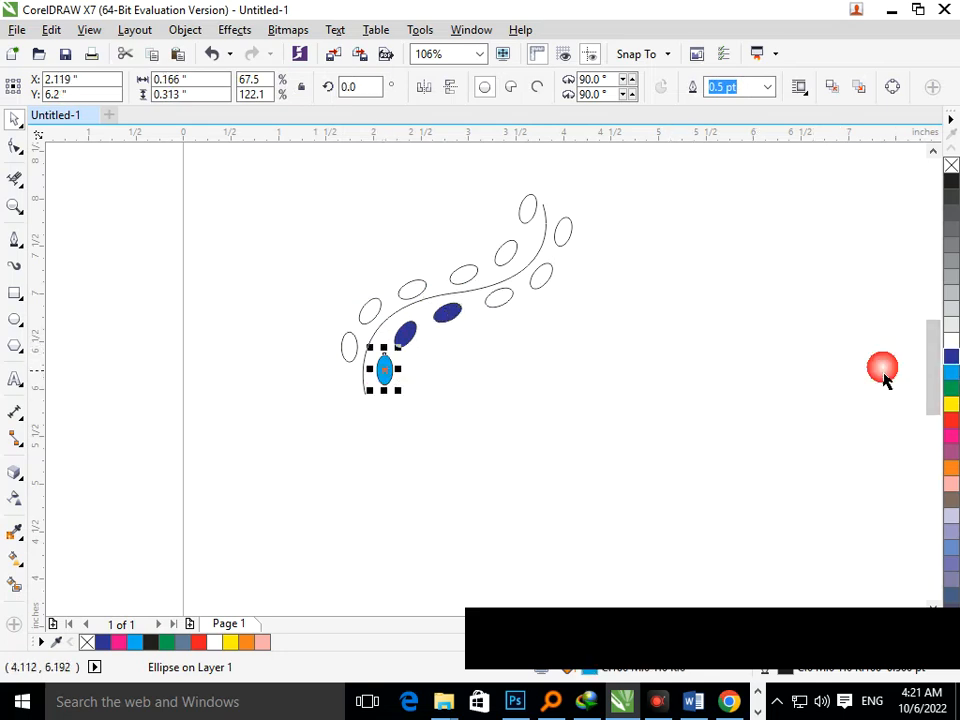
pyautogui.click(951, 356)
pyautogui.click(769, 413)
# Fill the three upper ellipses on the curve's lower side with orange.
pyautogui.click(497, 309)
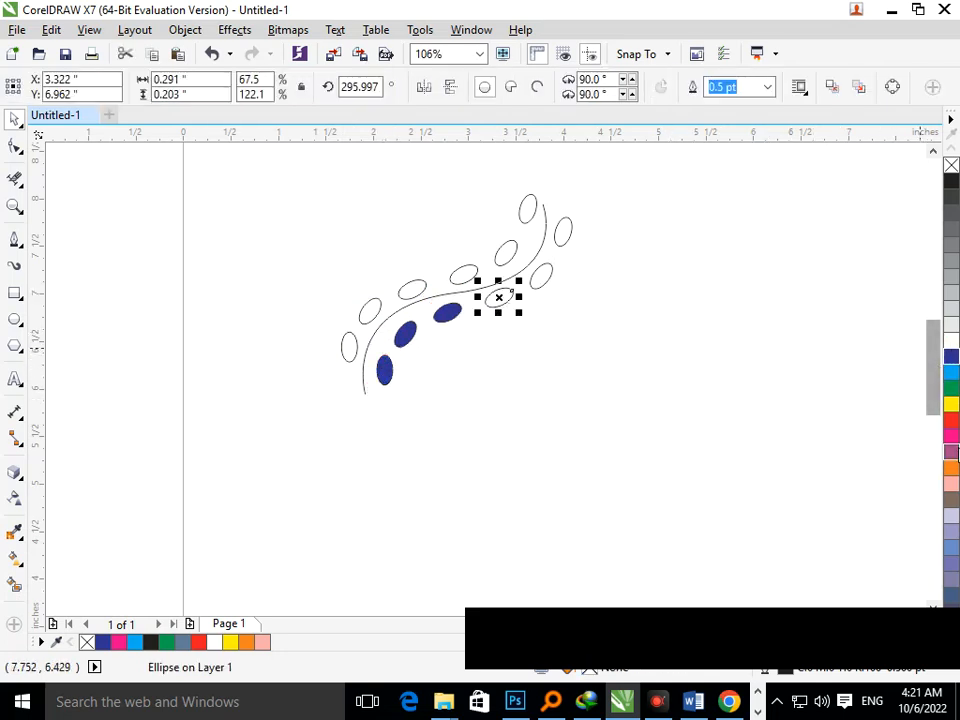
pyautogui.click(953, 468)
pyautogui.click(543, 284)
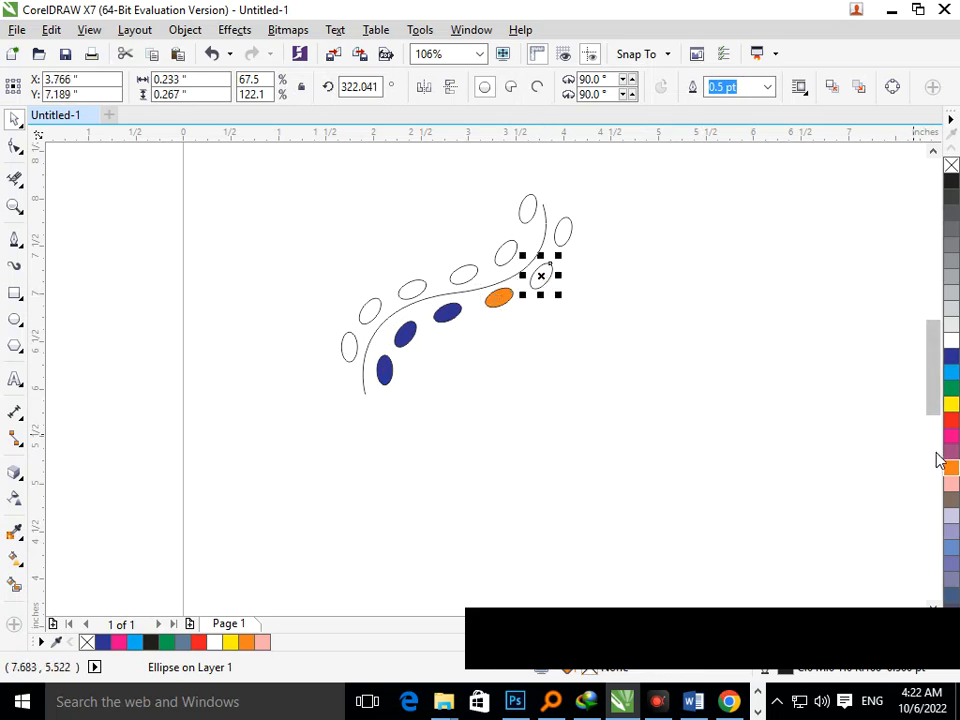
pyautogui.click(949, 471)
pyautogui.click(563, 238)
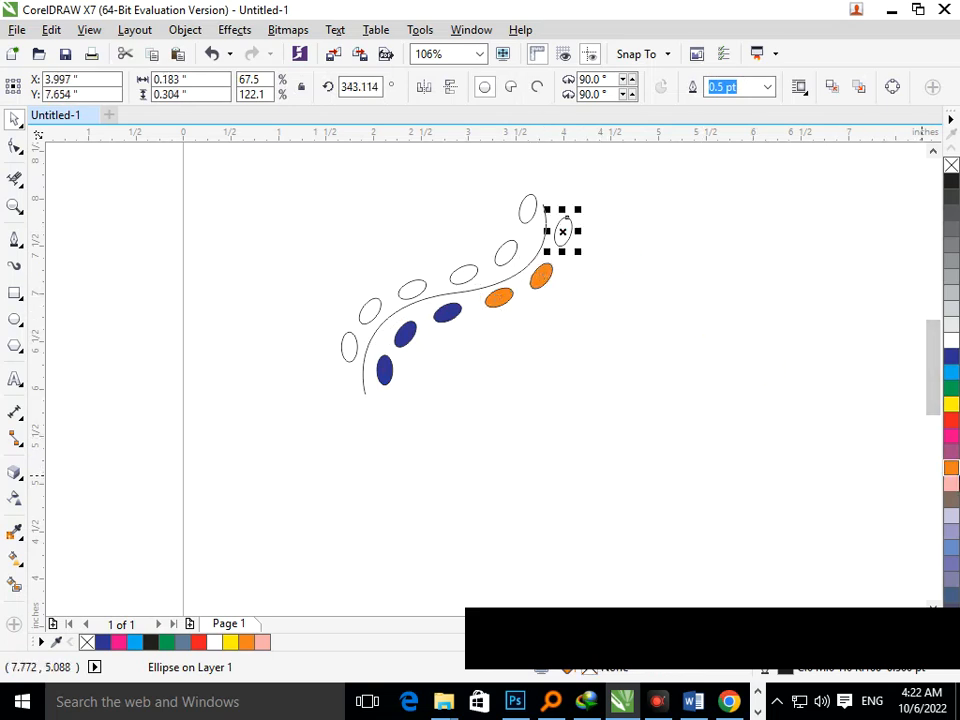
pyautogui.click(950, 470)
# Fill the three top ellipses on the curve's upper side with light blue.
pyautogui.click(487, 265)
pyautogui.click(528, 207)
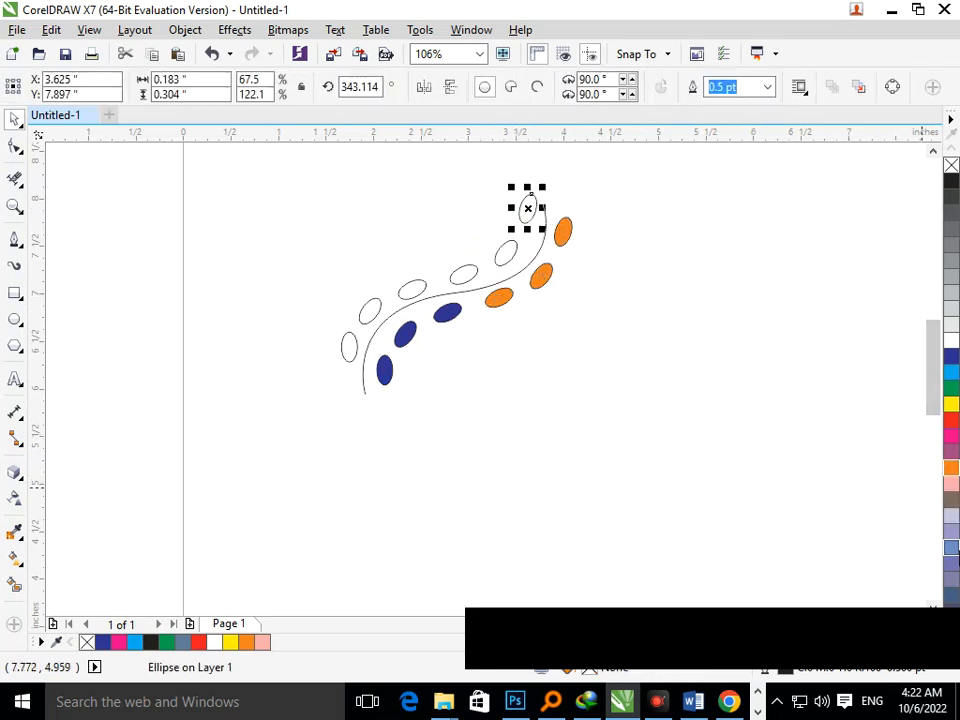
pyautogui.click(951, 500)
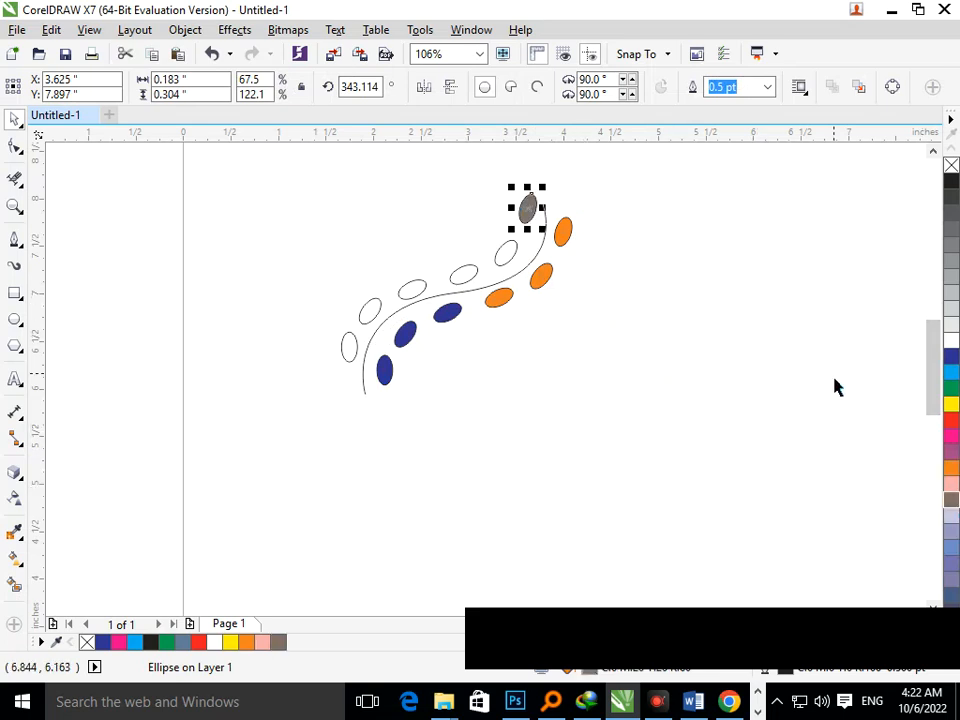
pyautogui.click(947, 374)
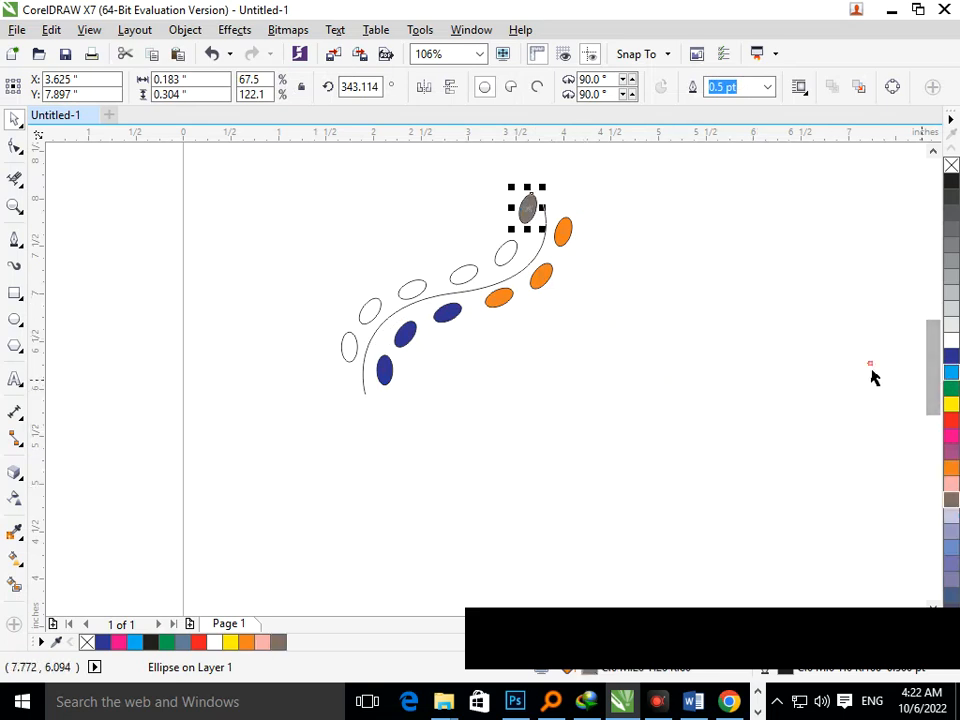
pyautogui.click(509, 257)
pyautogui.click(951, 372)
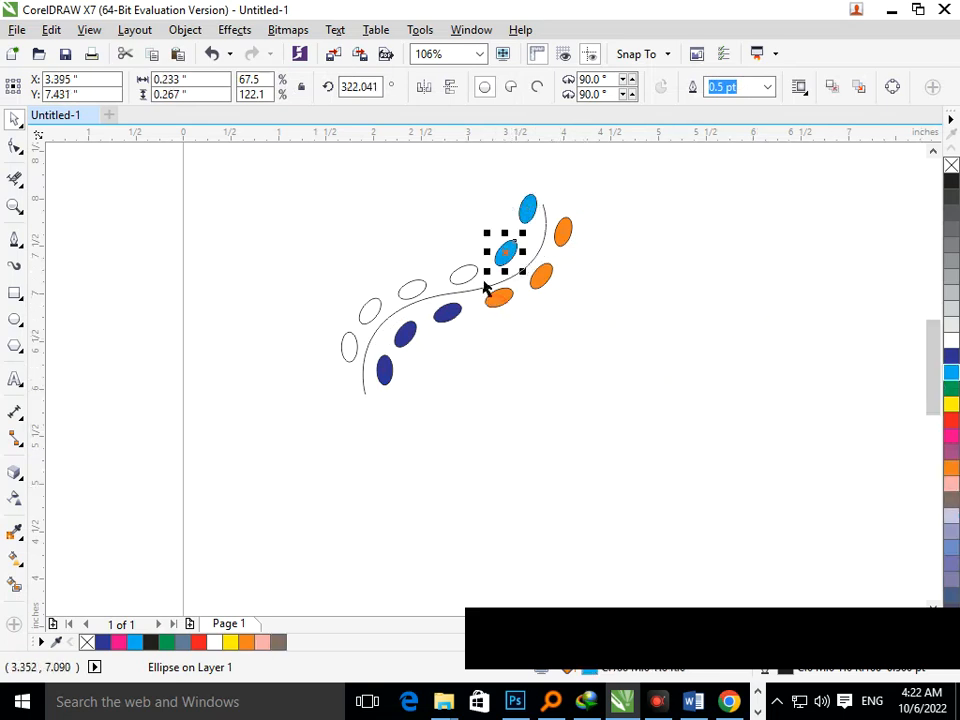
pyautogui.click(463, 273)
pyautogui.click(951, 376)
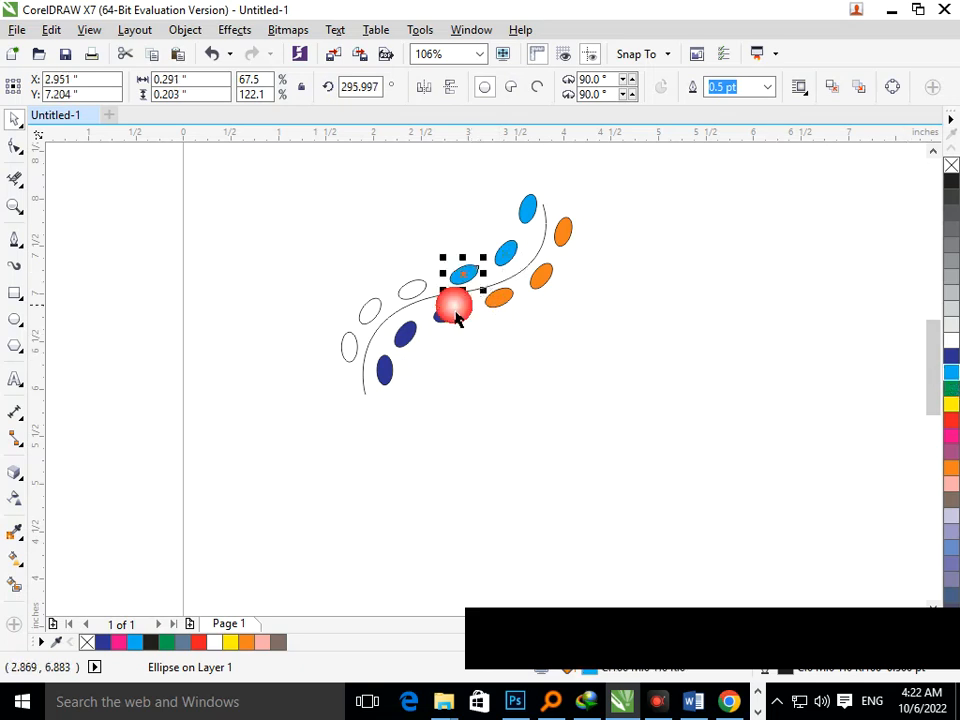
# Fill the three lower ellipses on the curve's upper side with a teal colour from the palette.
pyautogui.click(413, 292)
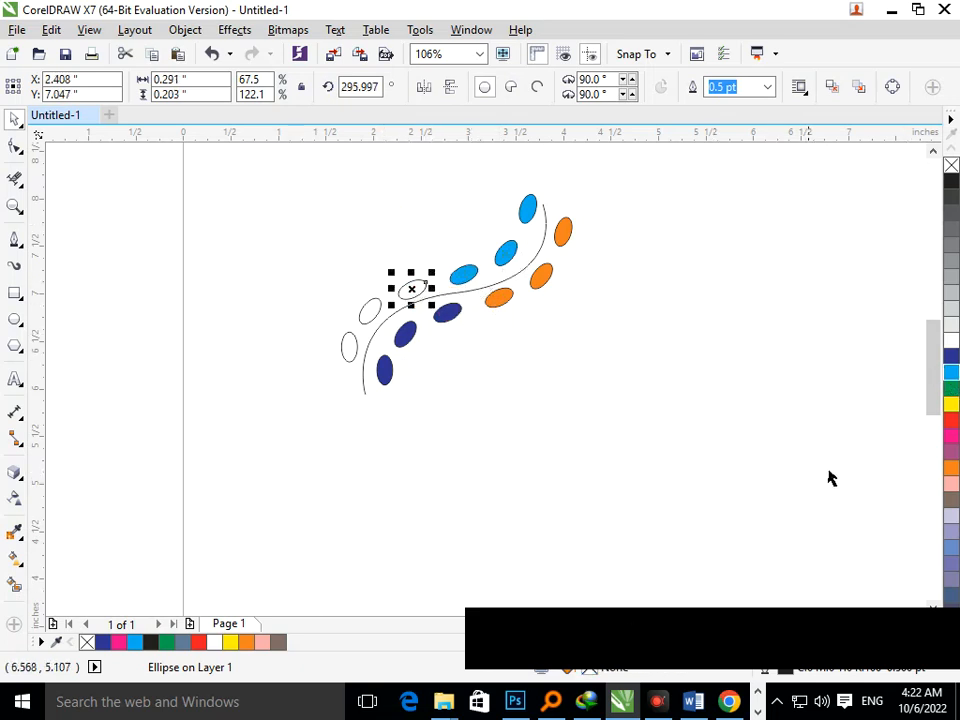
pyautogui.scroll(-2, 926, 456)
pyautogui.scroll(3, 917, 486)
pyautogui.scroll(-2, 917, 486)
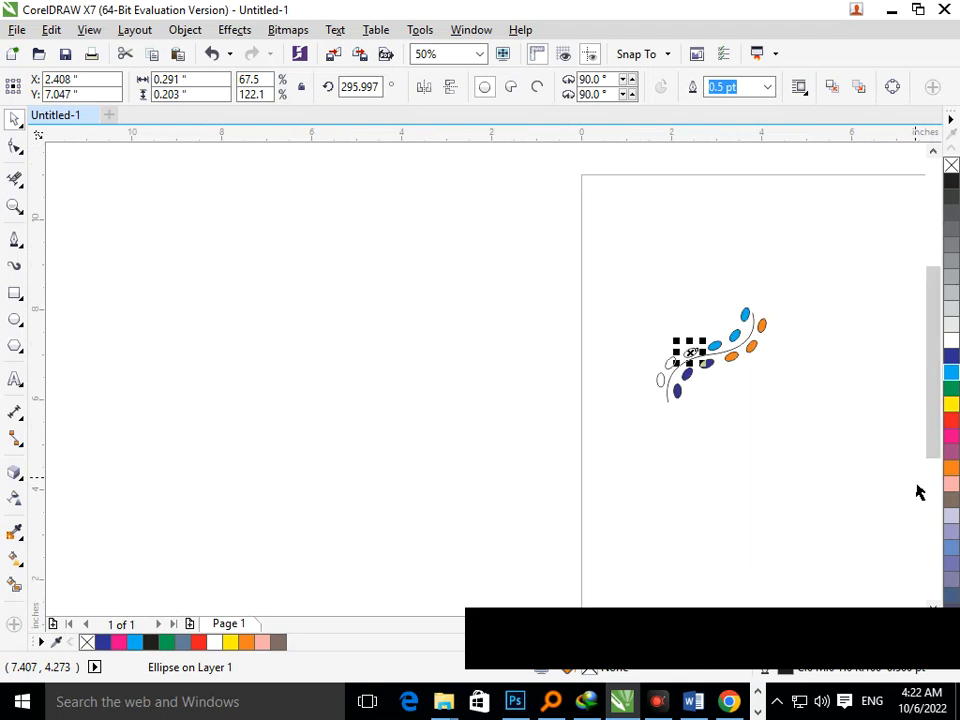
pyautogui.scroll(1, 919, 491)
pyautogui.moveTo(936, 408); pyautogui.dragTo(938, 392)
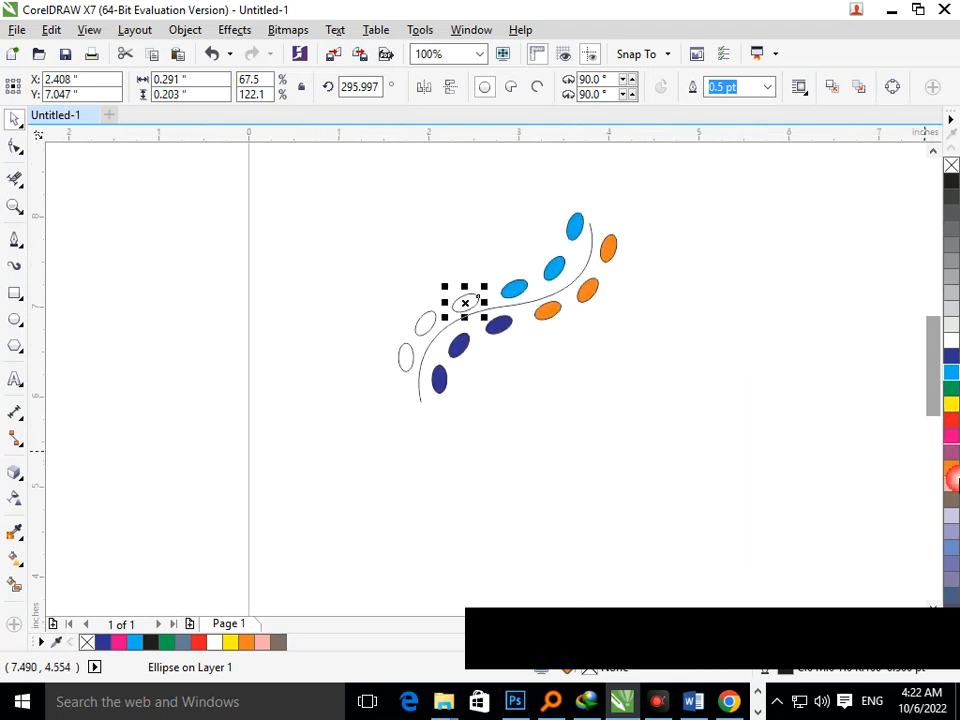
pyautogui.scroll(-2, 953, 484)
pyautogui.scroll(-4, 951, 484)
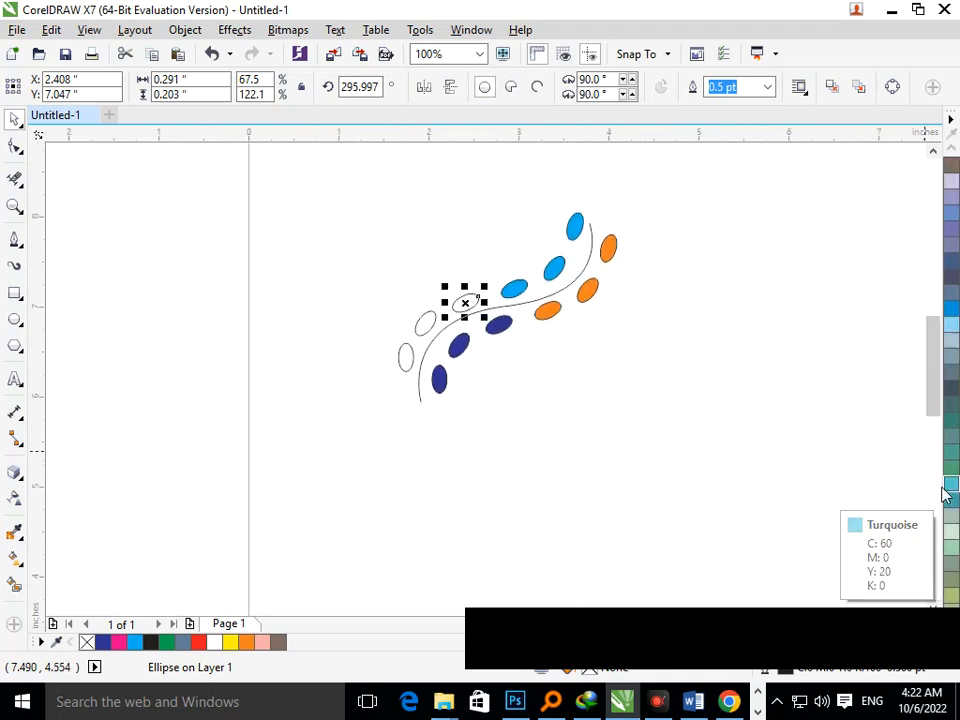
pyautogui.click(951, 456)
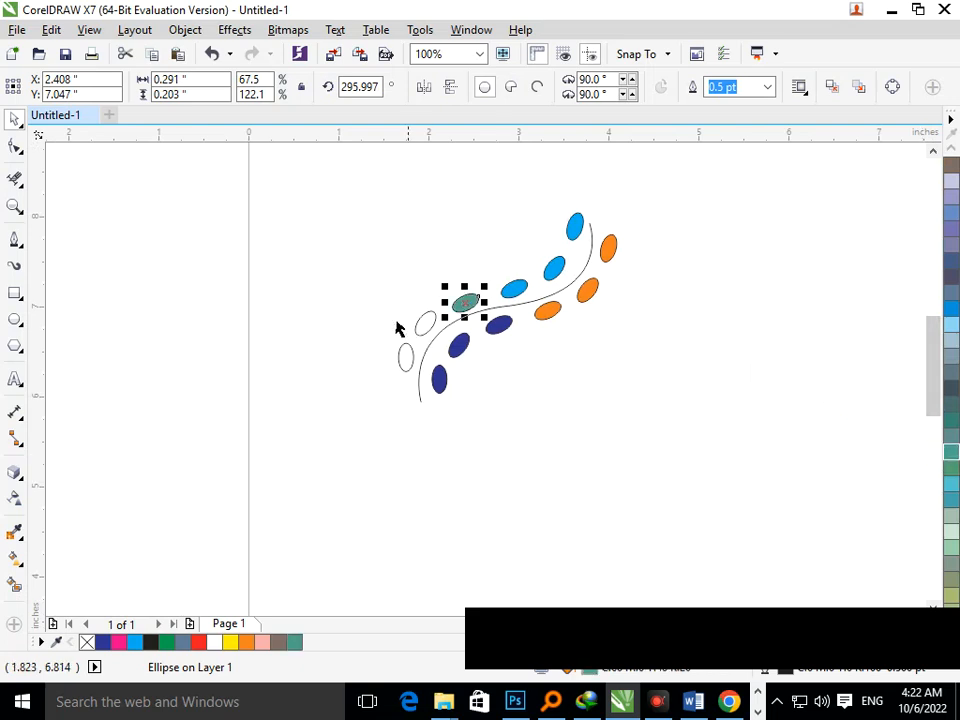
pyautogui.click(428, 325)
pyautogui.click(951, 456)
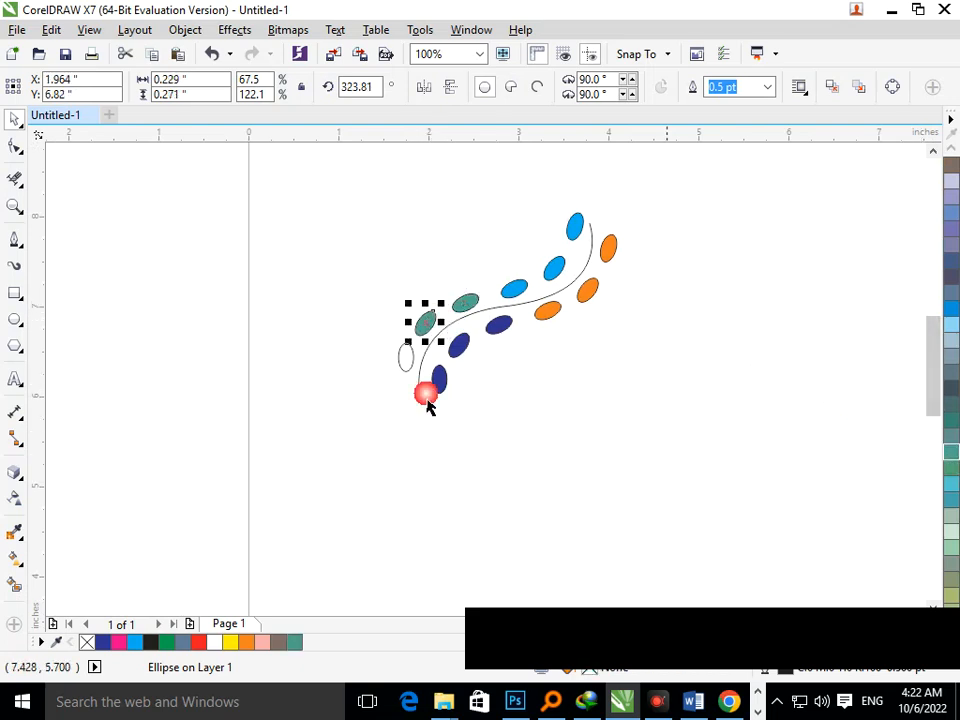
pyautogui.click(405, 360)
pyautogui.click(951, 456)
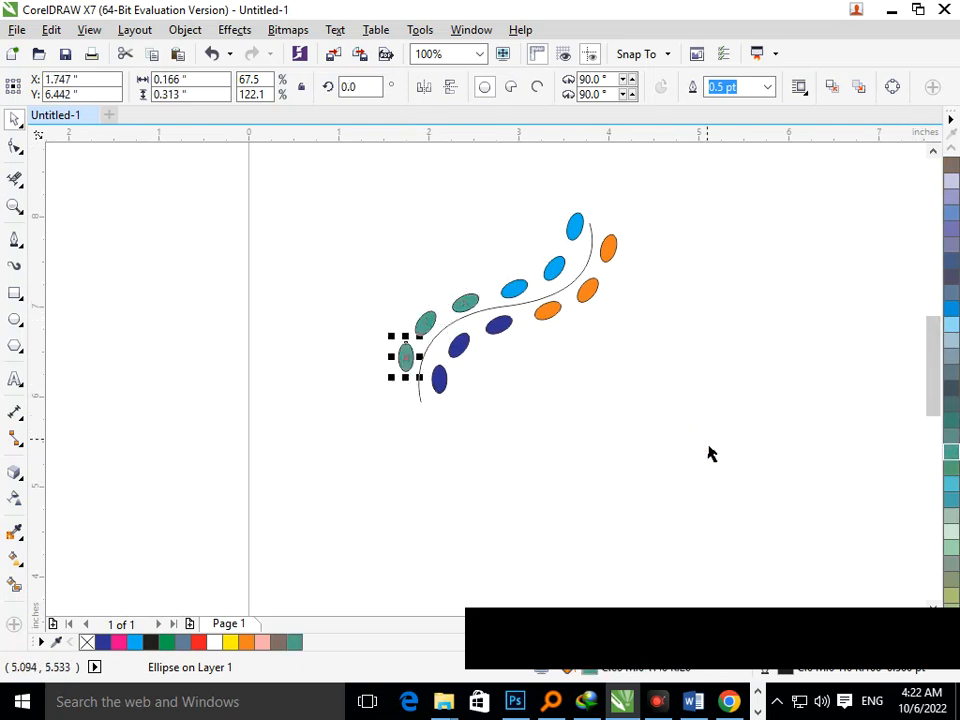
pyautogui.click(545, 388)
# Set the curve's outline width to 4.0 pt.
pyautogui.click(482, 314)
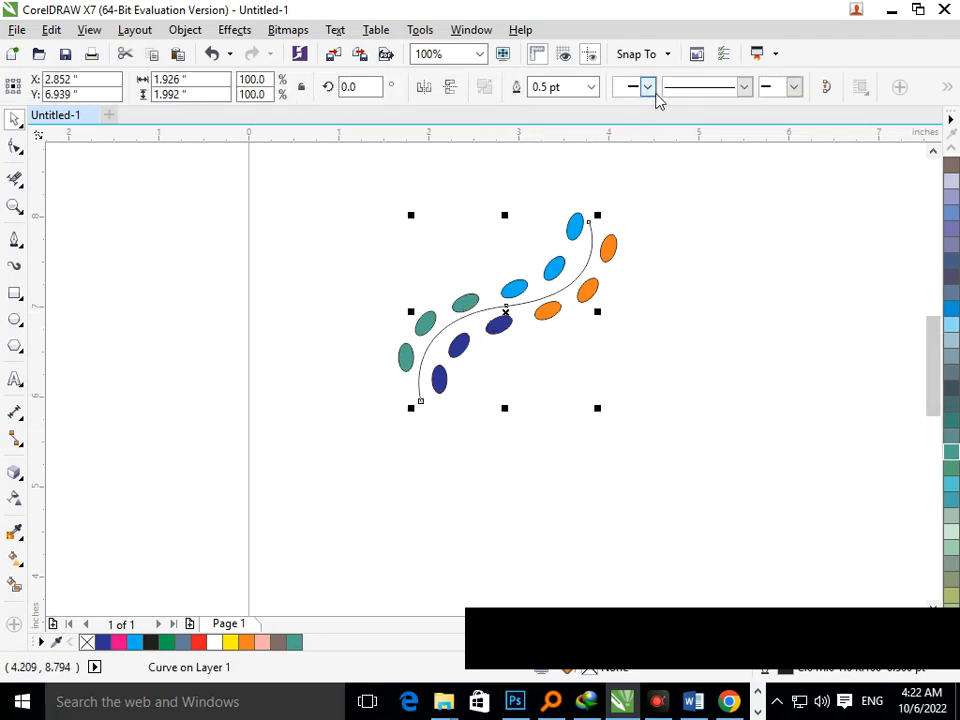
pyautogui.click(592, 87)
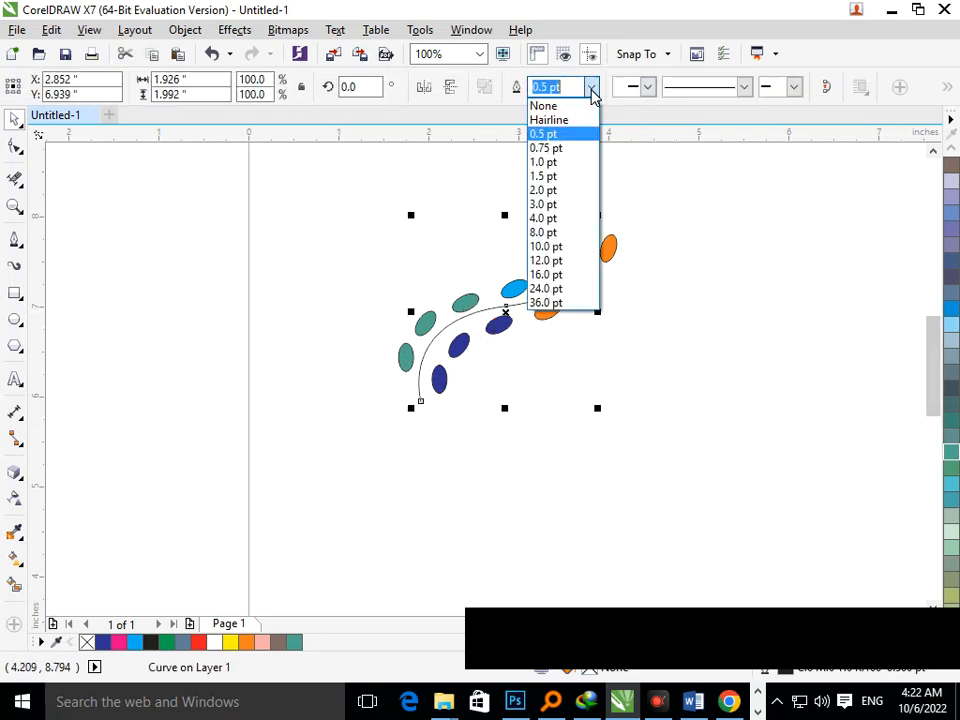
pyautogui.click(560, 217)
pyautogui.click(535, 328)
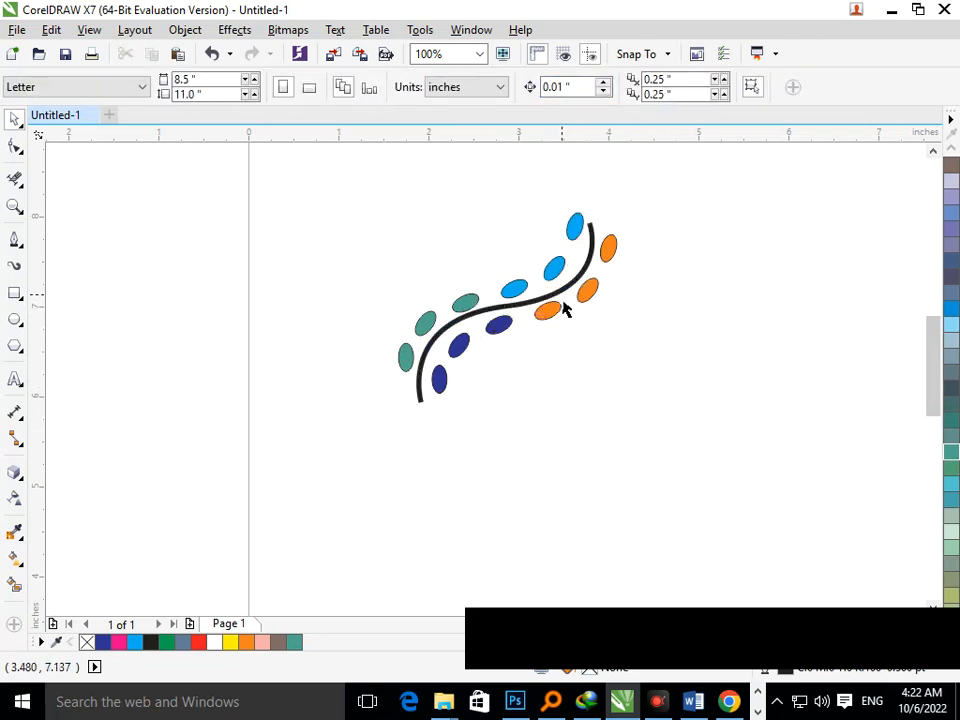
# Try a series of palette colours as the curve's outline, including olive, orange, green, pink and red.
pyautogui.click(566, 302)
pyautogui.scroll(-3, 946, 440)
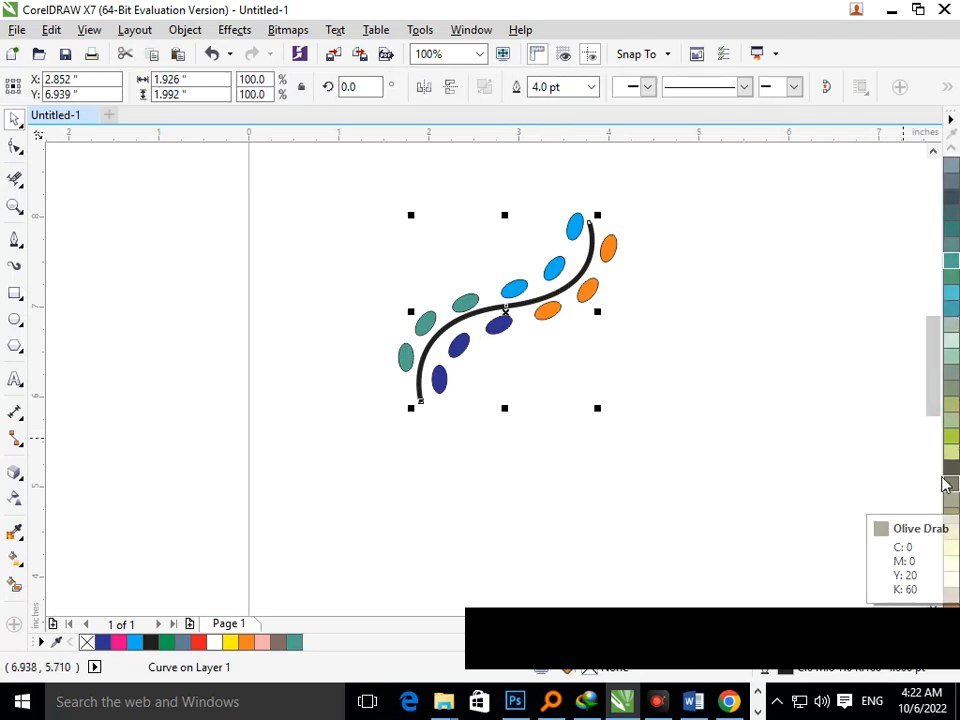
pyautogui.rightClick(944, 440)
pyautogui.scroll(3, 952, 430)
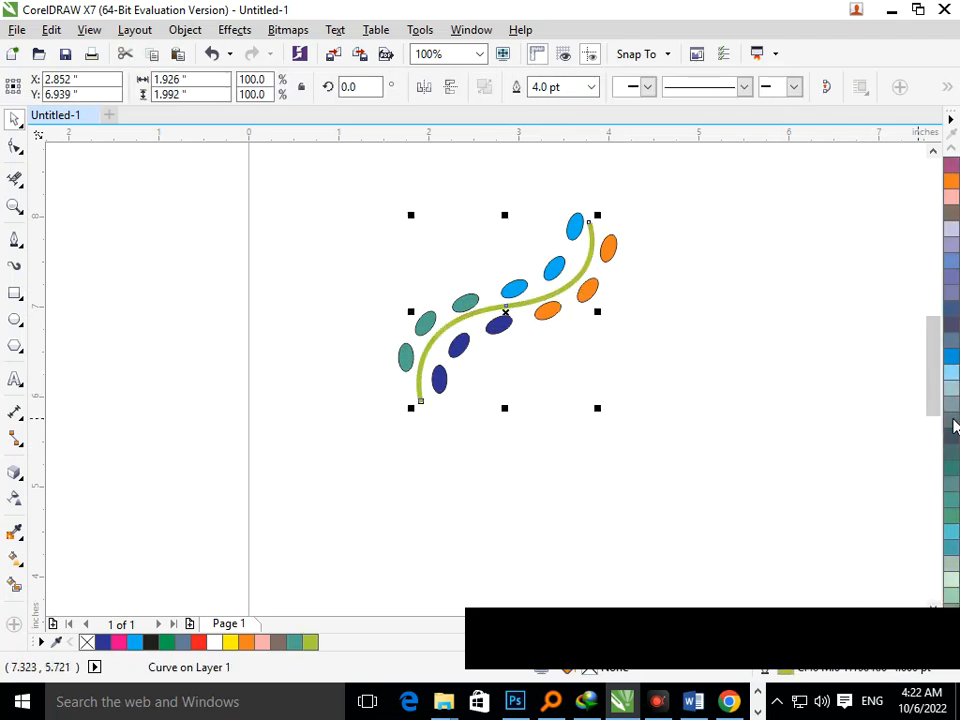
pyautogui.scroll(3, 950, 420)
pyautogui.rightClick(950, 373)
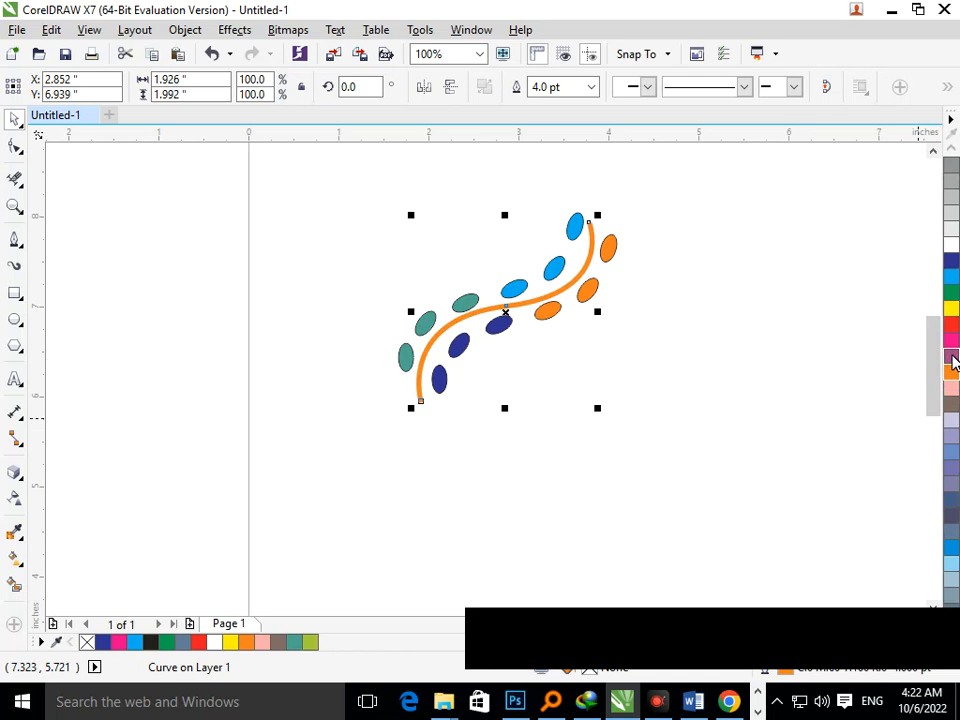
pyautogui.rightClick(952, 340)
pyautogui.rightClick(950, 323)
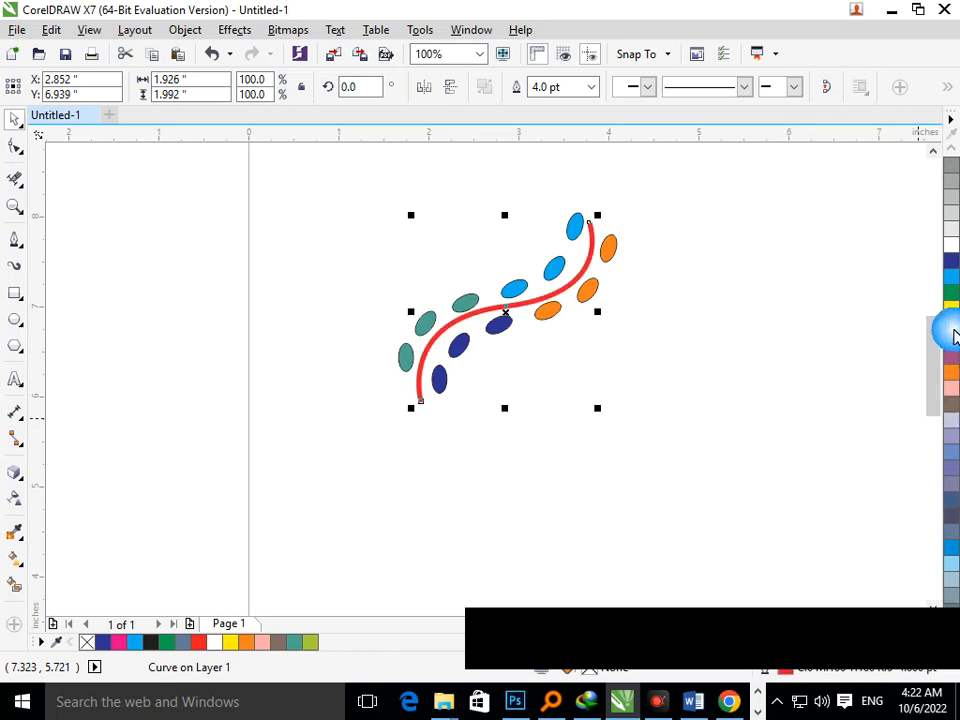
pyautogui.rightClick(952, 289)
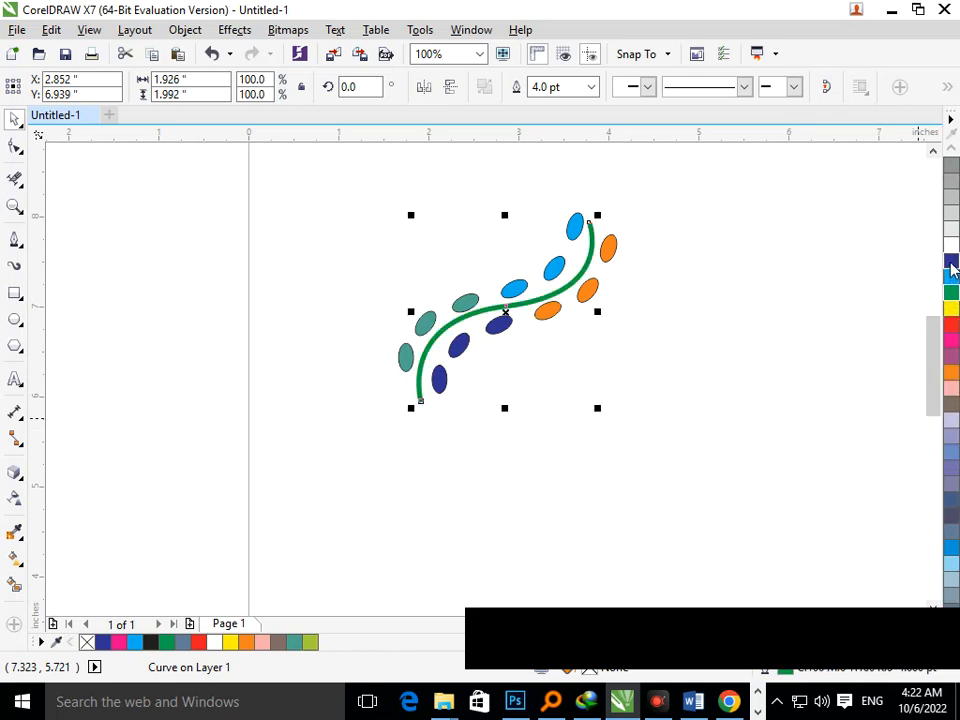
pyautogui.rightClick(951, 264)
pyautogui.rightClick(952, 390)
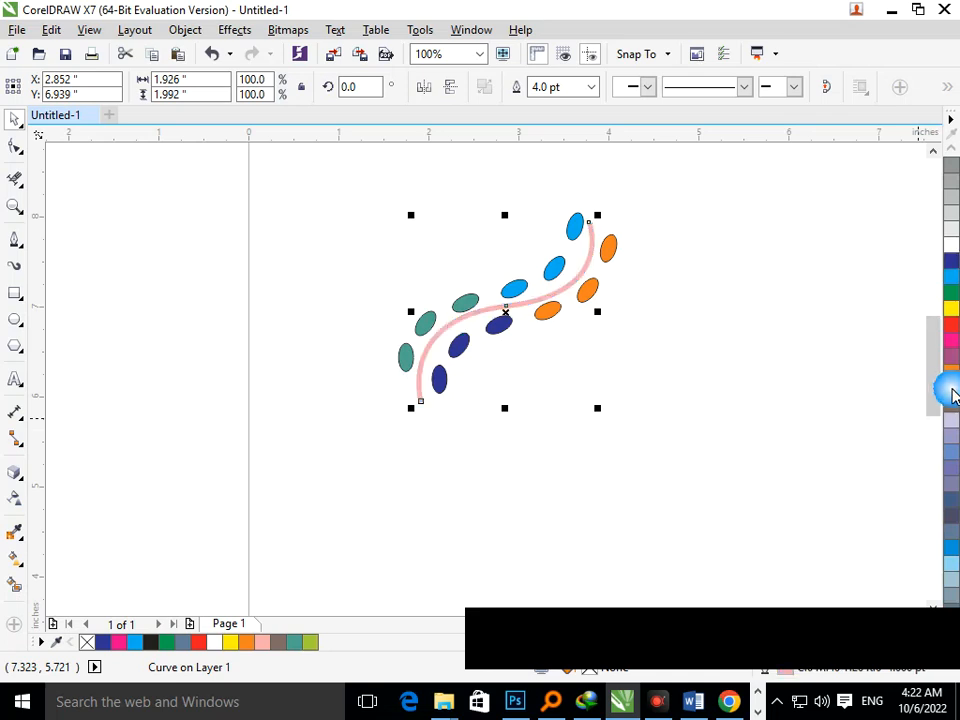
pyautogui.rightClick(950, 327)
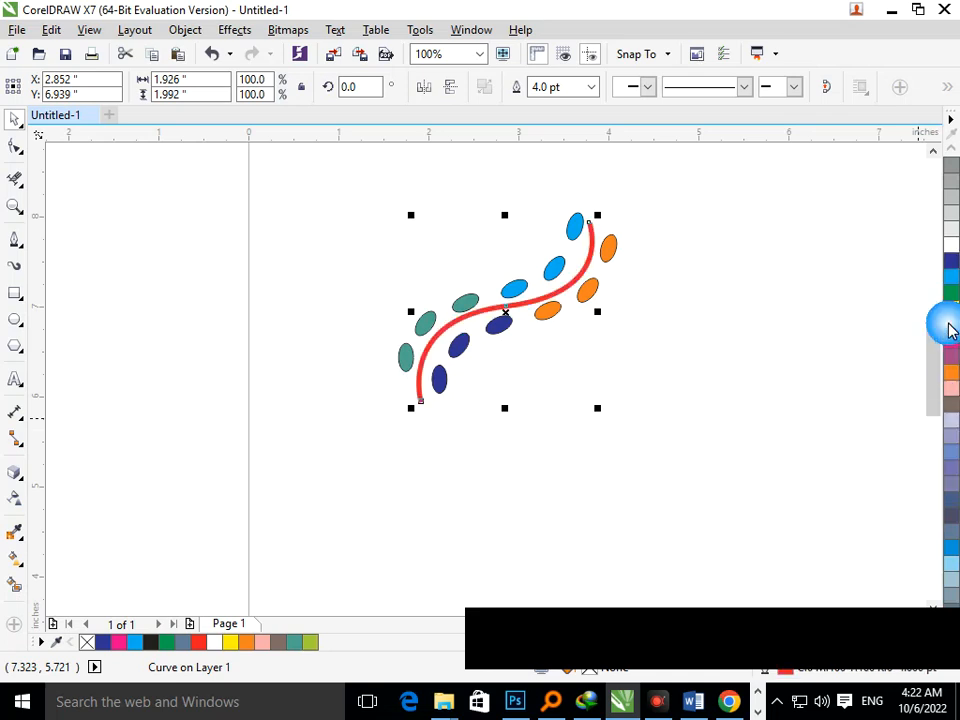
pyautogui.click(791, 392)
# Try more outline colours on the curve, such as sky blue, crimson and brown, finishing with orange.
pyautogui.click(585, 285)
pyautogui.click(952, 370)
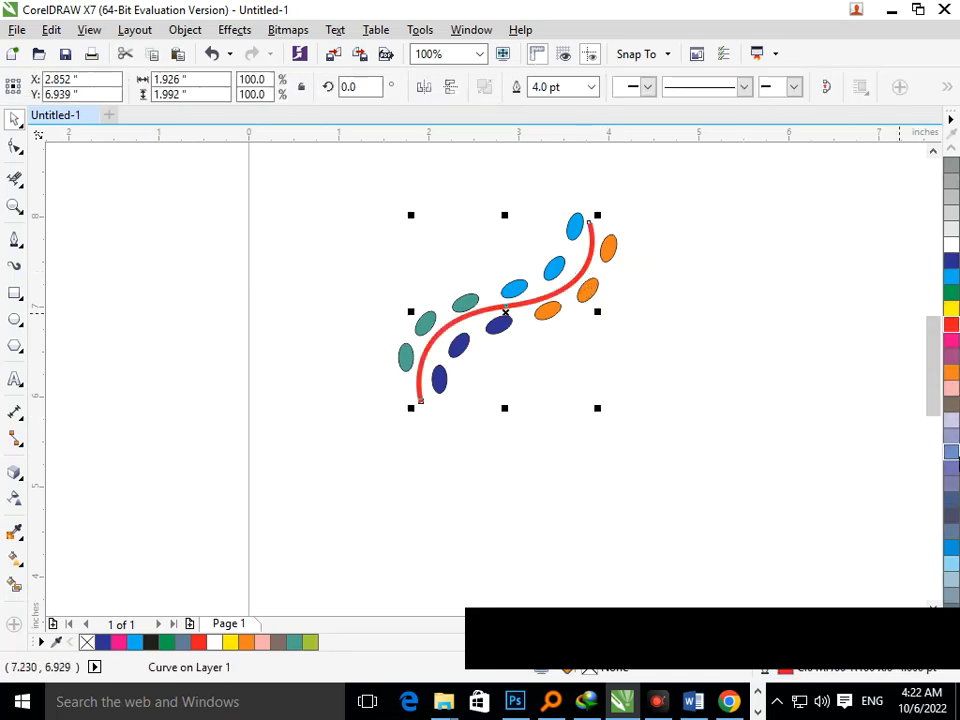
pyautogui.scroll(-5, 952, 350)
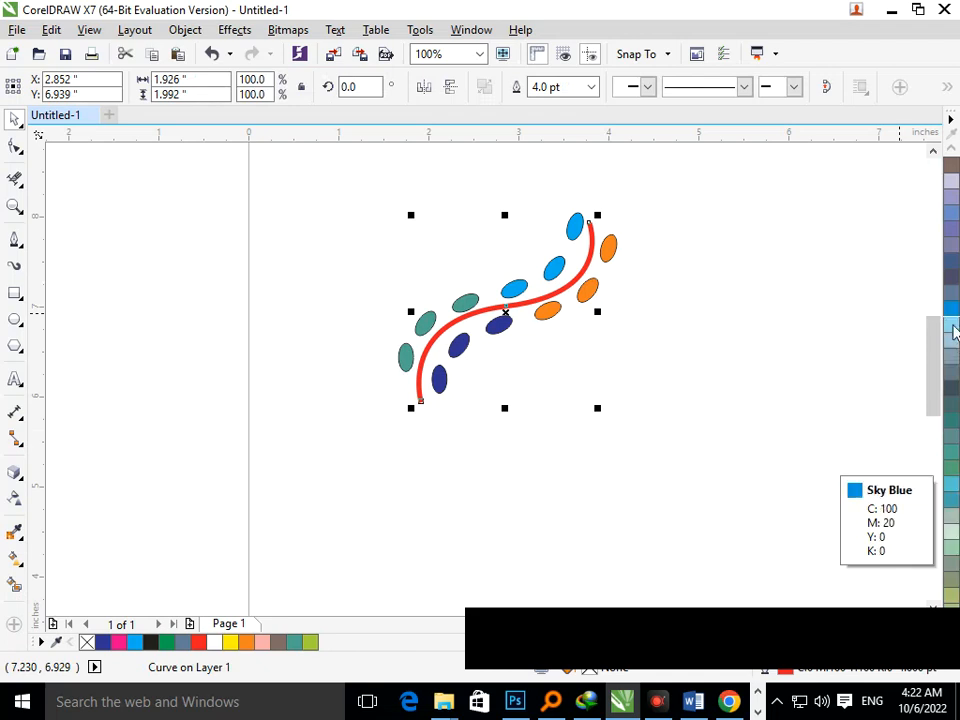
pyautogui.rightClick(950, 330)
pyautogui.rightClick(950, 318)
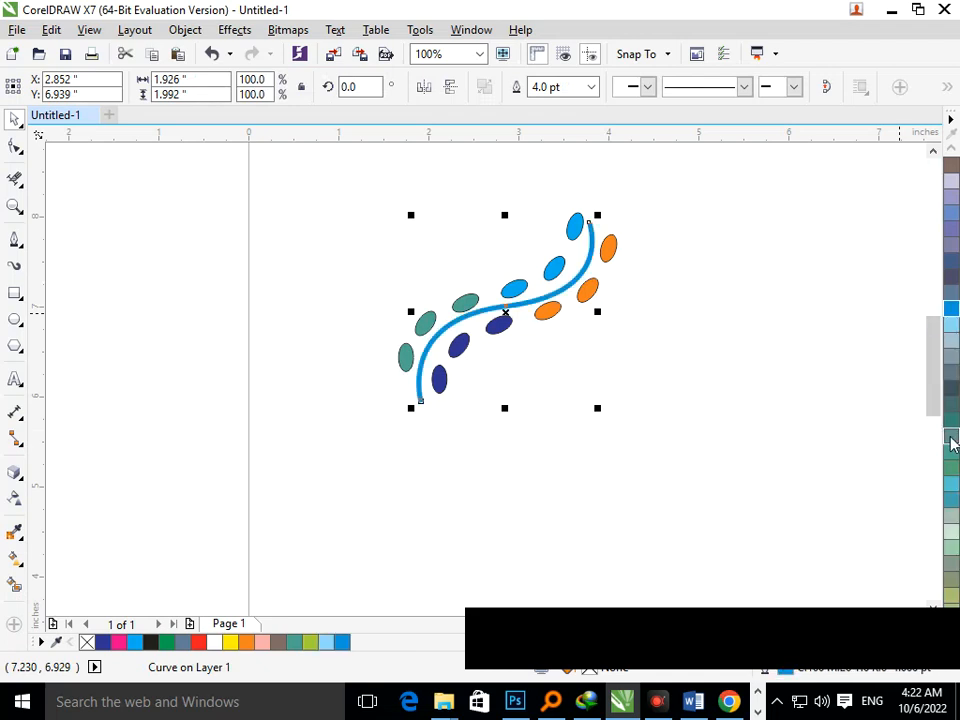
pyautogui.scroll(-10, 952, 520)
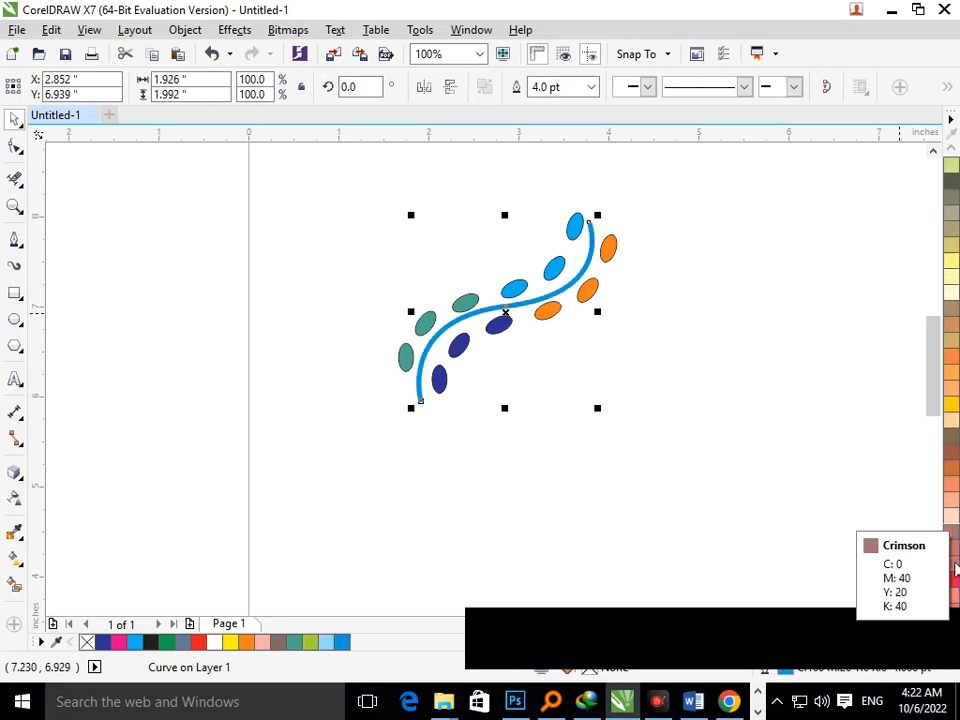
pyautogui.rightClick(950, 436)
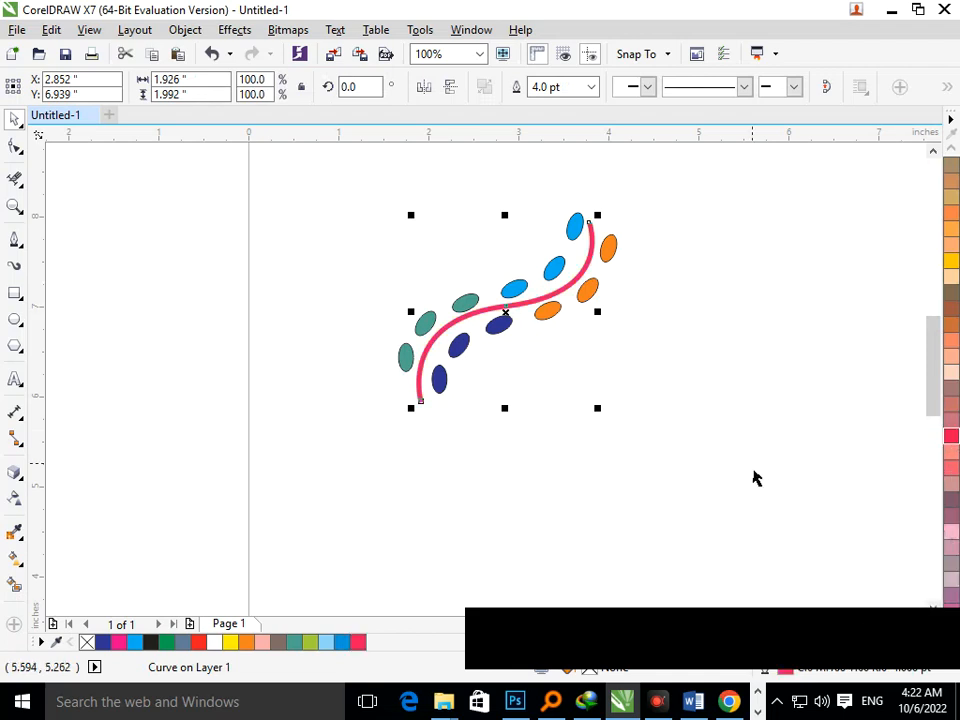
pyautogui.scroll(1, 955, 440)
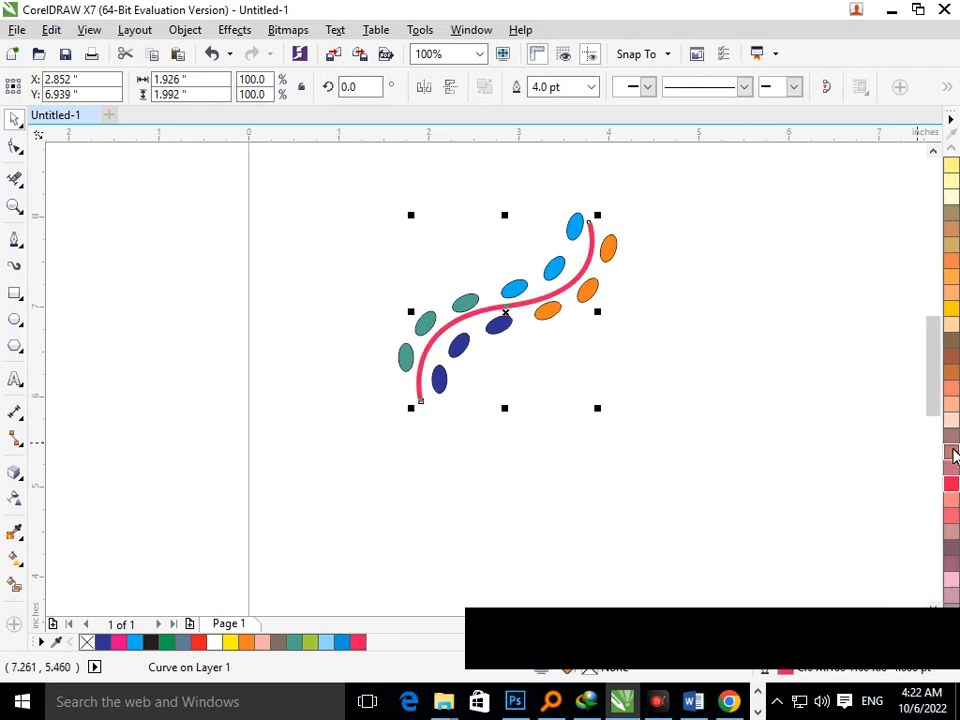
pyautogui.rightClick(952, 452)
pyautogui.scroll(-4, 955, 487)
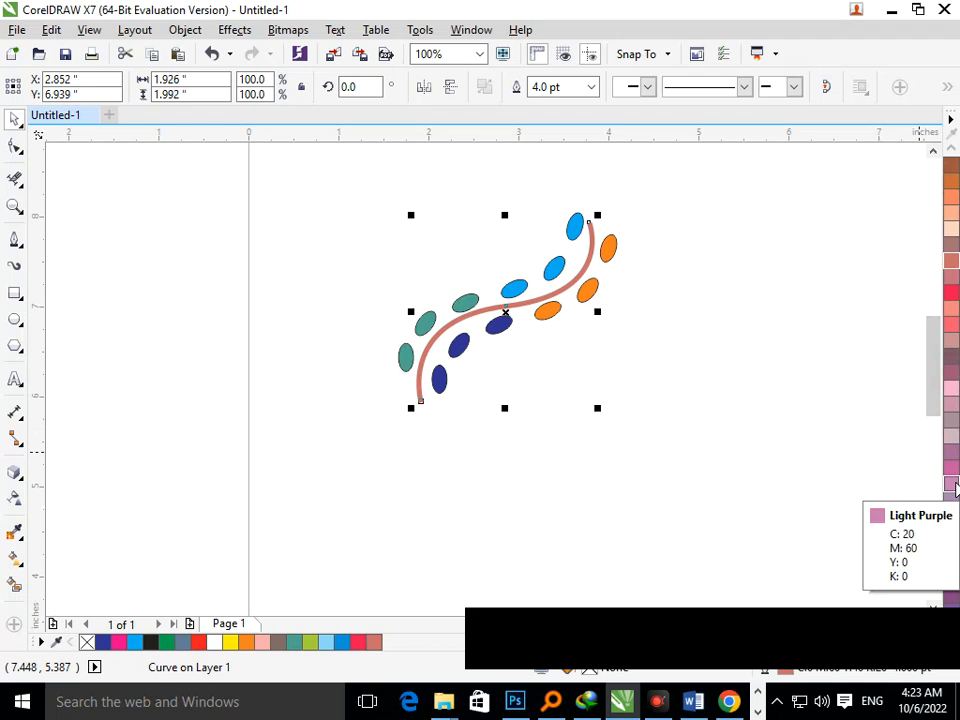
pyautogui.scroll(5, 955, 487)
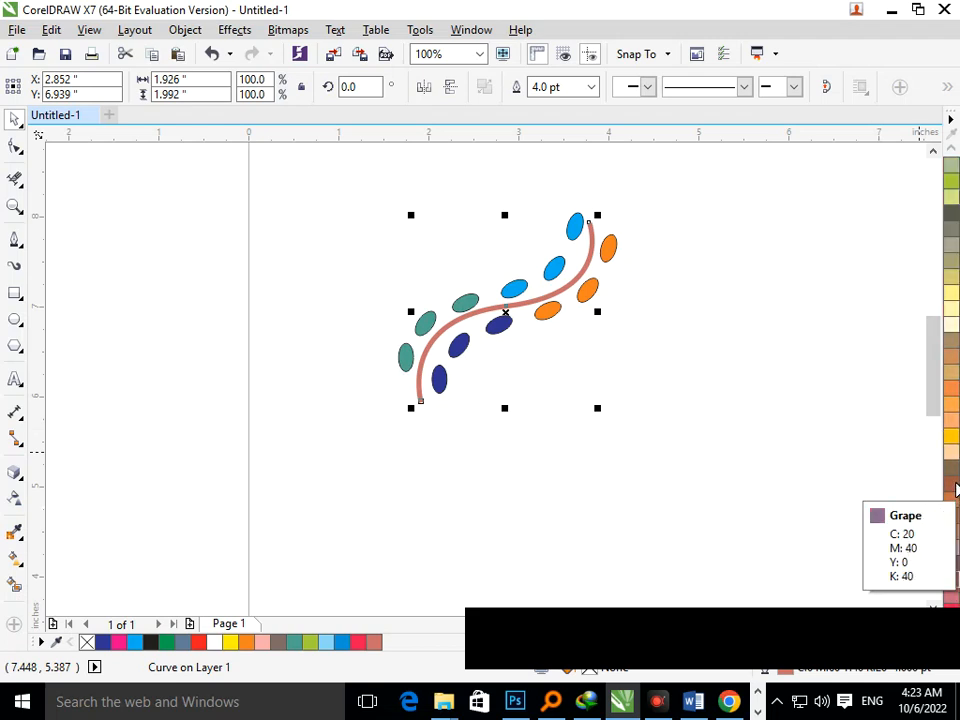
pyautogui.rightClick(952, 343)
pyautogui.click(753, 414)
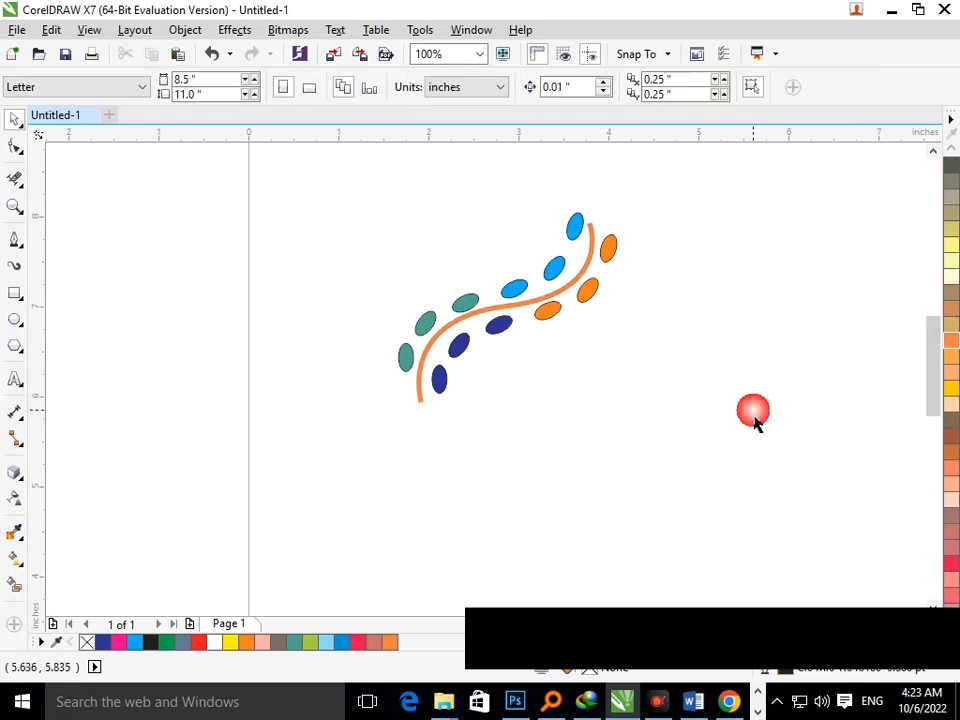
# Try light yellow, olive and teal outlines on the curve, finishing with a magenta shade.
pyautogui.click(564, 295)
pyautogui.scroll(3, 950, 372)
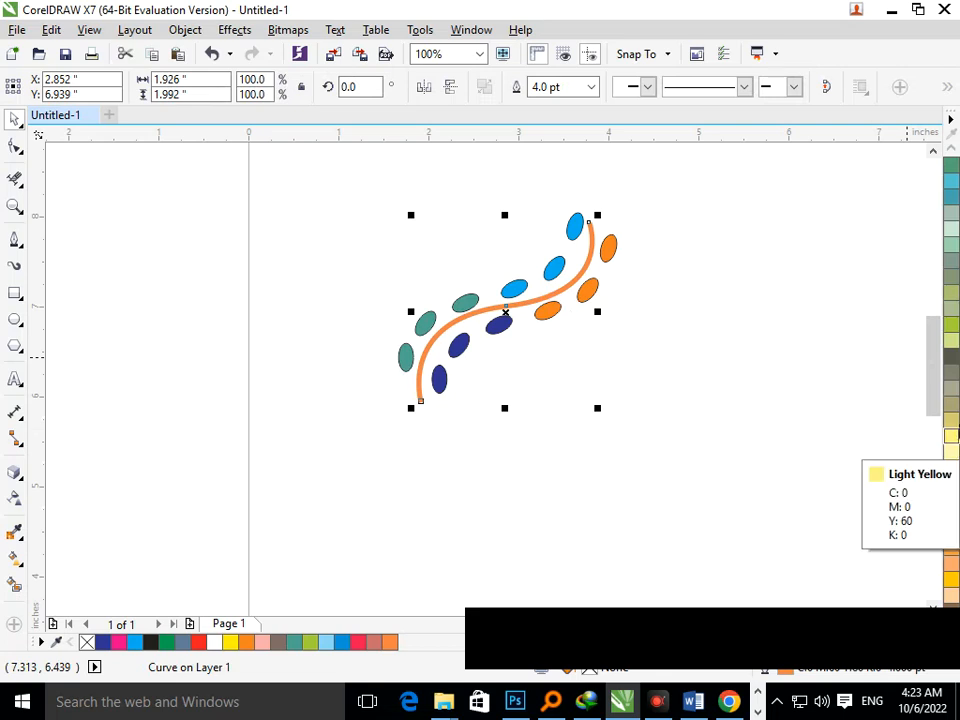
pyautogui.rightClick(951, 427)
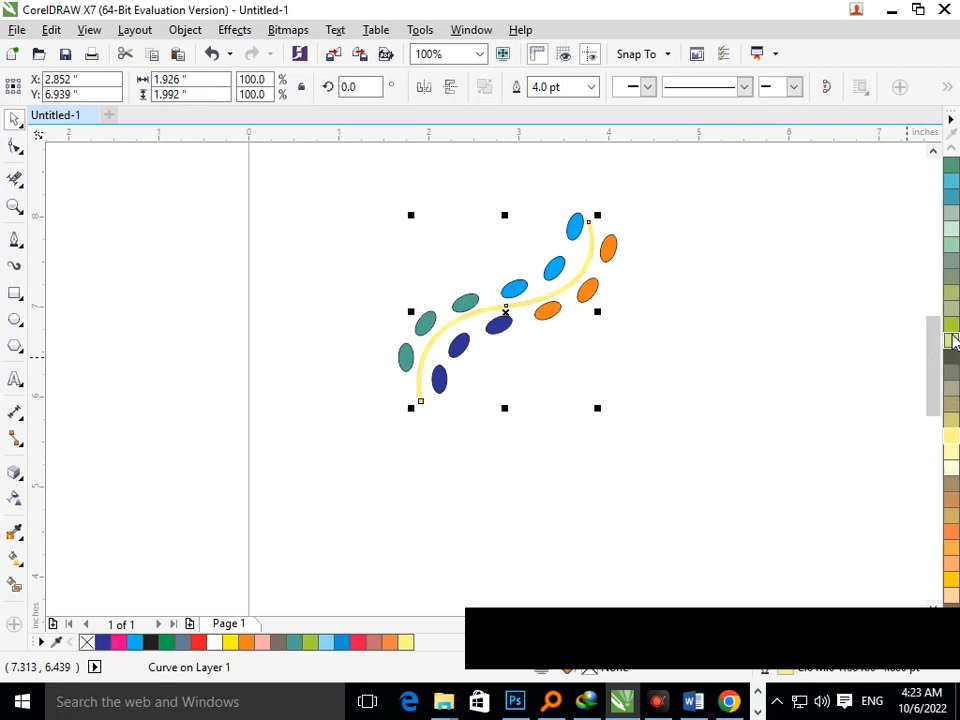
pyautogui.rightClick(952, 326)
pyautogui.scroll(2, 952, 332)
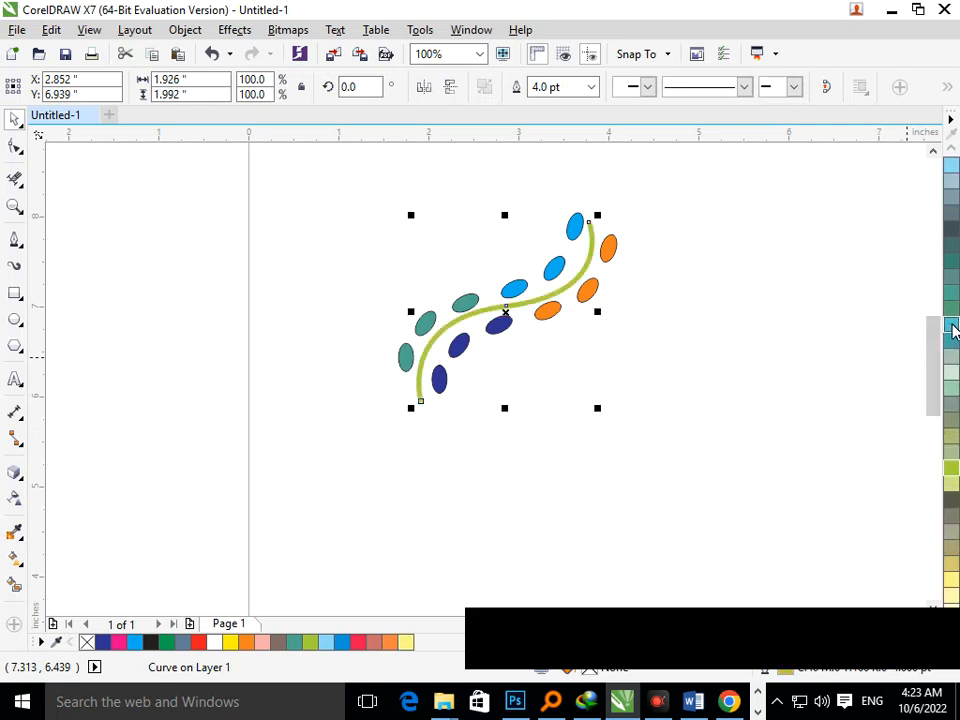
pyautogui.rightClick(952, 332)
pyautogui.click(622, 332)
pyautogui.click(578, 302)
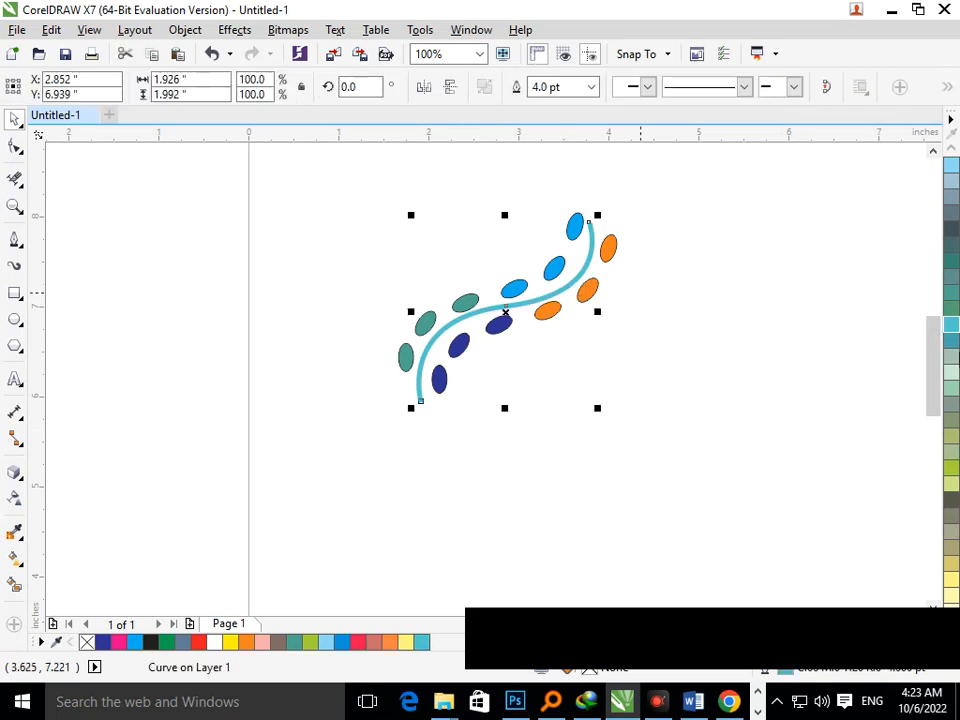
pyautogui.scroll(2, 952, 352)
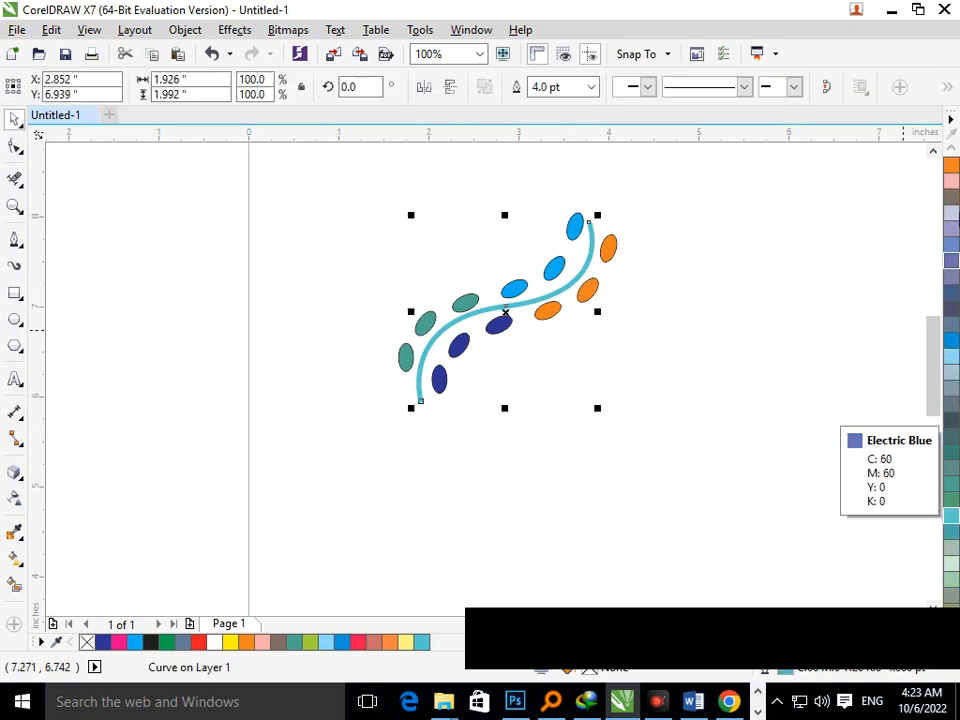
pyautogui.scroll(3, 951, 330)
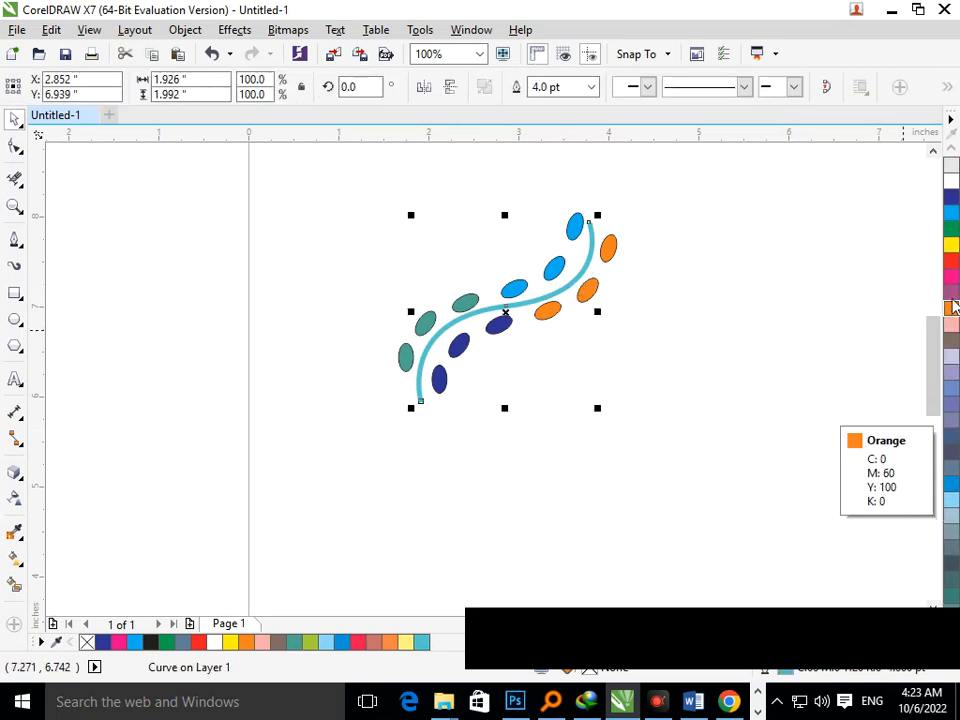
pyautogui.rightClick(951, 292)
pyautogui.click(747, 415)
# Change the curve's outline colour to a near-black dark grey.
pyautogui.rightClick(550, 342)
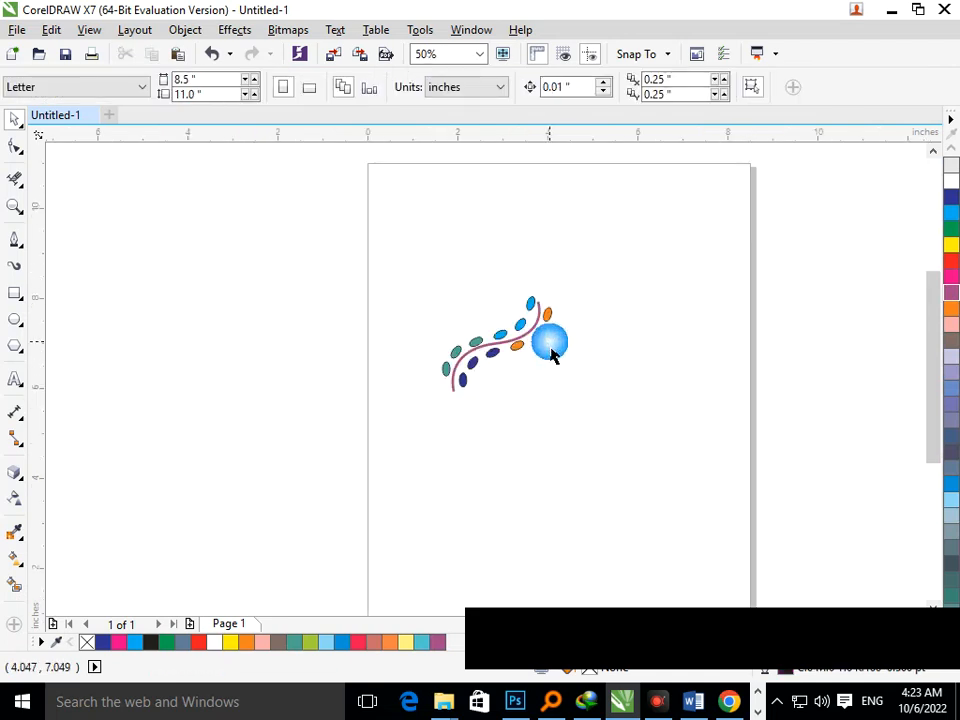
pyautogui.moveTo(385, 260); pyautogui.dragTo(648, 461)
pyautogui.click(540, 346)
pyautogui.click(544, 343)
pyautogui.scroll(3, 948, 220)
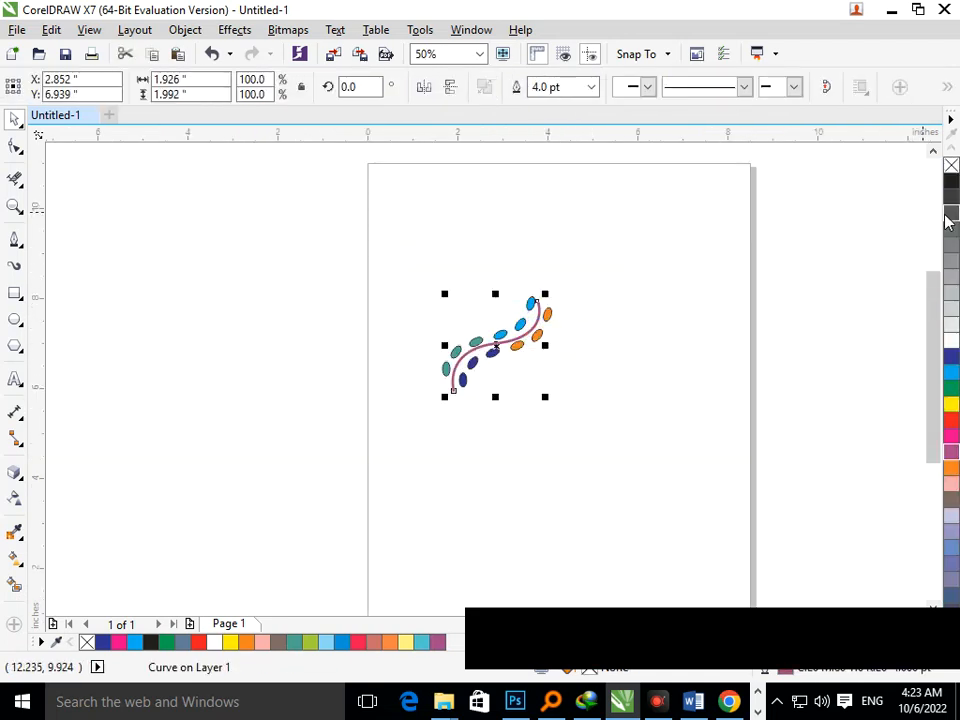
pyautogui.rightClick(951, 183)
pyautogui.click(533, 520)
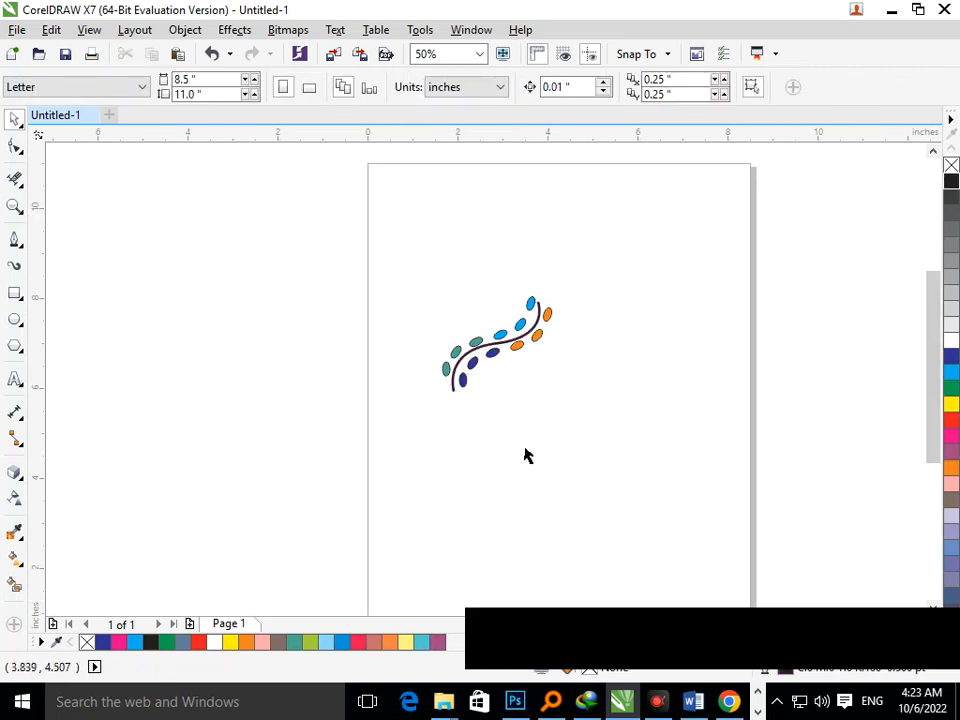
# Change the curve's outline colour to green.
pyautogui.click(493, 357)
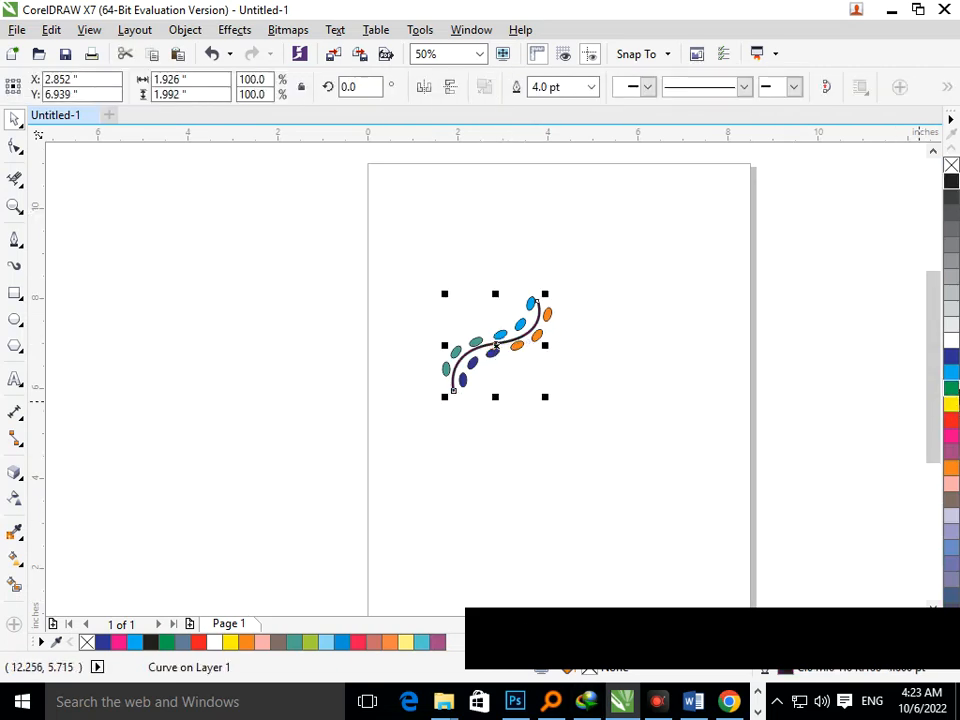
pyautogui.rightClick(952, 390)
pyautogui.click(536, 476)
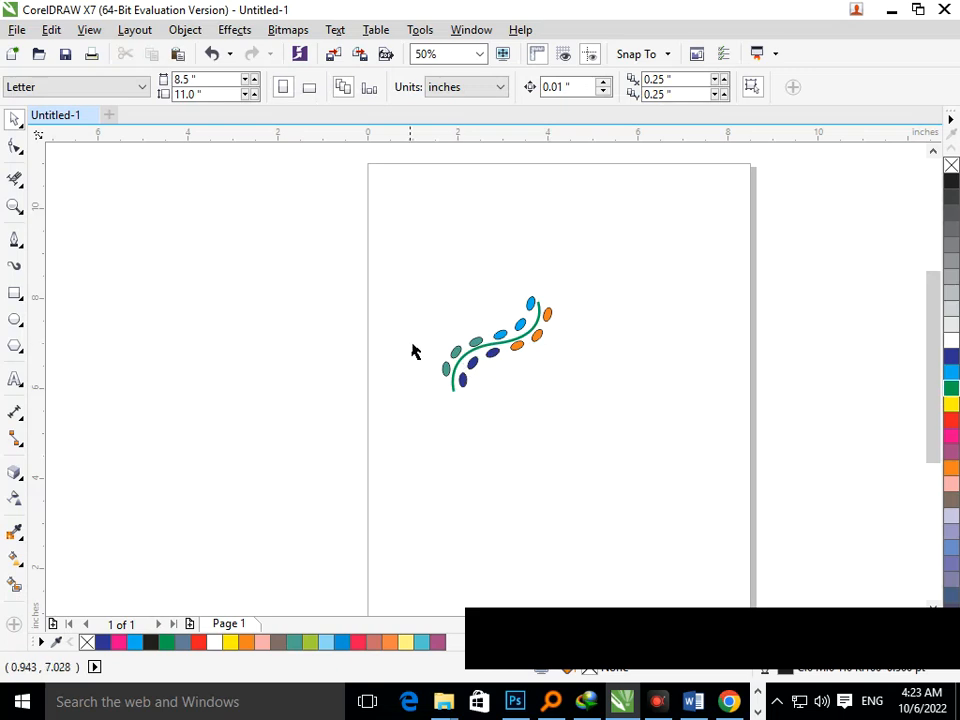
# Set the curve's outline colour to purple from the palette.
pyautogui.click(510, 355)
pyautogui.rightClick(952, 466)
pyautogui.click(461, 479)
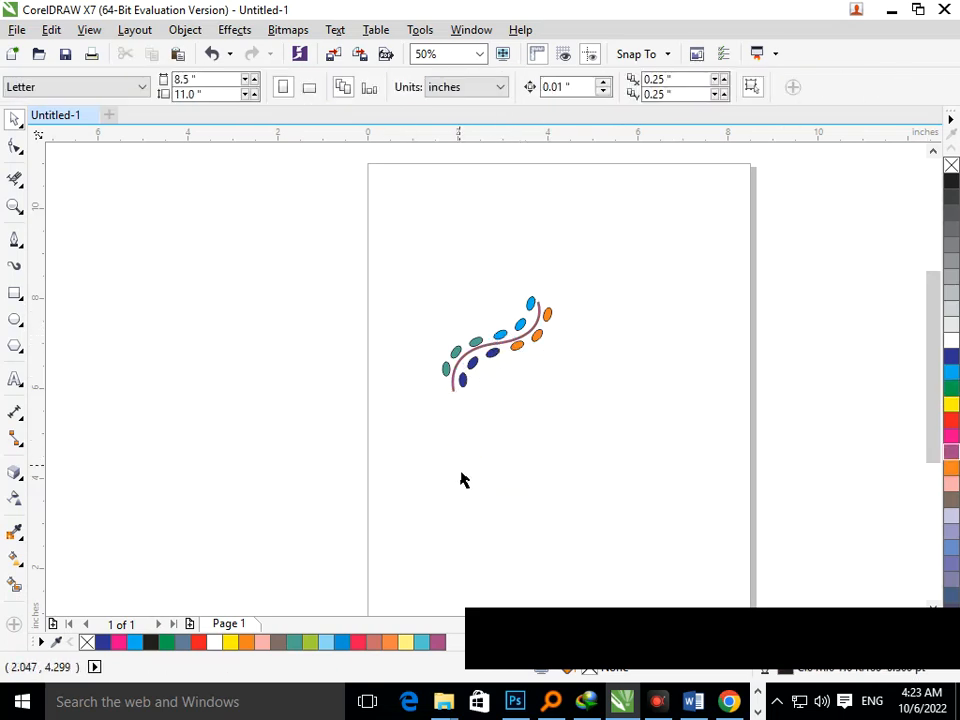
# Select the whole vine design, rotate it about 59.5° and move it upward on the page.
pyautogui.moveTo(366, 236); pyautogui.dragTo(622, 470)
pyautogui.click(448, 402)
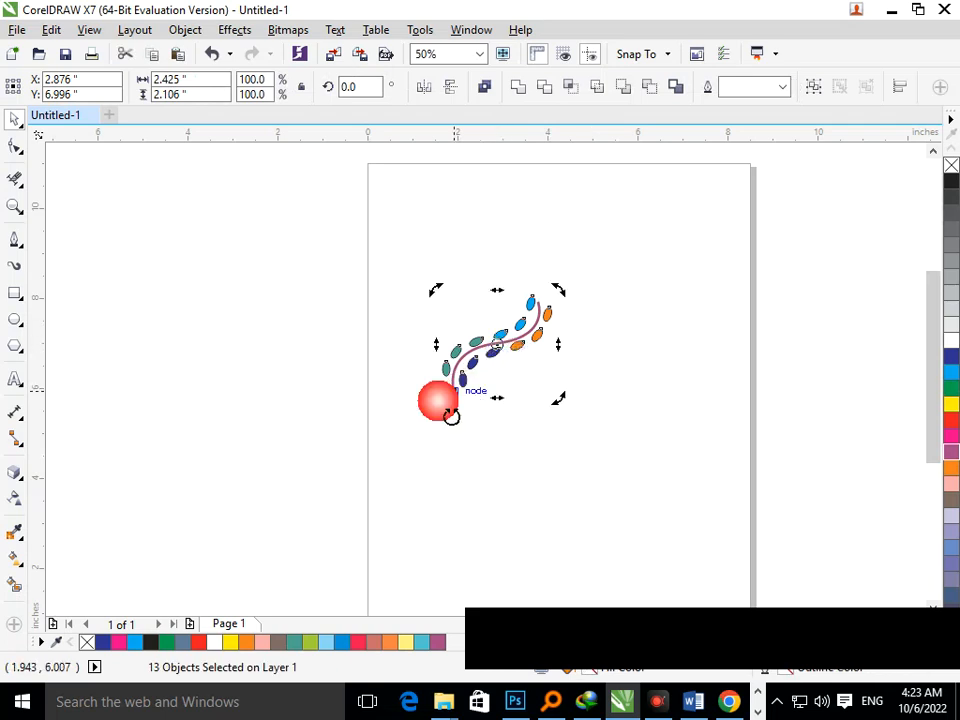
pyautogui.moveTo(449, 418); pyautogui.dragTo(549, 429)
pyautogui.moveTo(436, 249); pyautogui.dragTo(546, 465)
pyautogui.moveTo(510, 412); pyautogui.dragTo(510, 358)
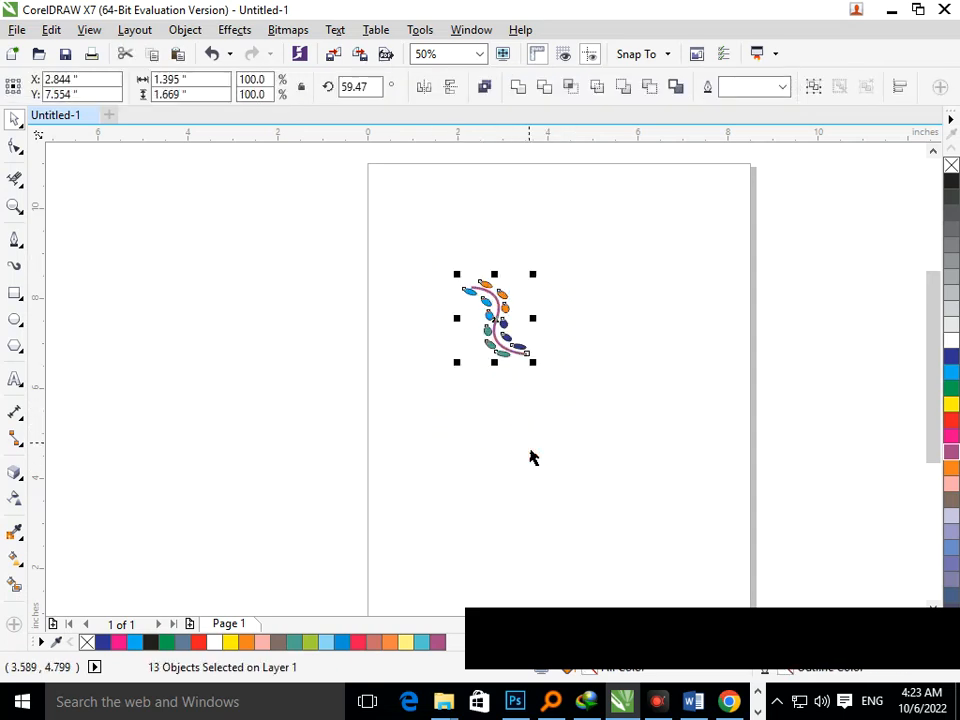
# Reselect the whole vine design and adjust its rotation to about 54.5°.
pyautogui.click(445, 267)
pyautogui.moveTo(445, 267); pyautogui.dragTo(522, 332)
pyautogui.click(525, 408)
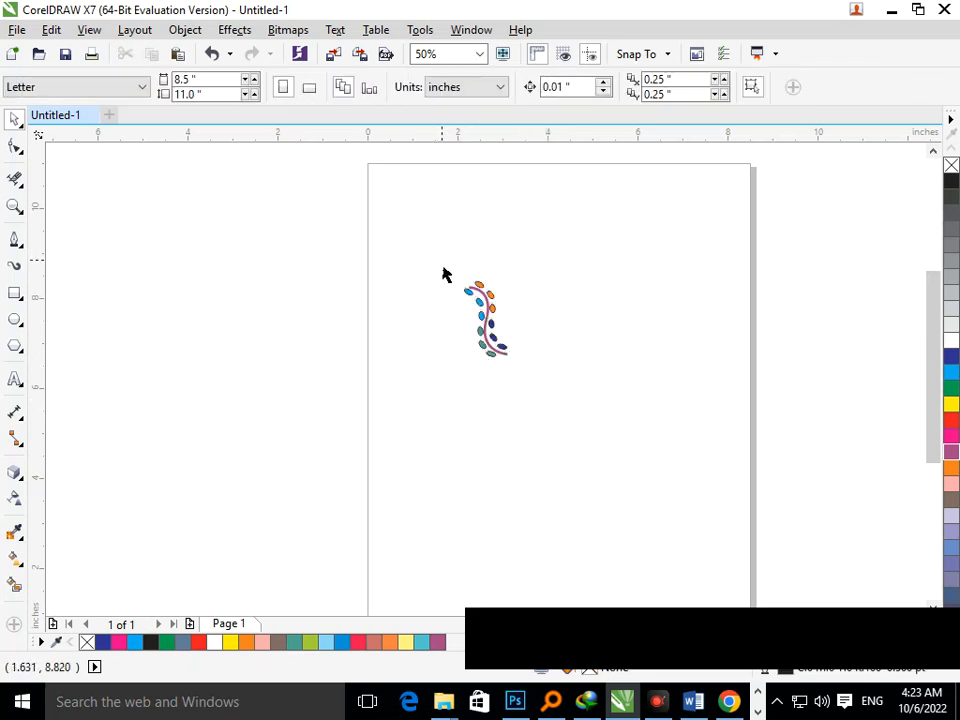
pyautogui.moveTo(445, 274); pyautogui.dragTo(406, 218)
pyautogui.click(446, 318)
pyautogui.moveTo(459, 260)
pyautogui.mouseDown()
pyautogui.moveTo(434, 245)
pyautogui.moveTo(455, 271)
pyautogui.mouseUp()
pyautogui.press('F3')
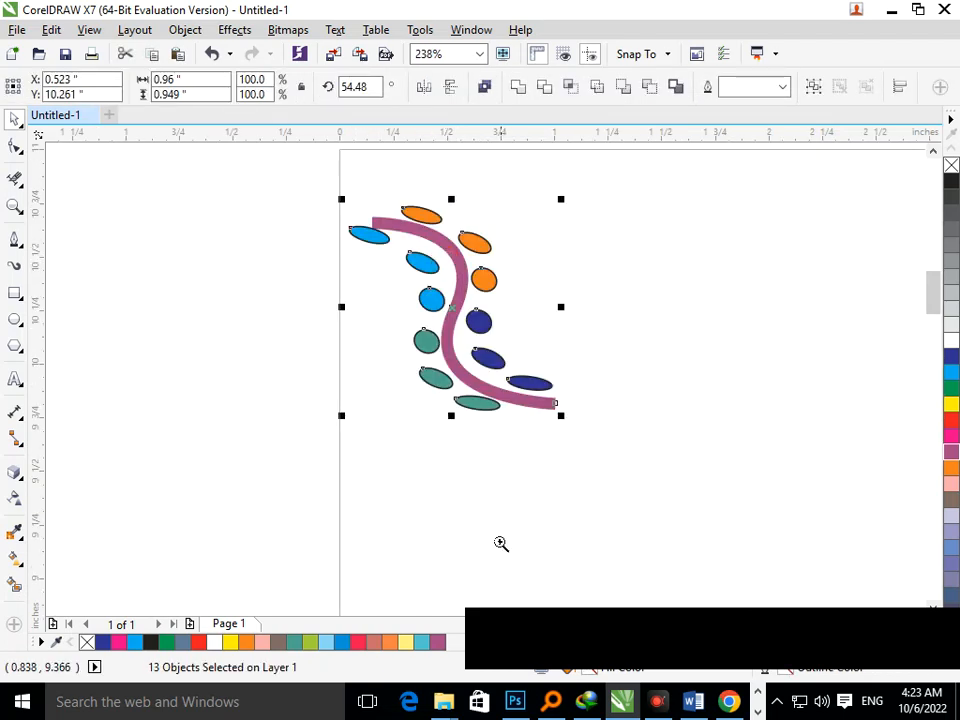
pyautogui.click(165, 280)
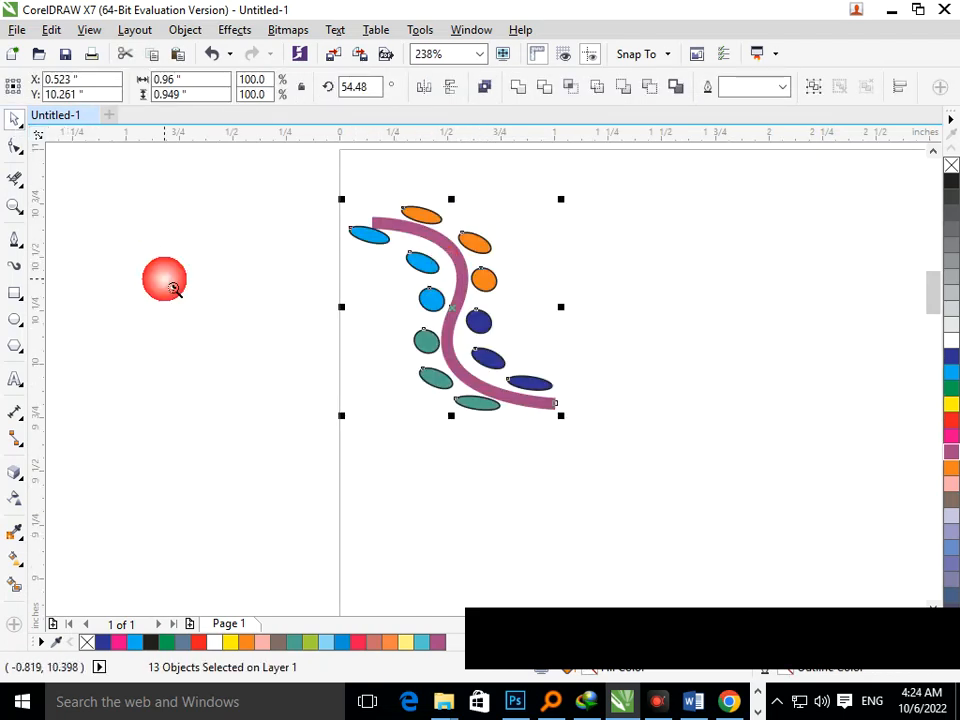
# Draw a thin curved line with the Bezier tool alongside the left side of the vine.
pyautogui.press('F3')
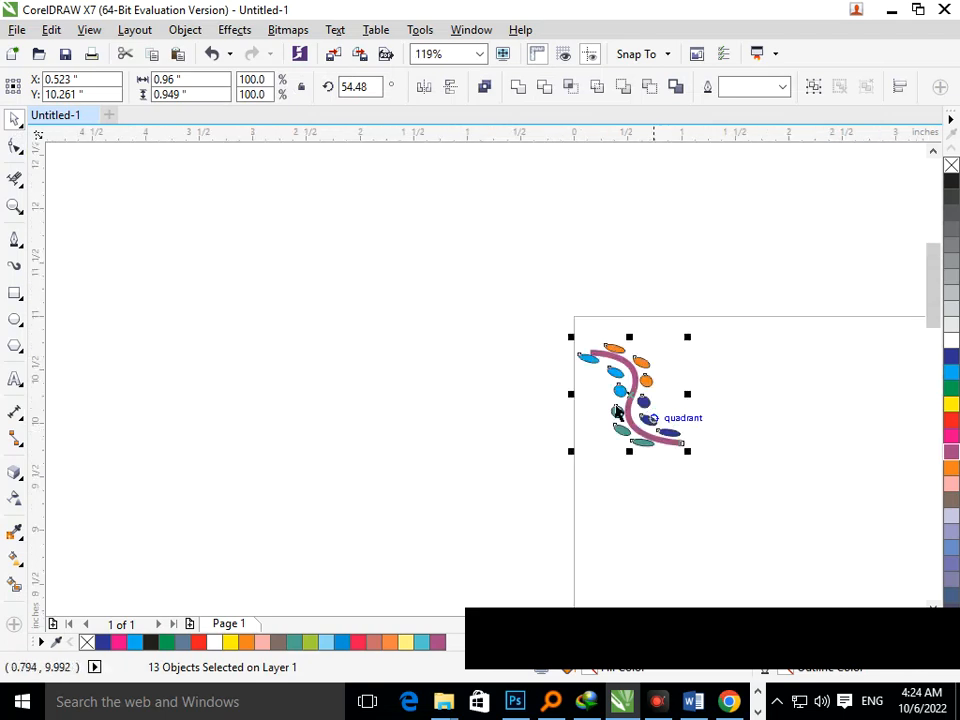
pyautogui.press('F2')
pyautogui.moveTo(528, 317); pyautogui.dragTo(772, 490)
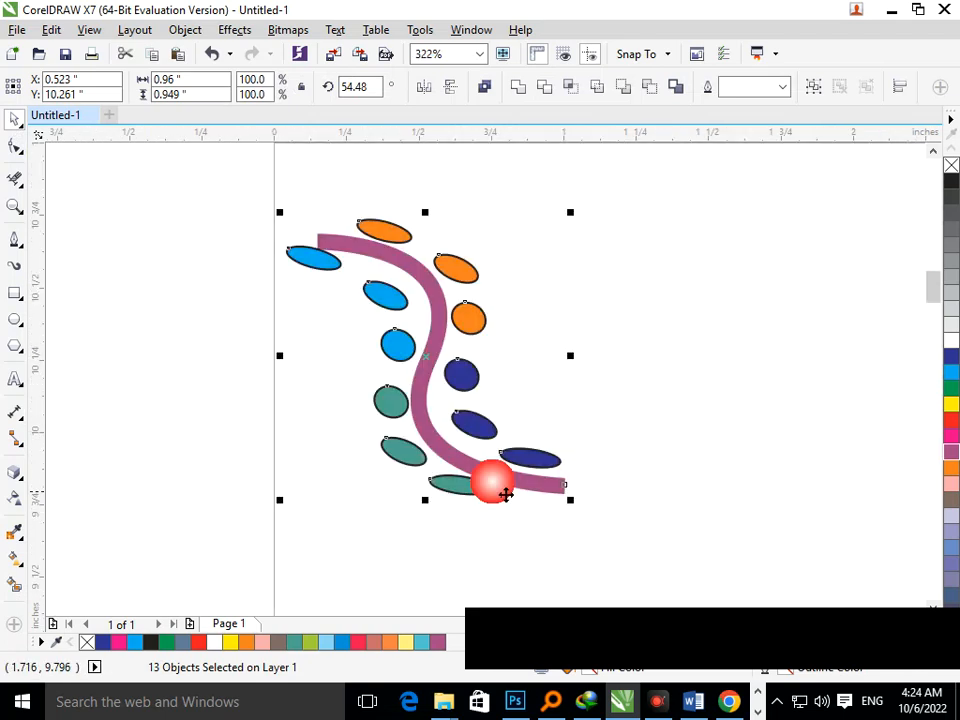
pyautogui.click(15, 242)
pyautogui.click(301, 287)
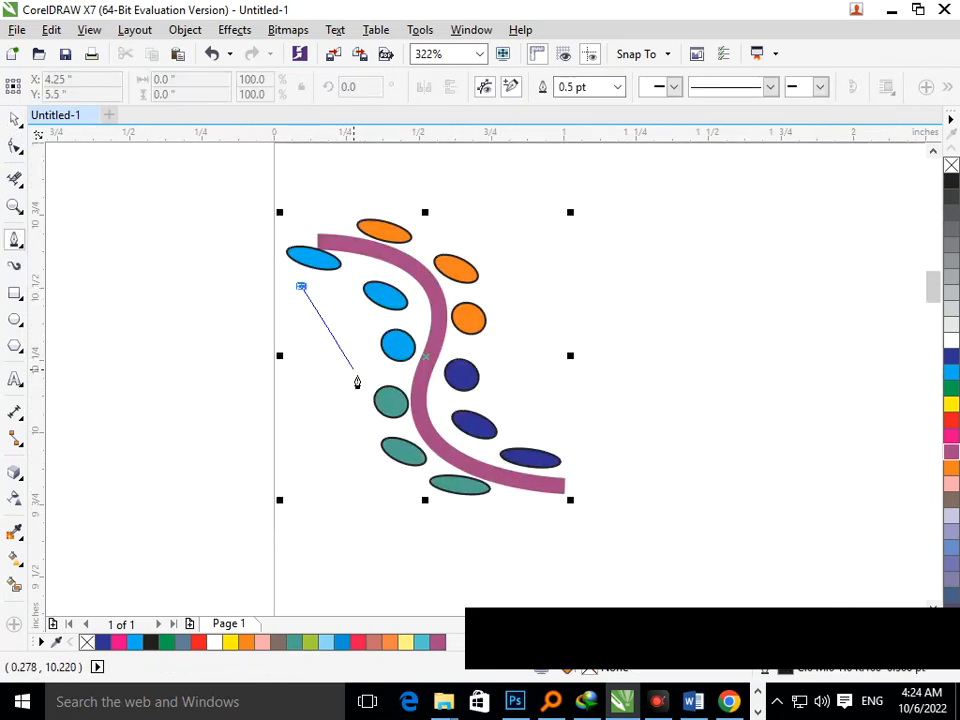
pyautogui.moveTo(348, 392); pyautogui.dragTo(336, 478)
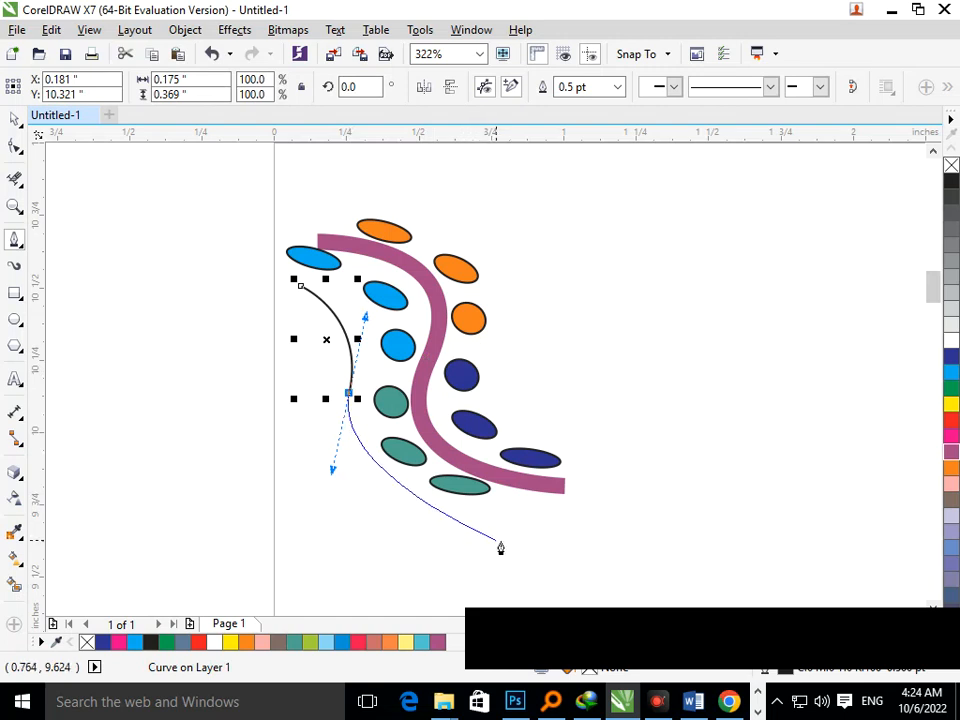
pyautogui.moveTo(502, 538); pyautogui.dragTo(577, 536)
pyautogui.press('Escape')
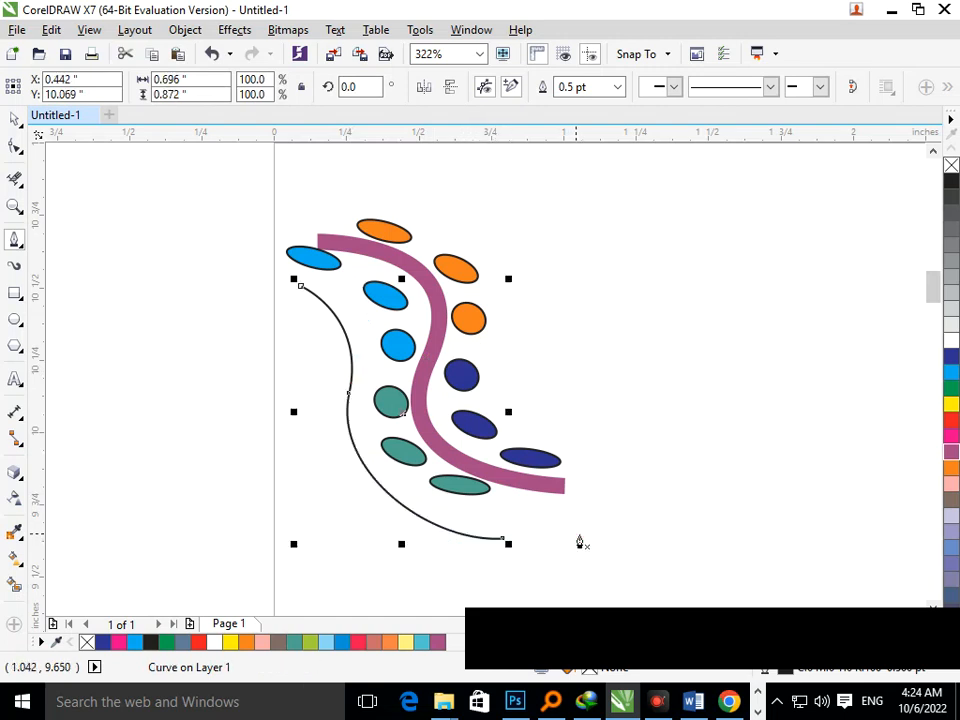
pyautogui.click(16, 120)
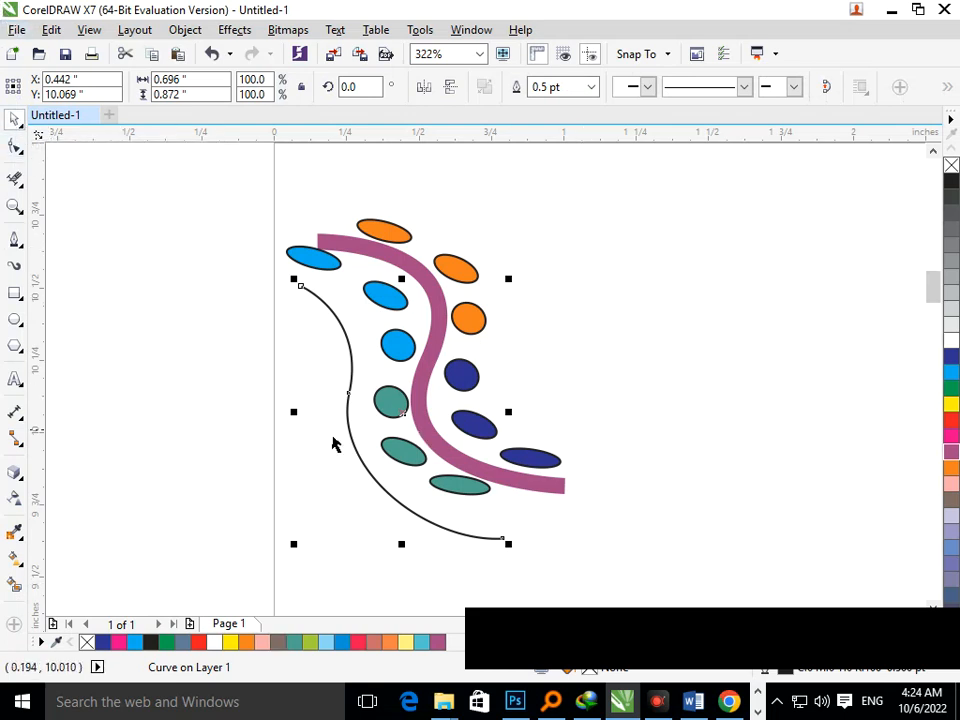
pyautogui.moveTo(366, 435); pyautogui.dragTo(508, 337)
pyautogui.click(429, 90)
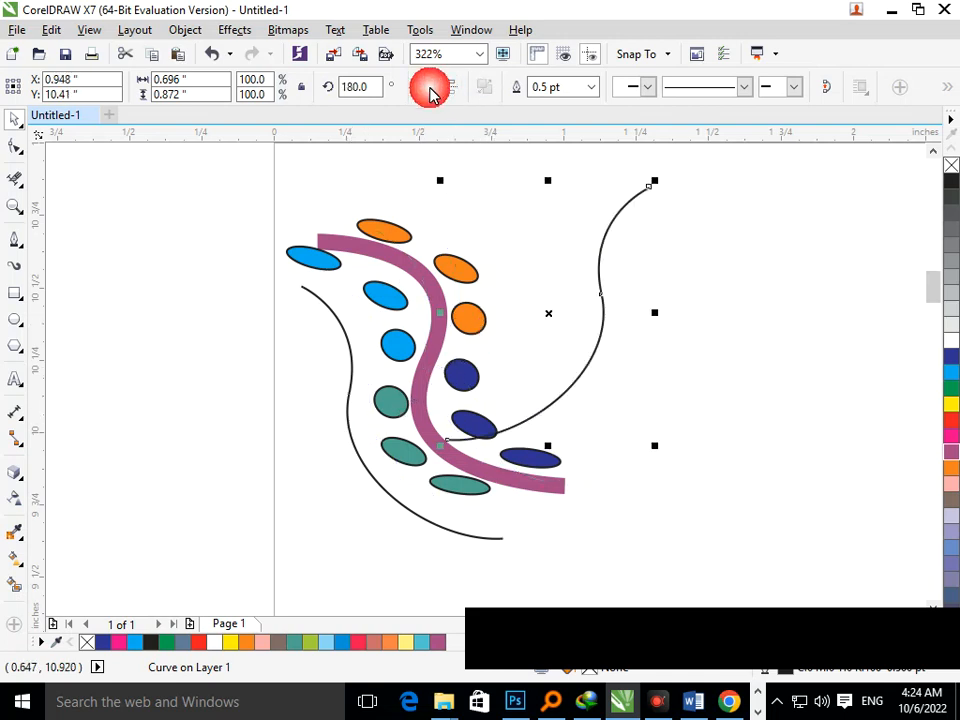
pyautogui.click(450, 90)
pyautogui.click(452, 92)
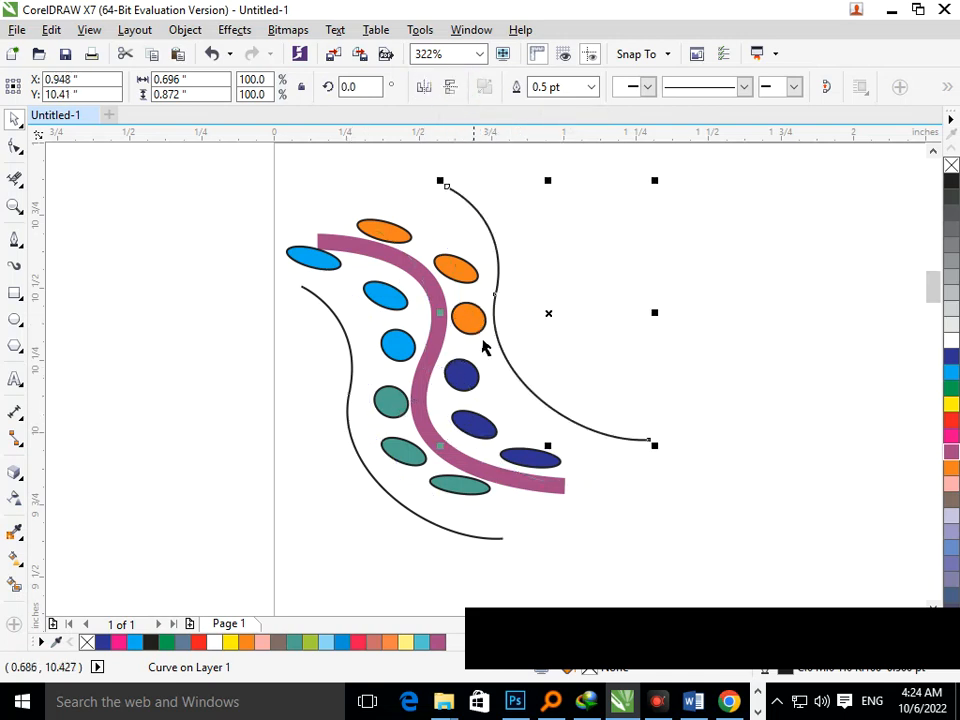
pyautogui.press('Delete')
# Duplicate the thin curve, mirror it horizontally and vertically, and place the copy along the right side of the vine.
pyautogui.scroll(-4, 544, 381)
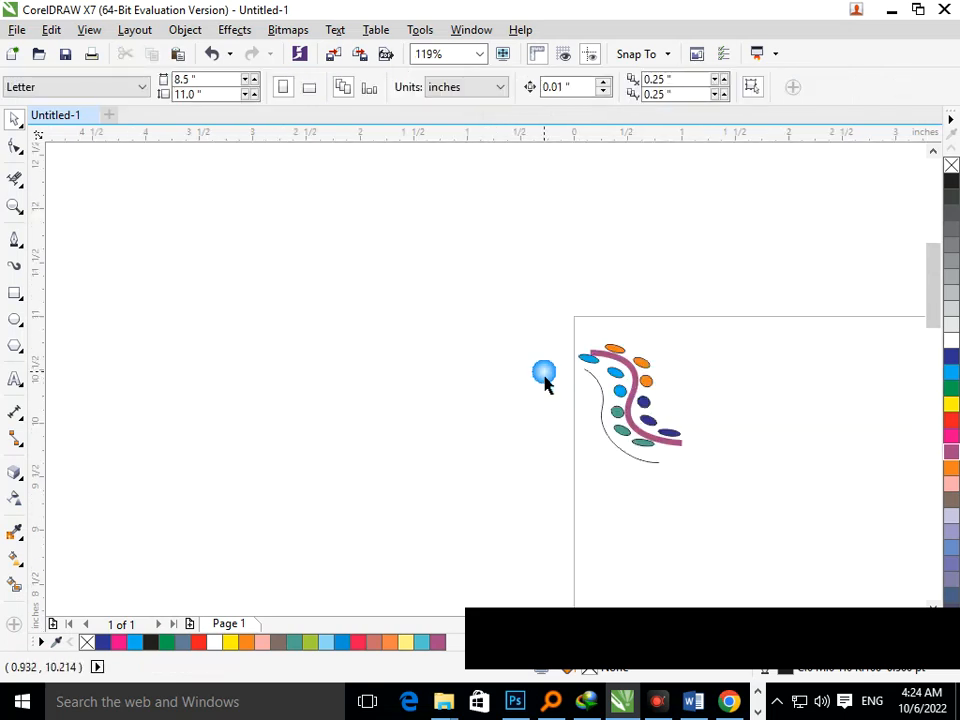
pyautogui.click(605, 441)
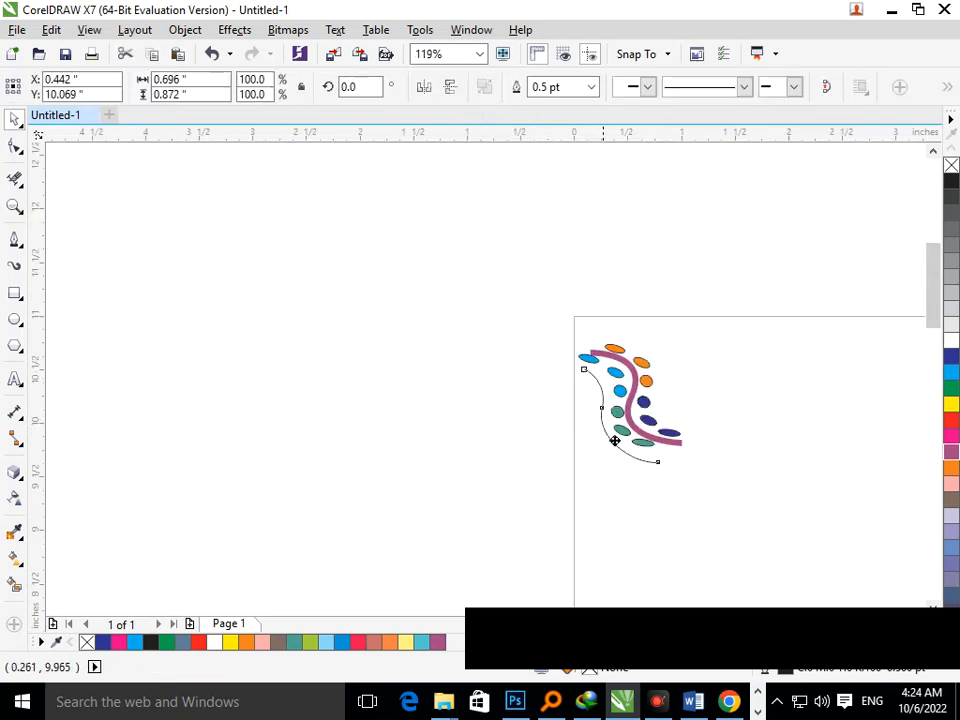
pyautogui.moveTo(615, 441); pyautogui.dragTo(688, 416)
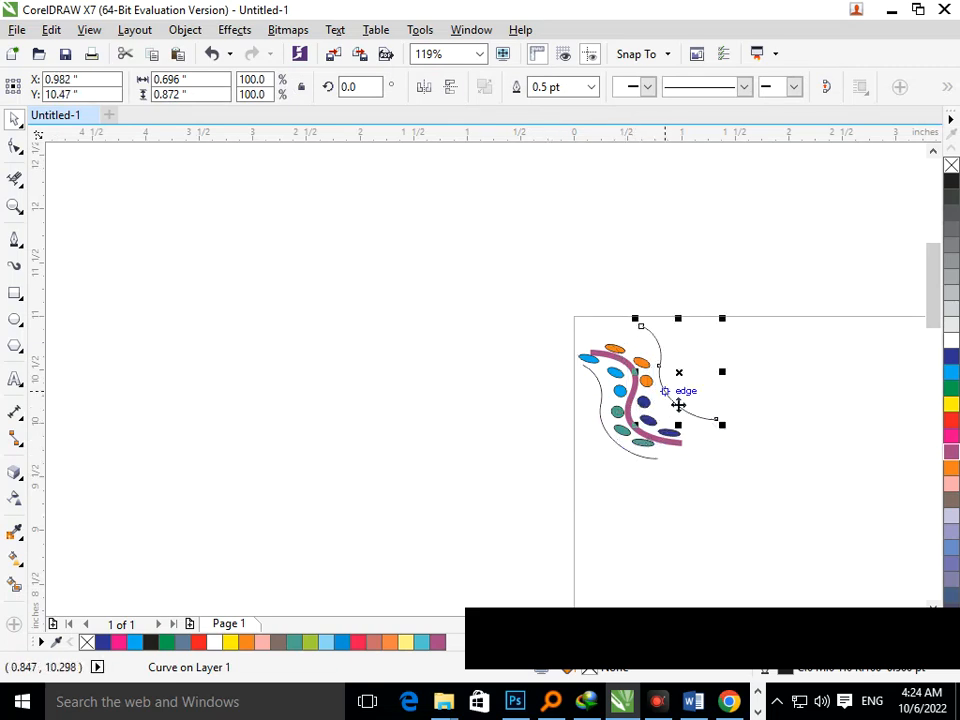
pyautogui.click(424, 87)
pyautogui.click(447, 88)
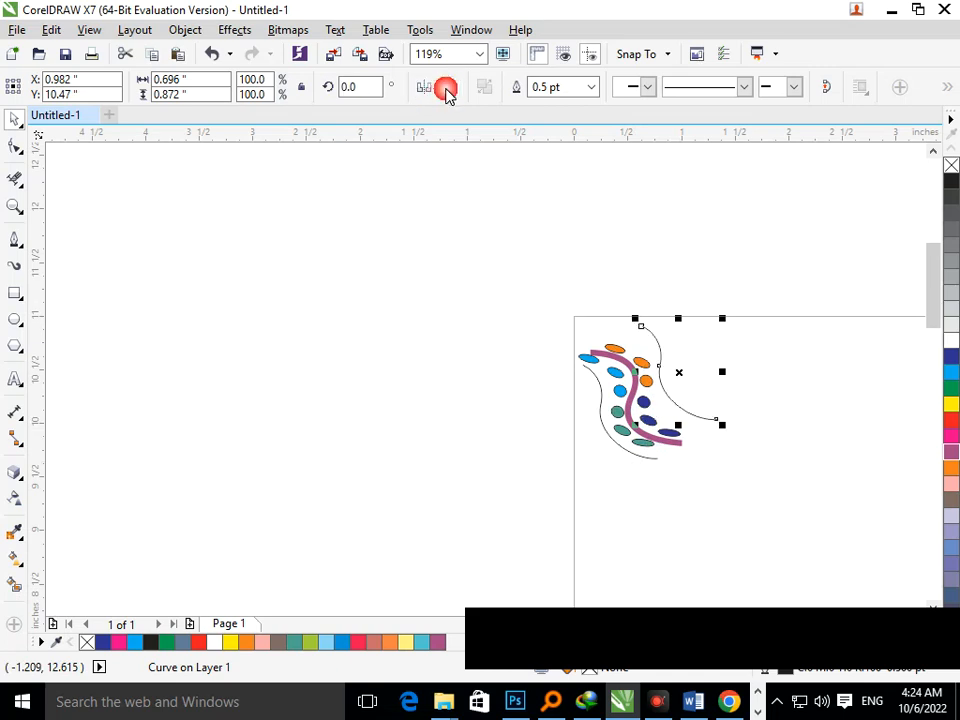
pyautogui.click(457, 88)
pyautogui.click(445, 88)
pyautogui.click(446, 88)
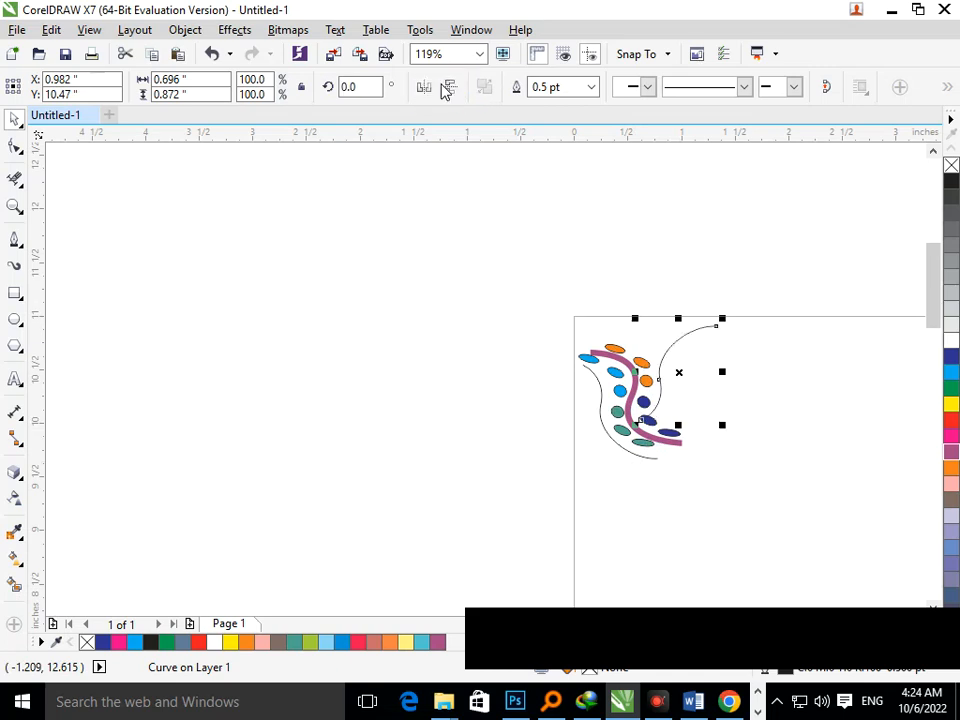
pyautogui.click(665, 355)
pyautogui.moveTo(664, 354); pyautogui.dragTo(694, 394)
pyautogui.click(734, 377)
pyautogui.click(714, 436)
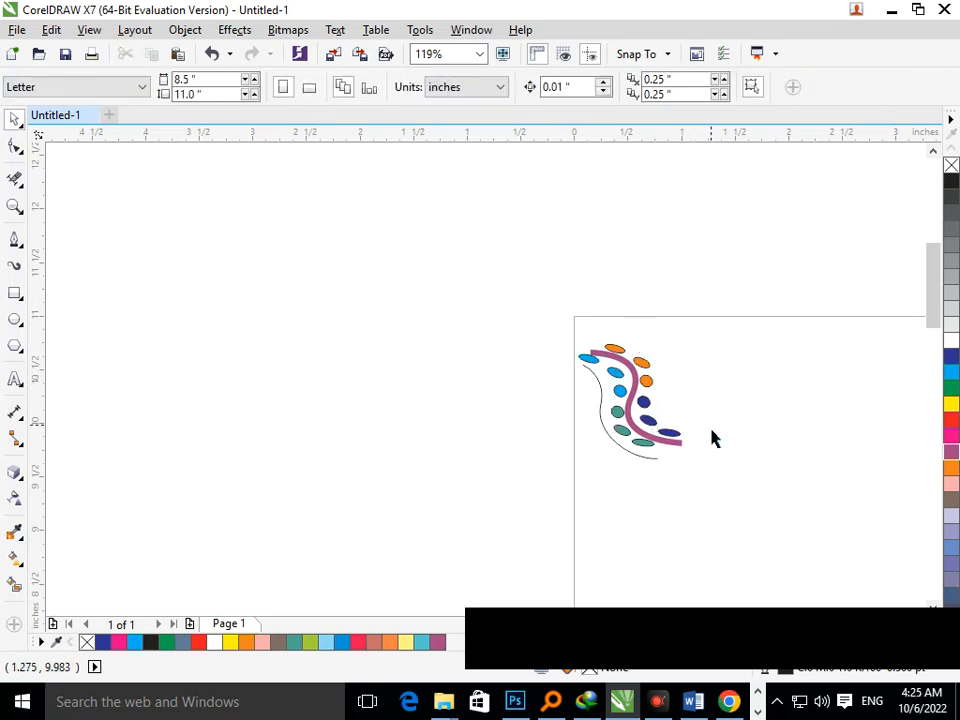
# Apply the vine's purple outline to the mirrored curve and set its outline width to 1.0 pt.
pyautogui.moveTo(634, 437); pyautogui.dragTo(674, 427)
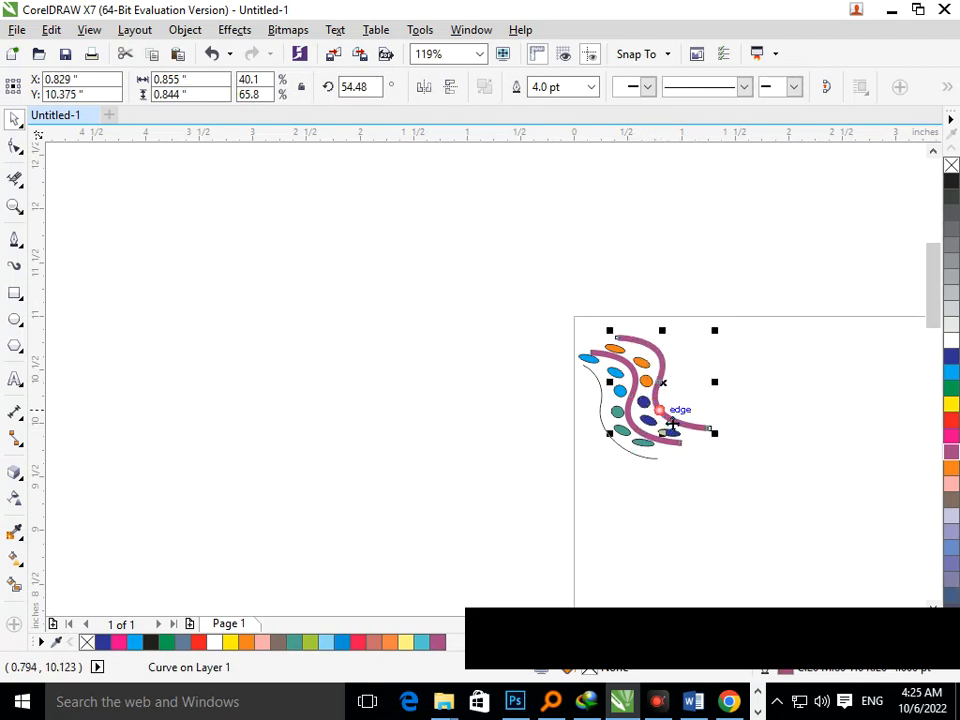
pyautogui.click(590, 87)
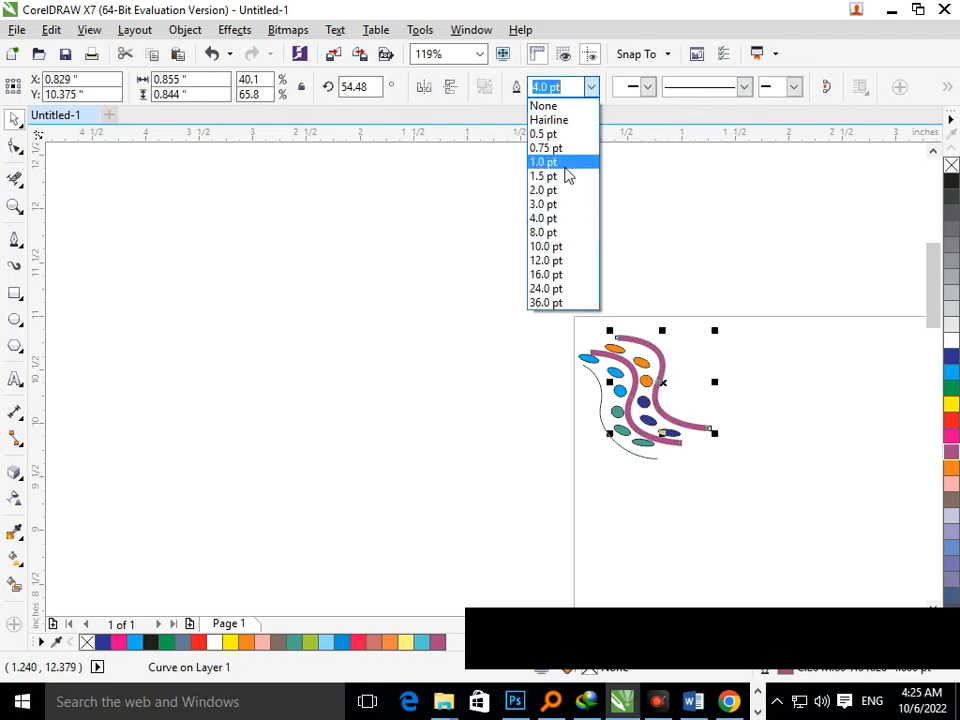
pyautogui.click(563, 161)
pyautogui.click(622, 378)
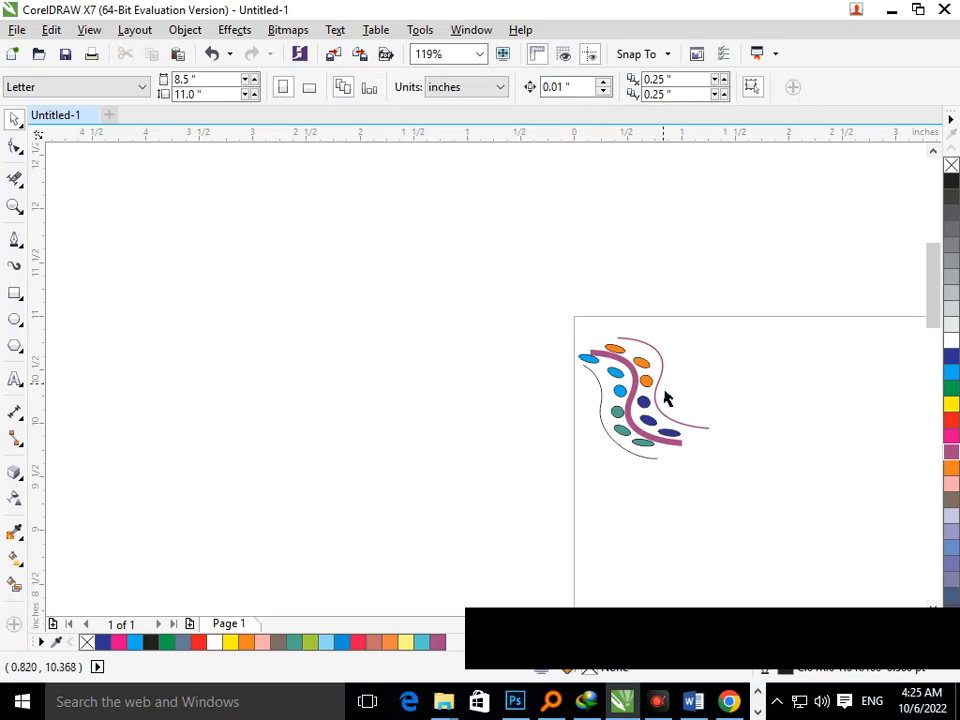
pyautogui.click(660, 392)
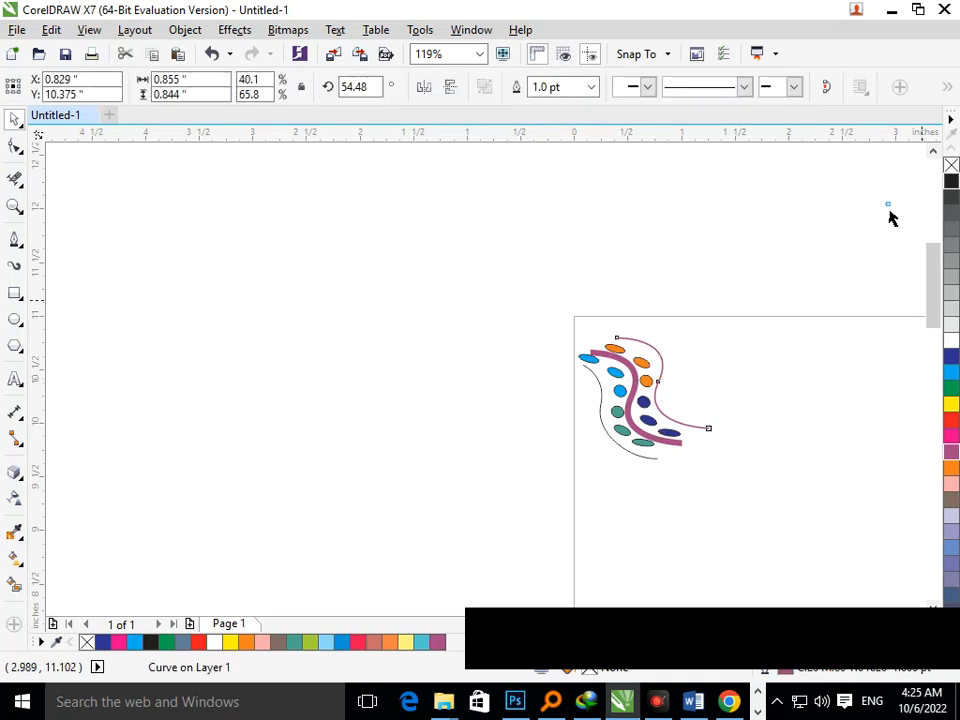
pyautogui.moveTo(562, 302); pyautogui.dragTo(701, 428)
pyautogui.press('F3')
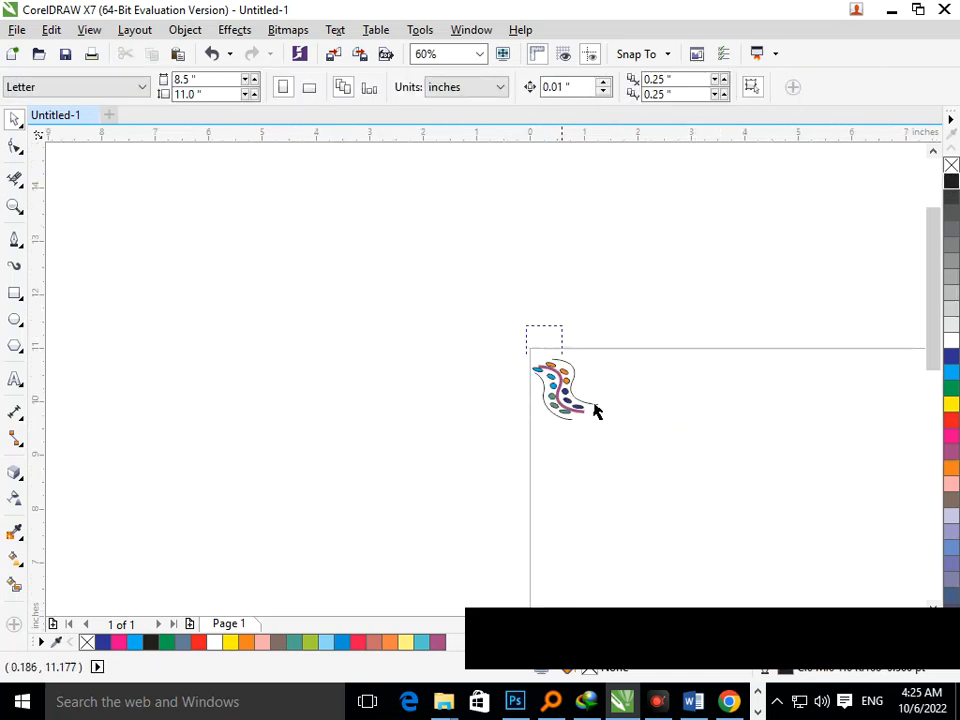
pyautogui.press('F3')
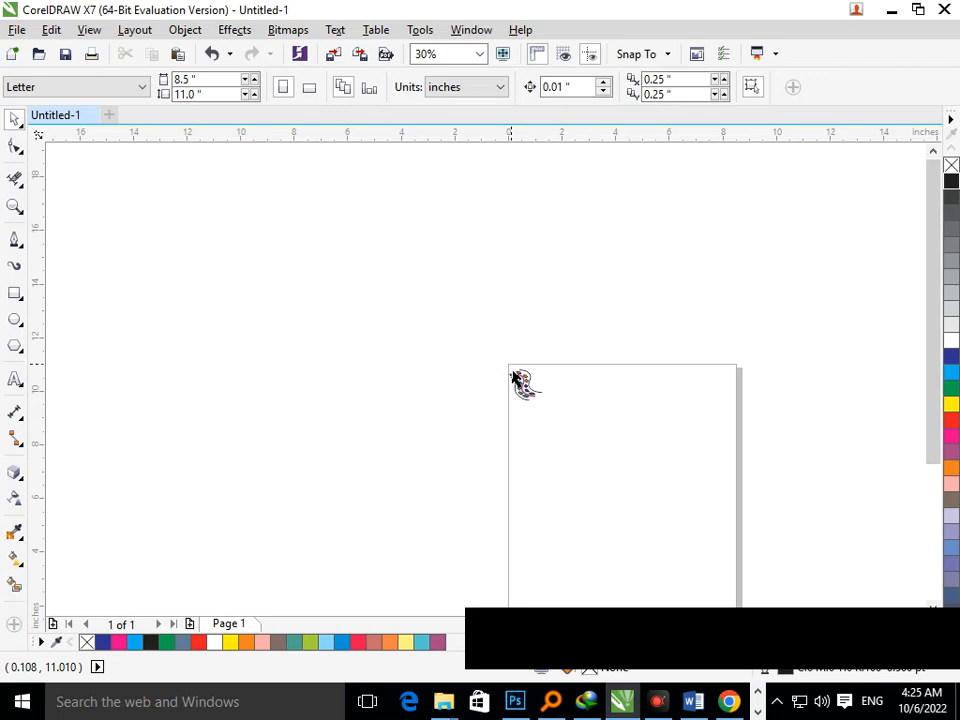
pyautogui.scroll(-1, 592, 429)
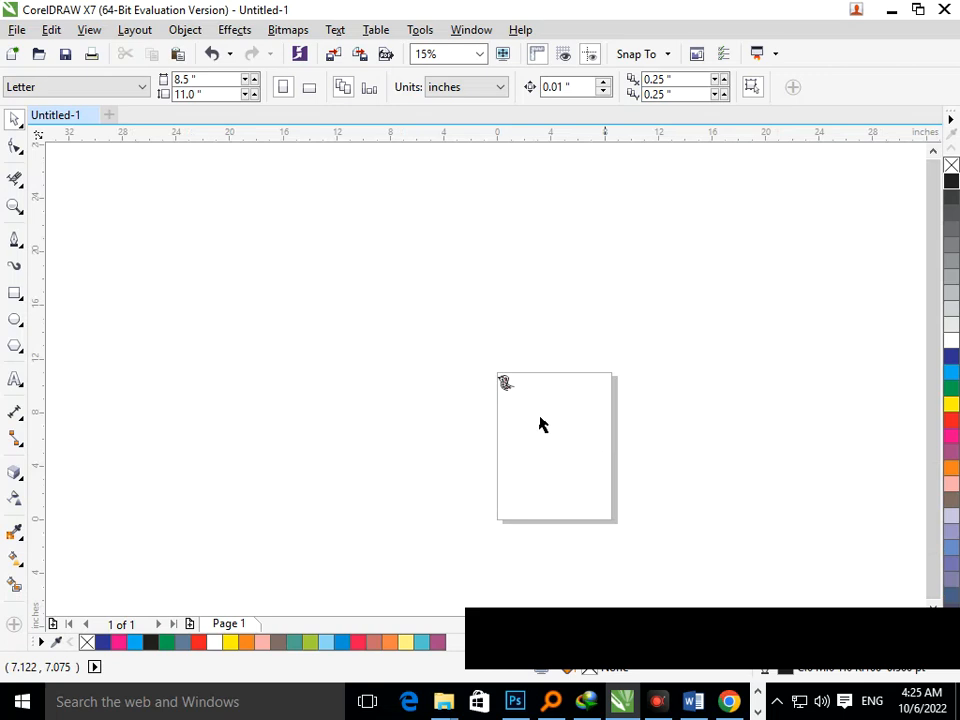
pyautogui.moveTo(491, 360); pyautogui.dragTo(632, 546)
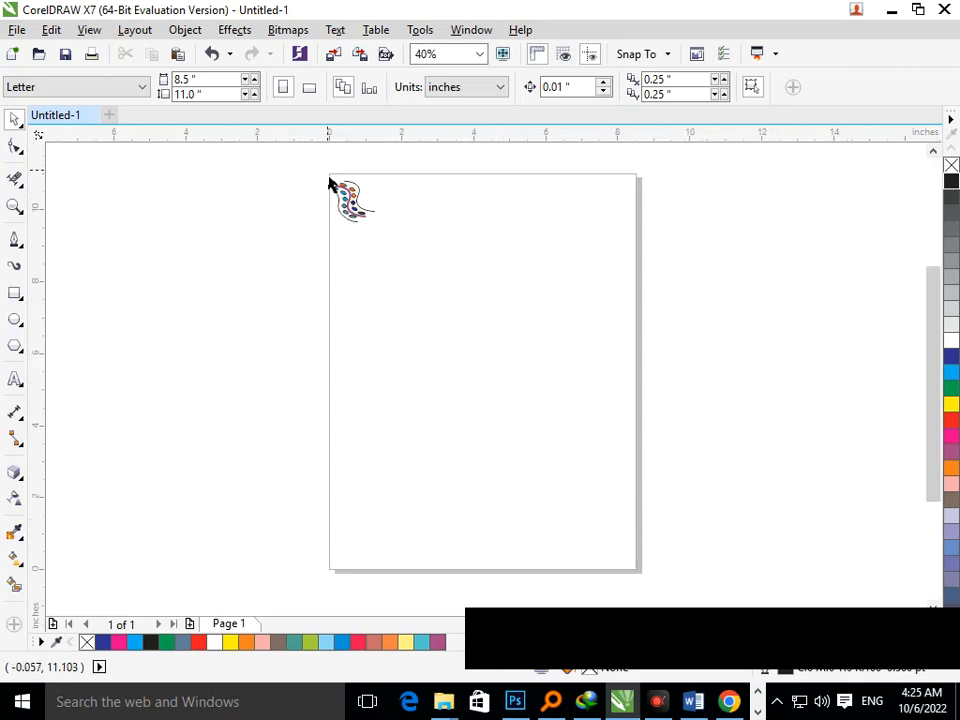
pyautogui.moveTo(328, 172); pyautogui.dragTo(369, 249)
pyautogui.click(360, 215)
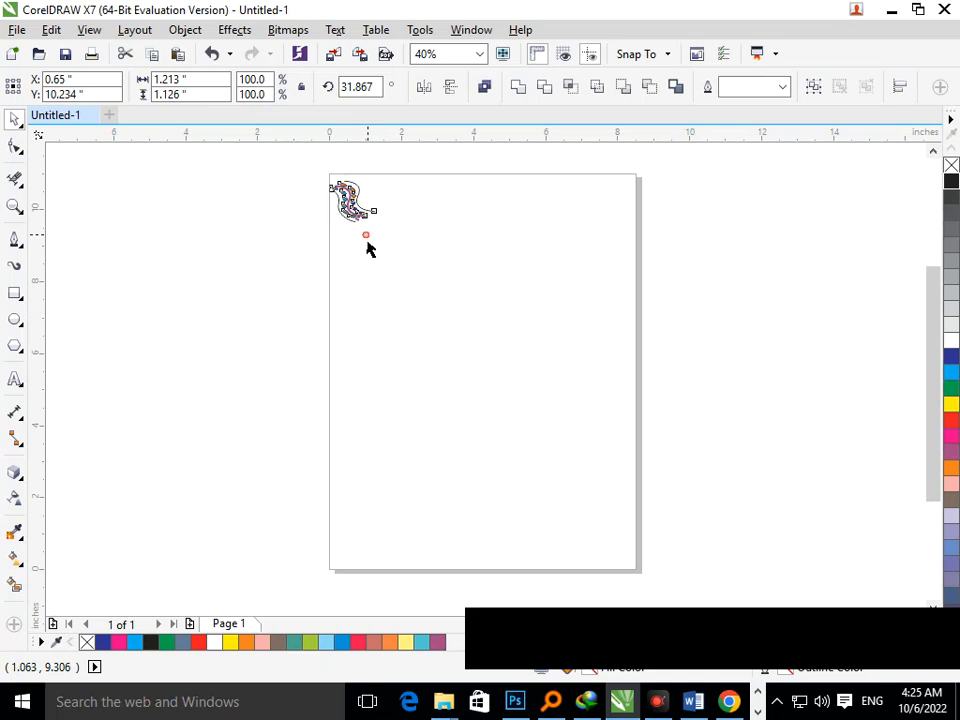
pyautogui.click(381, 313)
pyautogui.moveTo(328, 171); pyautogui.dragTo(376, 221)
pyautogui.click(99, 246)
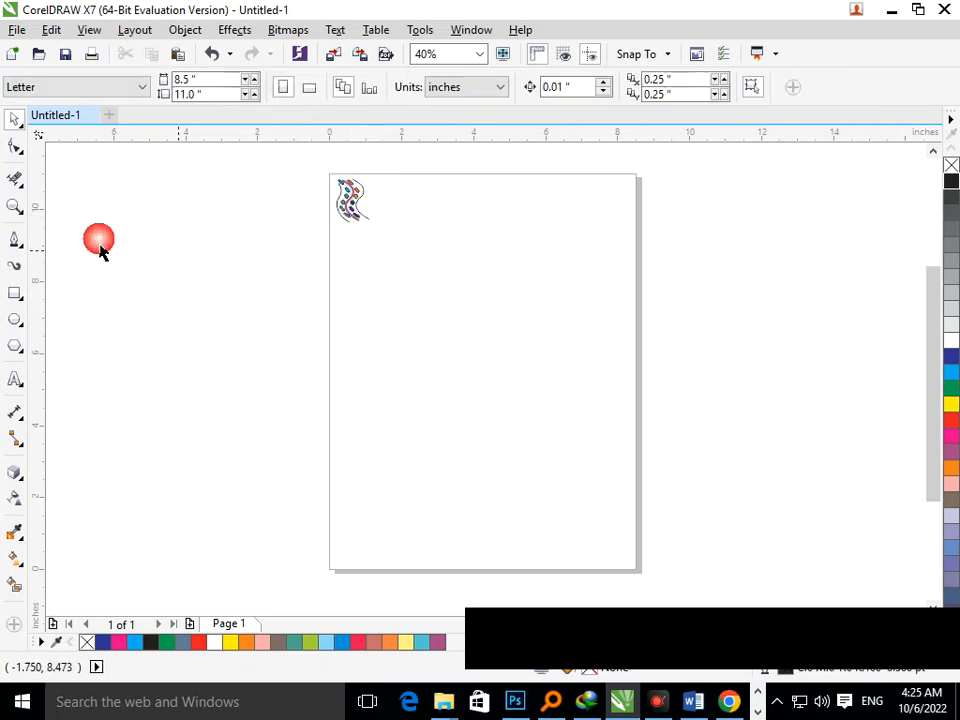
# Draw a border rectangle about 7.55 by 10.13 inches, fit it on the page and move the vine design off to the side.
pyautogui.click(14, 293)
pyautogui.moveTo(430, 186)
pyautogui.mouseDown()
pyautogui.moveTo(510, 463)
pyautogui.moveTo(662, 538)
pyautogui.moveTo(720, 615)
pyautogui.moveTo(780, 636)
pyautogui.moveTo(729, 628)
pyautogui.moveTo(710, 562)
pyautogui.mouseUp()
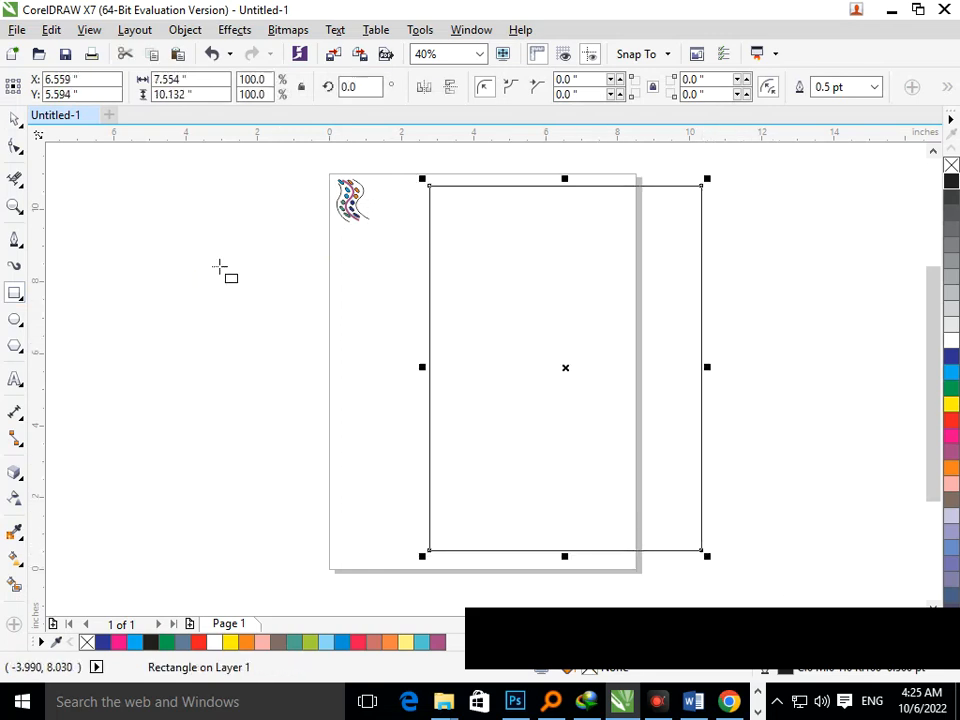
pyautogui.click(14, 118)
pyautogui.click(335, 215)
pyautogui.moveTo(349, 214)
pyautogui.mouseDown()
pyautogui.moveTo(356, 222)
pyautogui.moveTo(248, 234)
pyautogui.mouseUp()
pyautogui.moveTo(430, 330)
pyautogui.mouseDown()
pyautogui.moveTo(416, 360)
pyautogui.moveTo(435, 347)
pyautogui.mouseUp()
pyautogui.moveTo(631, 576); pyautogui.dragTo(634, 574)
pyautogui.moveTo(579, 523); pyautogui.dragTo(587, 523)
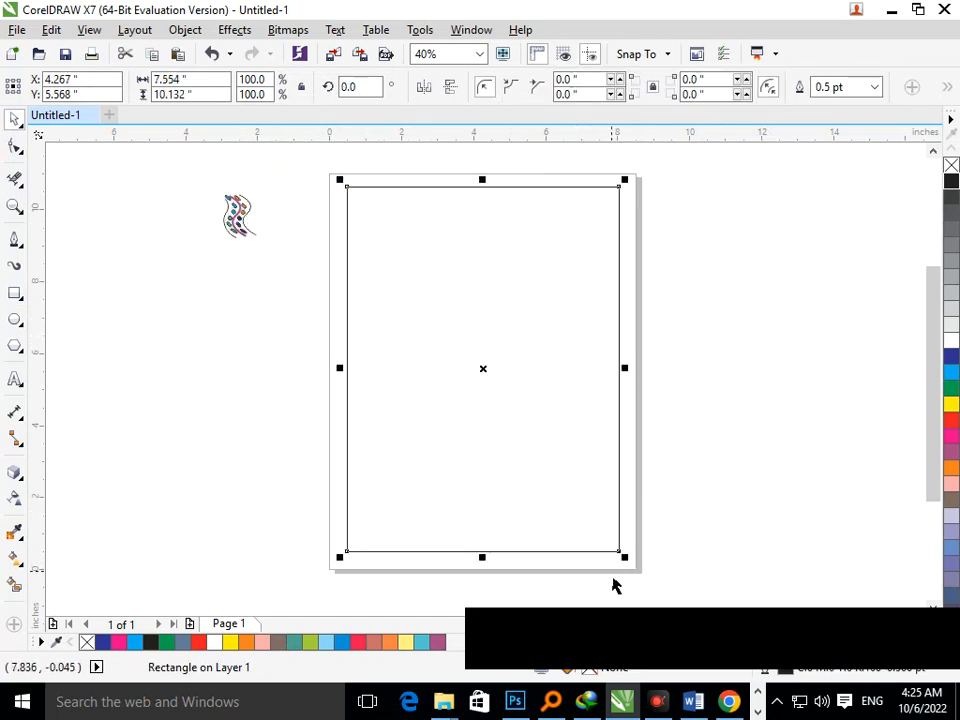
# Create a smaller copy of the border rectangle, about 86% of its size, inside it.
pyautogui.click(625, 571)
pyautogui.click(621, 553)
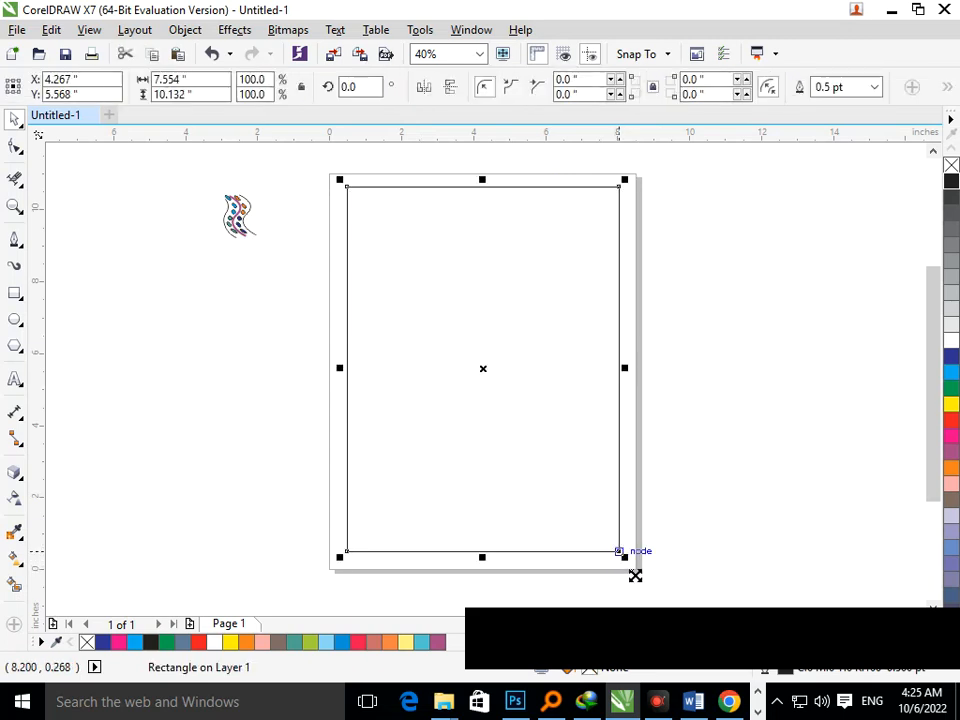
pyautogui.moveTo(634, 574); pyautogui.dragTo(616, 546)
pyautogui.rightClick(616, 546)
pyautogui.click(656, 503)
# Select the whole vine design and rotate it to about 39.9°.
pyautogui.moveTo(204, 178); pyautogui.dragTo(260, 262)
pyautogui.press('F2')
pyautogui.moveTo(180, 159); pyautogui.dragTo(316, 295)
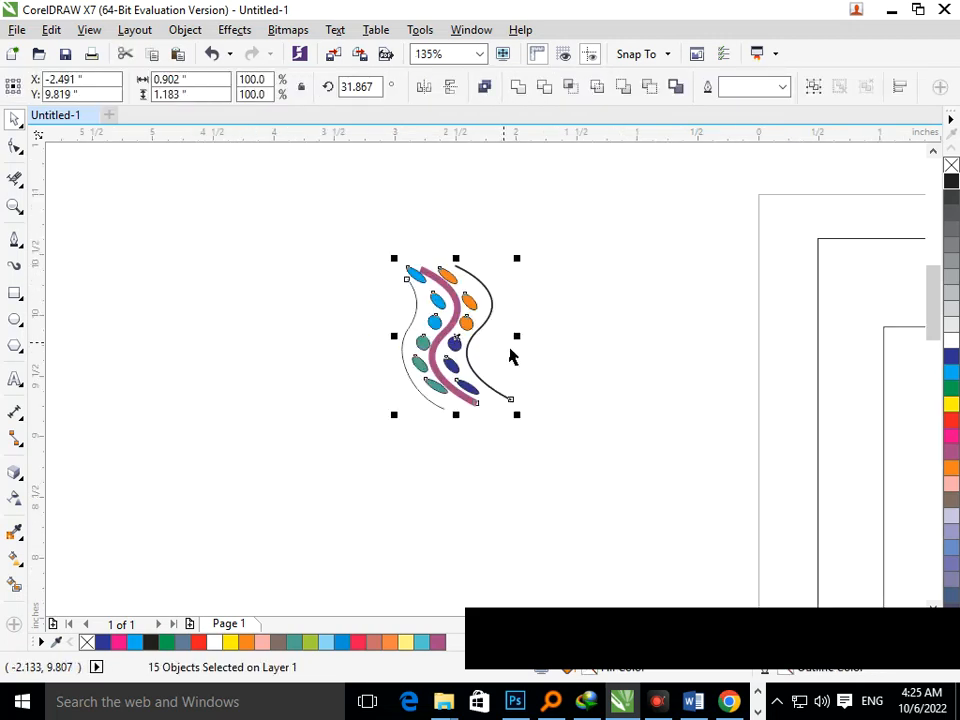
pyautogui.moveTo(510, 350)
pyautogui.mouseDown()
pyautogui.moveTo(518, 349)
pyautogui.moveTo(502, 349)
pyautogui.mouseUp()
pyautogui.press('F3')
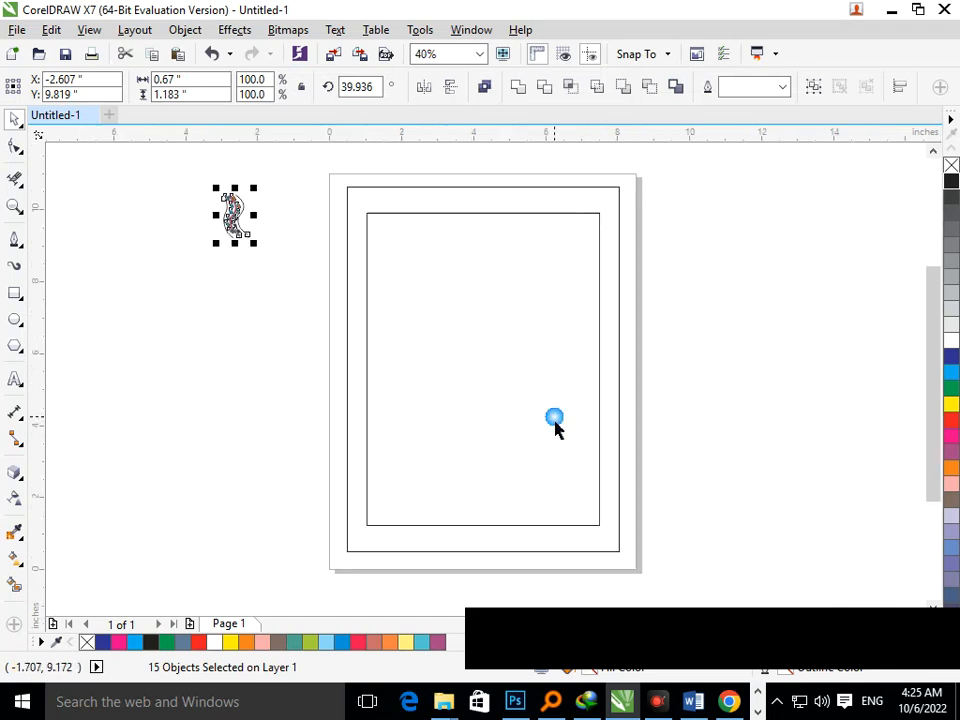
# Move the vine design into the top-left corner of the border and reposition the inner rectangle.
pyautogui.moveTo(256, 238); pyautogui.dragTo(375, 238)
pyautogui.scroll(4, 320, 220)
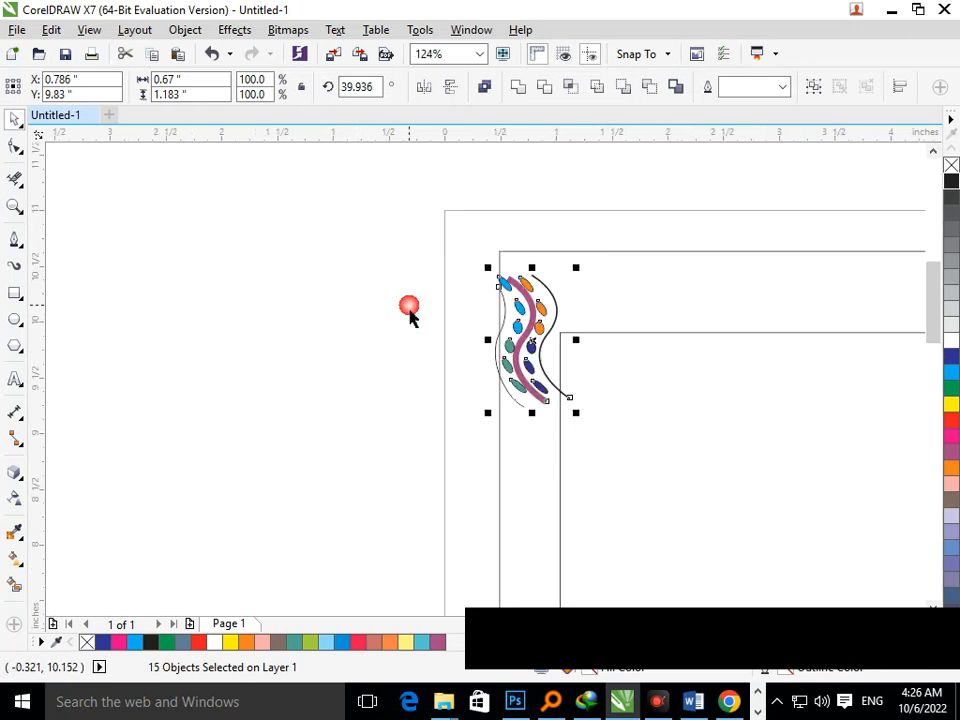
pyautogui.moveTo(502, 460); pyautogui.dragTo(497, 456)
pyautogui.moveTo(560, 474); pyautogui.dragTo(619, 467)
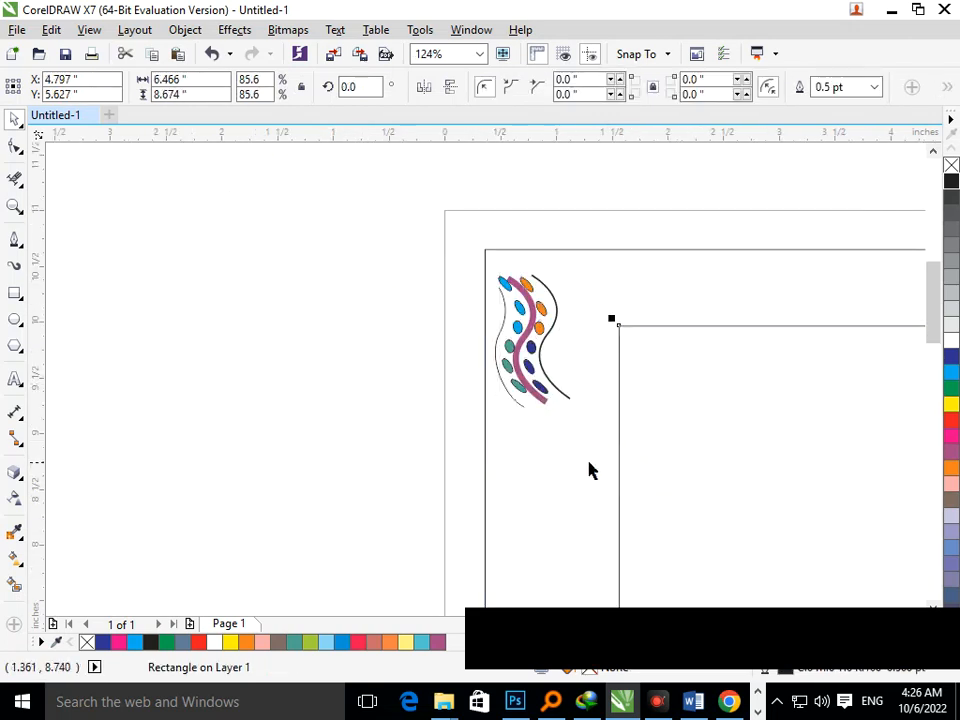
pyautogui.rightClick(632, 390)
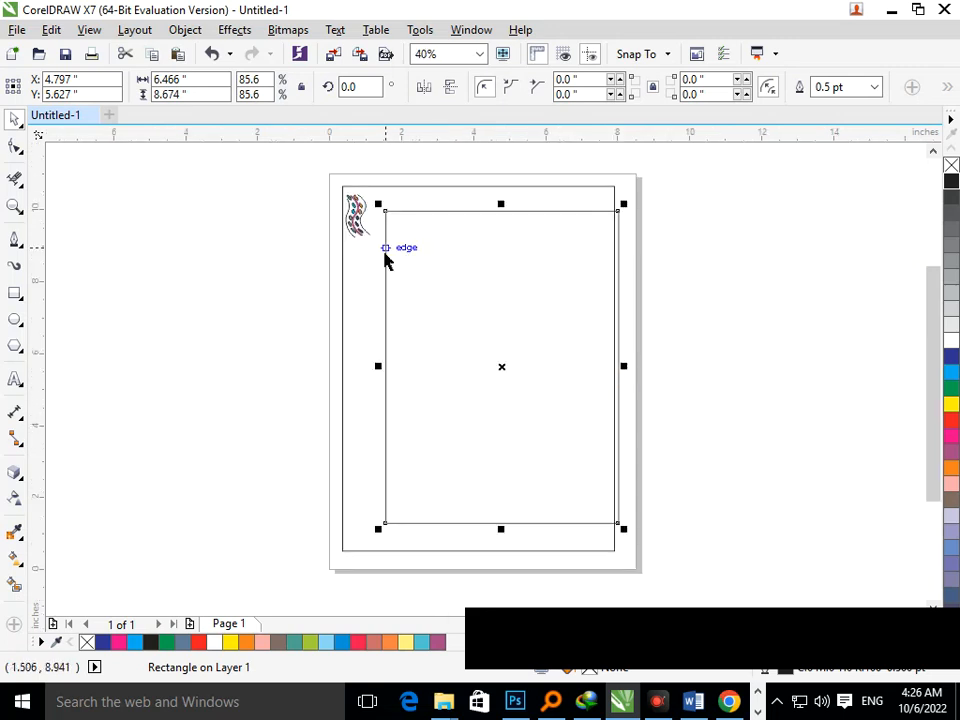
# Select the vine design and nudge it up and left to sit snugly in the border's corner.
pyautogui.click(337, 190)
pyautogui.moveTo(333, 168); pyautogui.dragTo(516, 510)
pyautogui.press('Up')
pyautogui.press('Up')
pyautogui.press('Up')
pyautogui.press('Up')
pyautogui.press('Up')
pyautogui.press('Up')
pyautogui.press('Up')
pyautogui.press('Up')
pyautogui.press('Up')
pyautogui.press('Up')
pyautogui.press('Up')
pyautogui.press('Up')
pyautogui.press('Up')
pyautogui.press('Up')
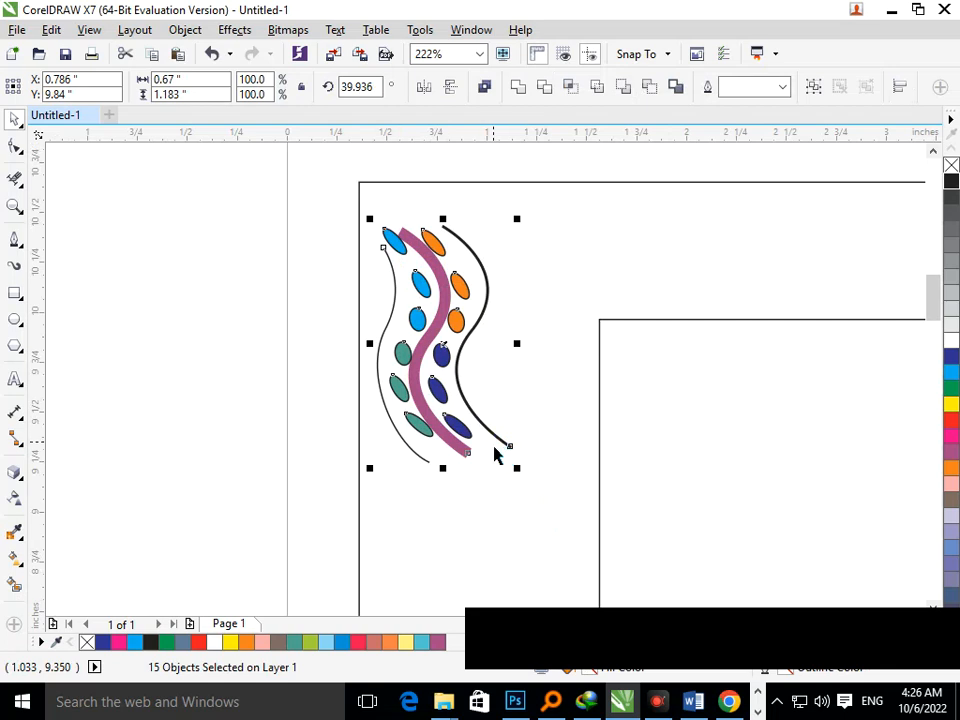
pyautogui.press('Down')
pyautogui.press('Left')
pyautogui.press('Left')
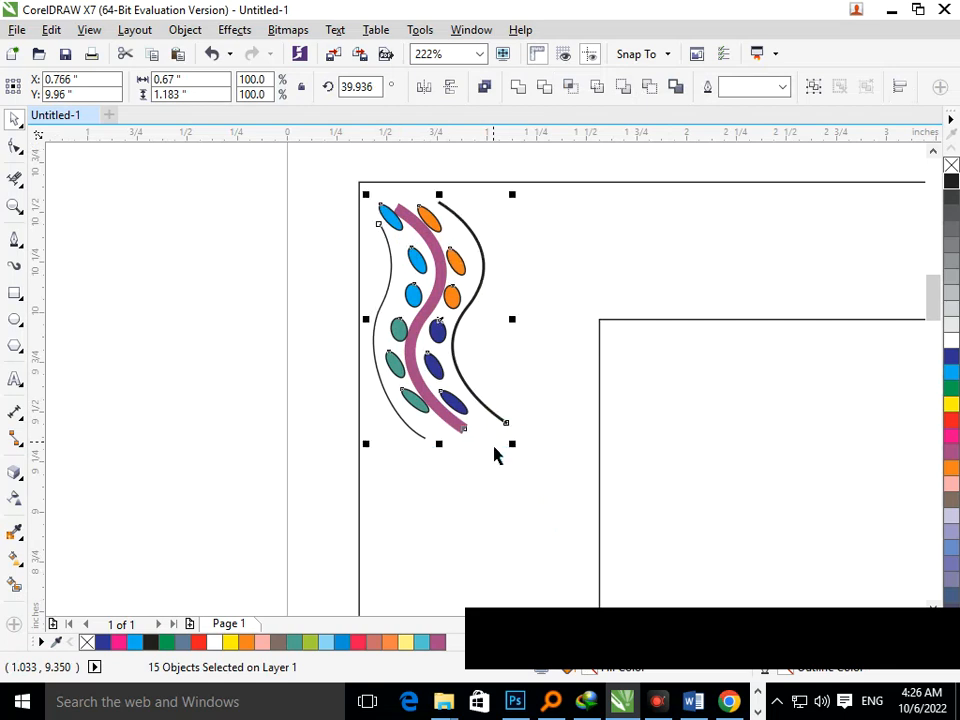
pyautogui.press('Up')
pyautogui.press('Up')
pyautogui.press('Left')
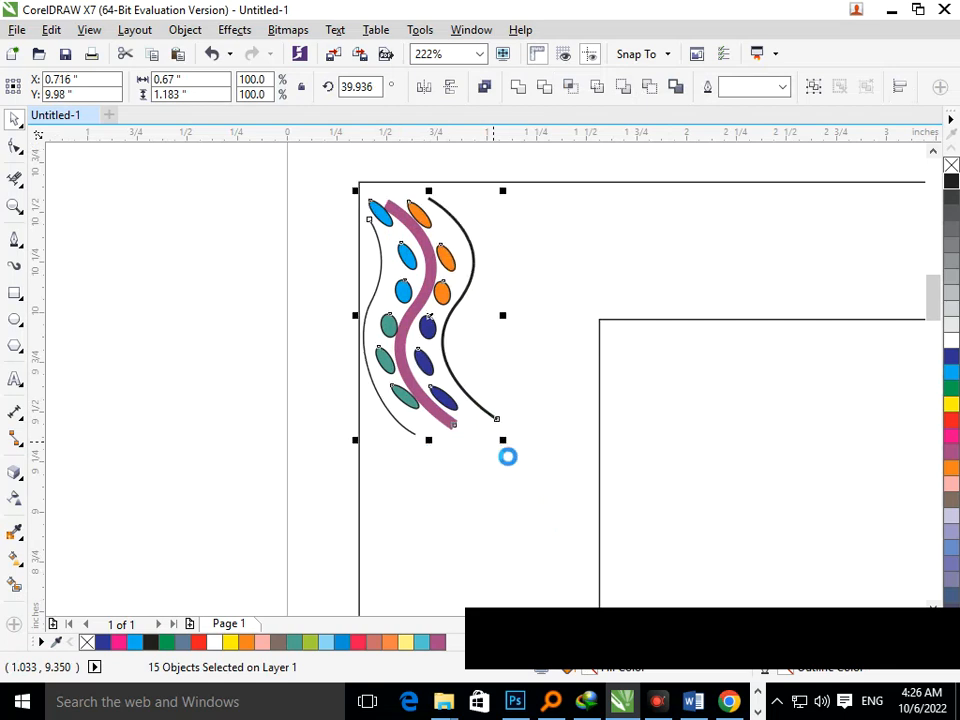
# Duplicate the vine design directly below itself and mirror the copy vertically.
pyautogui.press('Left')
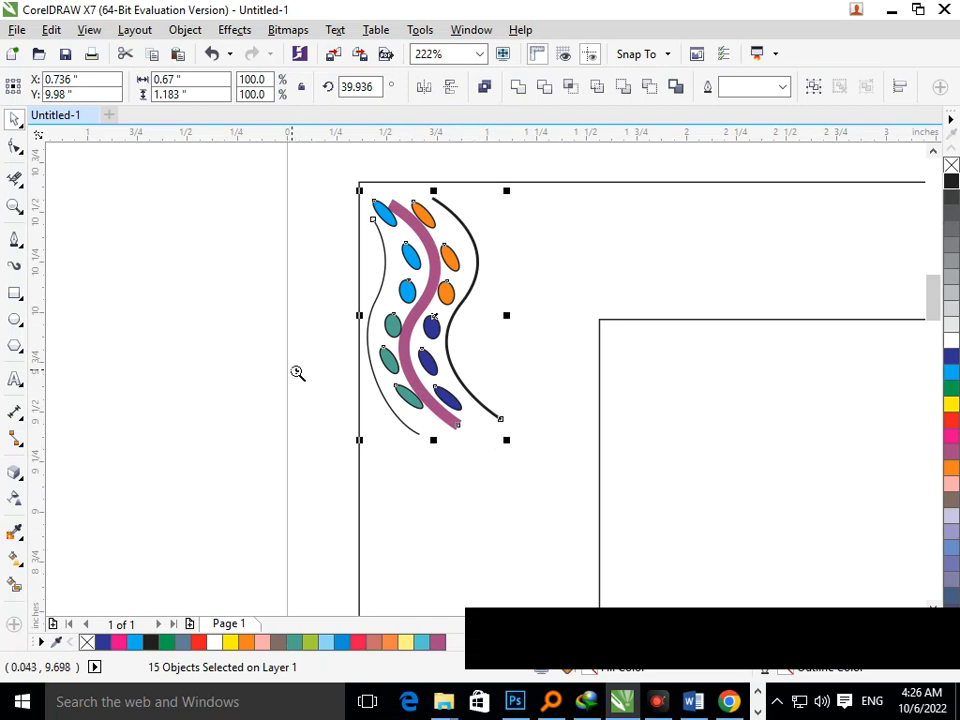
pyautogui.rightClick(382, 439)
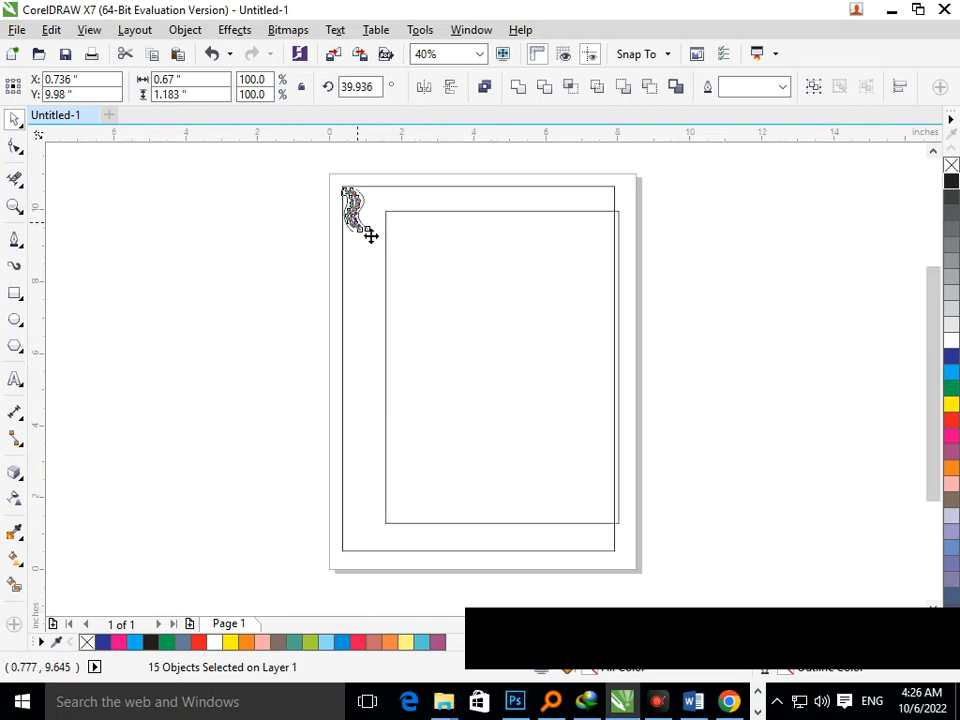
pyautogui.moveTo(370, 235); pyautogui.dragTo(370, 279)
pyautogui.click(450, 90)
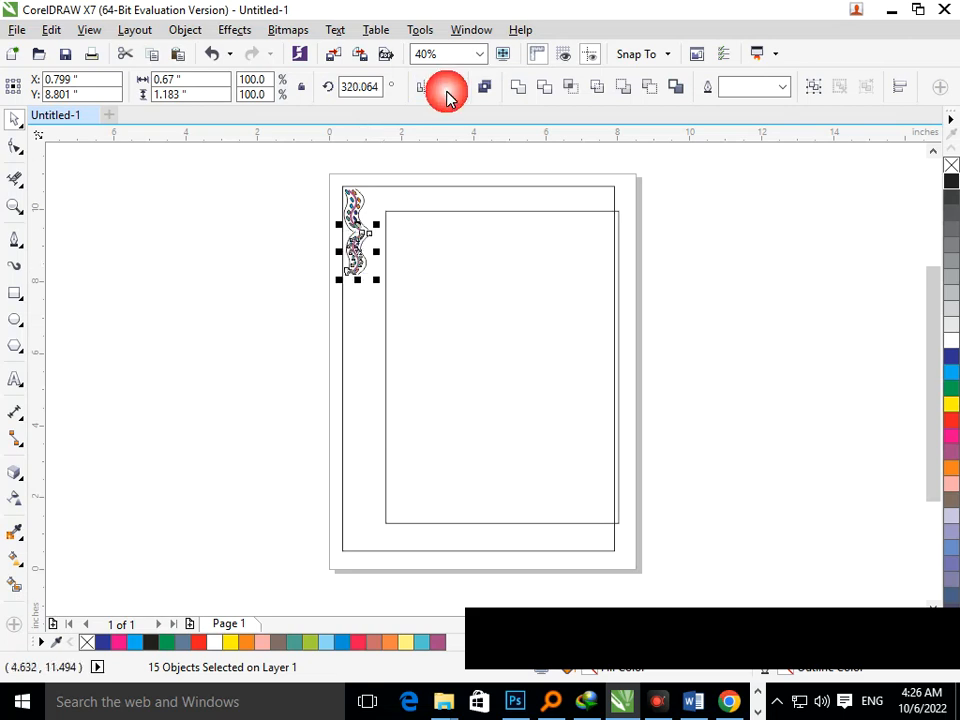
# Select the mirrored vine copy and nudge it up and left to join the original vine.
pyautogui.click(314, 221)
pyautogui.scroll(2, 461, 408)
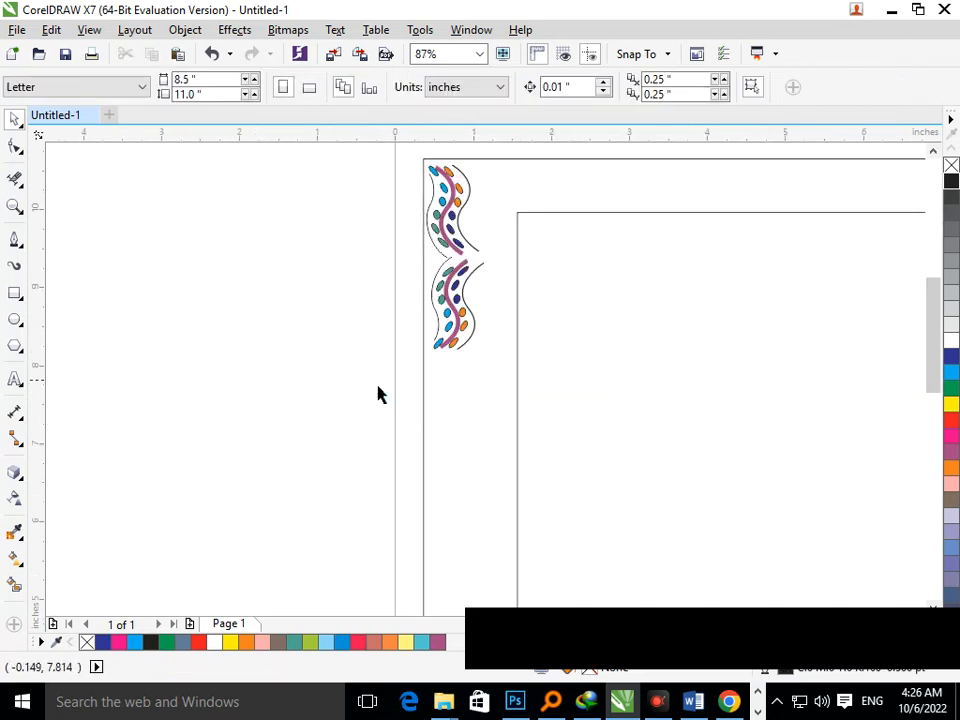
pyautogui.moveTo(418, 390); pyautogui.dragTo(508, 262)
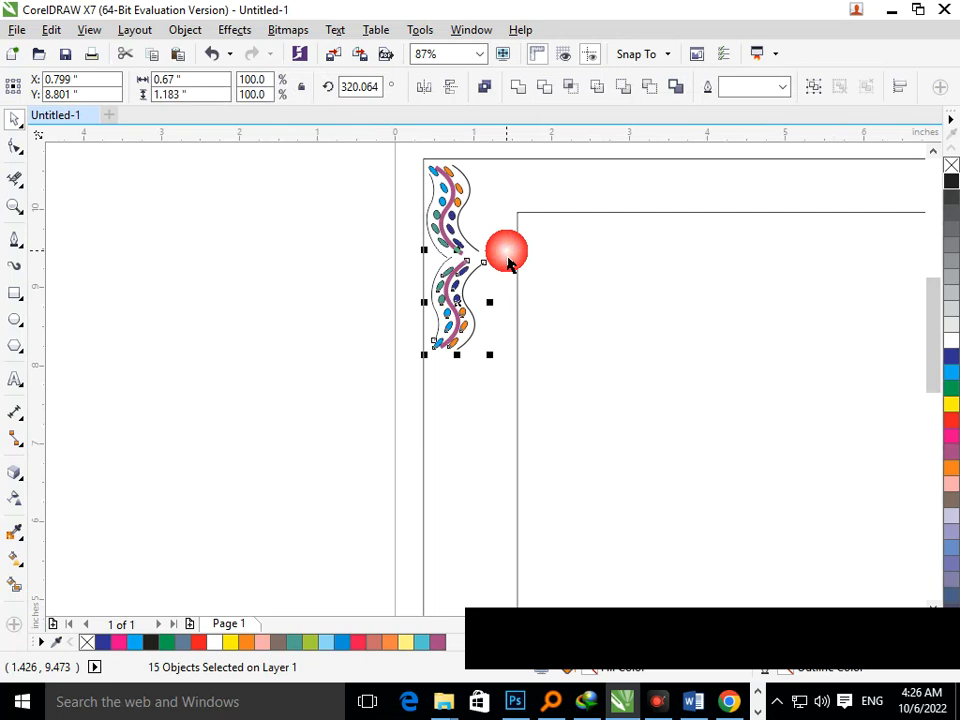
pyautogui.press('Up')
pyautogui.press('Up')
pyautogui.press('Up')
pyautogui.press('Left')
pyautogui.press('Left')
pyautogui.press('Left')
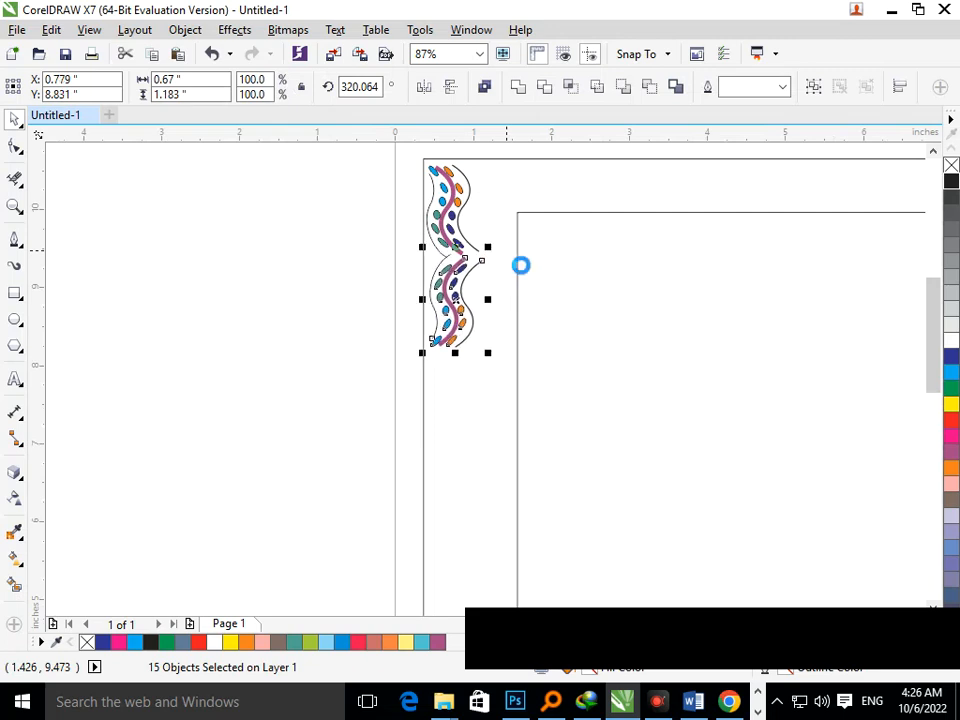
pyautogui.press('Up')
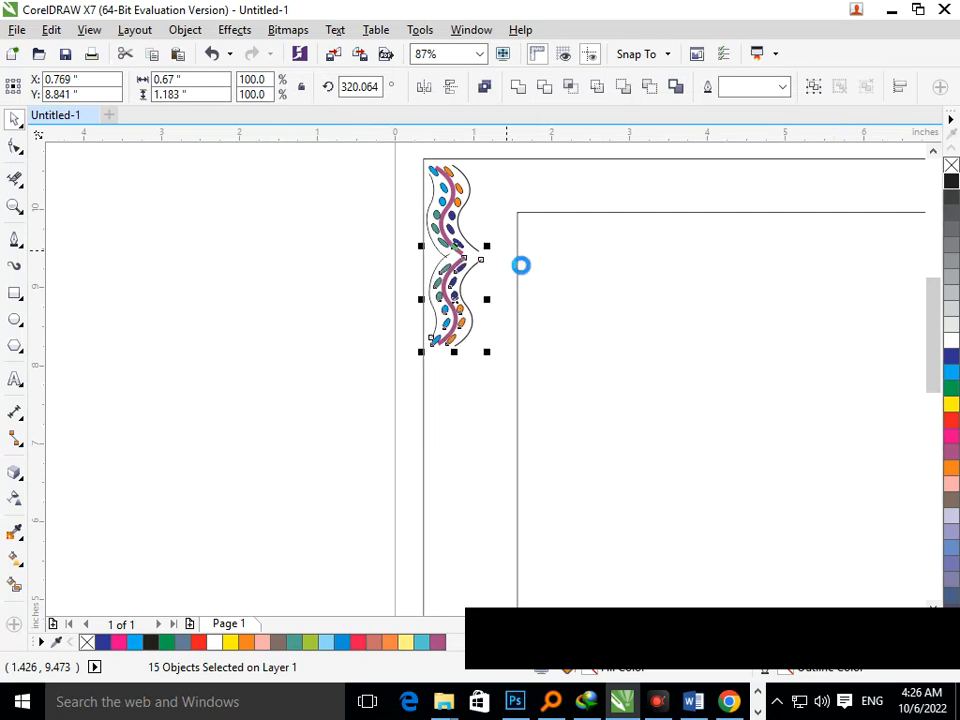
pyautogui.click(310, 430)
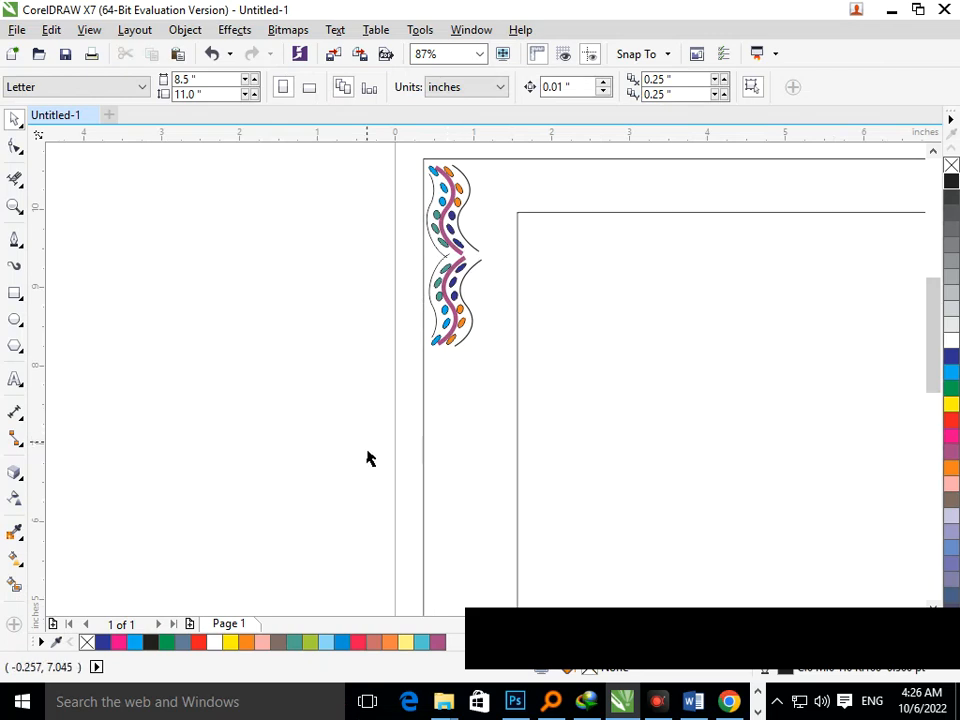
# Reselect the mirrored vine copy and nudge it down slightly.
pyautogui.moveTo(367, 448); pyautogui.dragTo(512, 253)
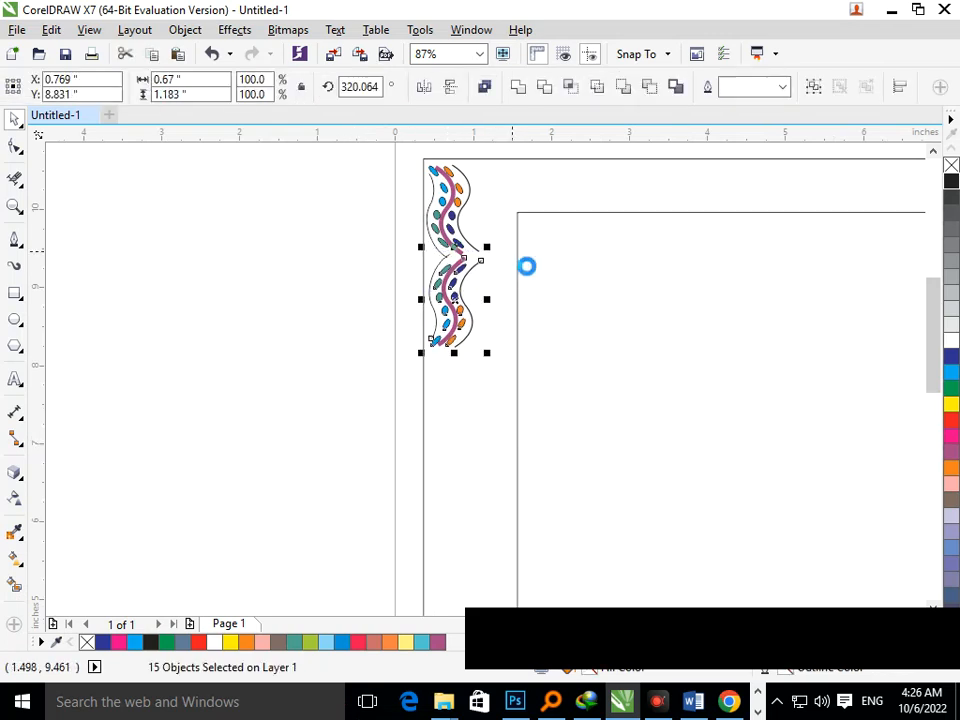
pyautogui.press('Down')
pyautogui.press('Down')
pyautogui.press('Down')
pyautogui.press('Down')
pyautogui.press('Down')
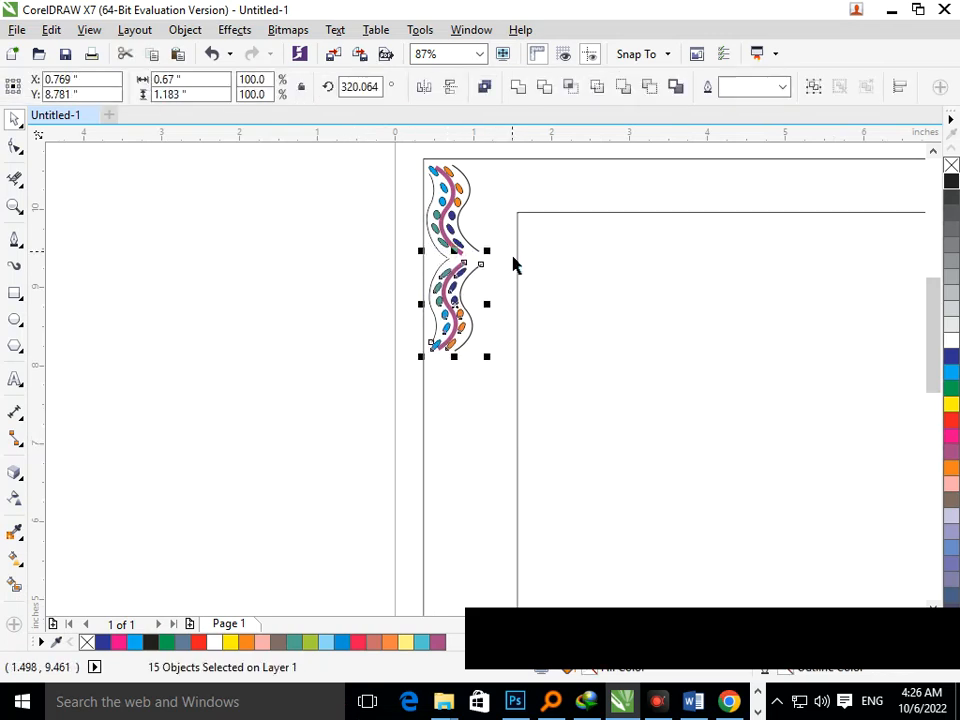
pyautogui.click(331, 397)
# Duplicate the pair of vines below to extend the chain down the left border.
pyautogui.hotkey('shift', 'F4')
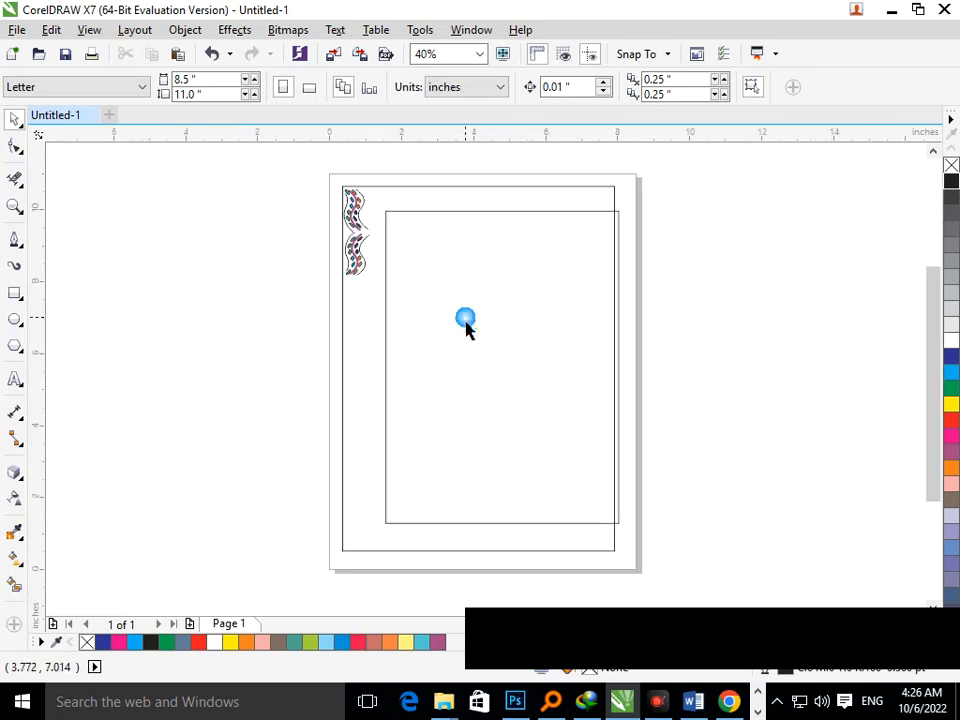
pyautogui.moveTo(327, 178); pyautogui.dragTo(366, 332)
pyautogui.click(324, 204)
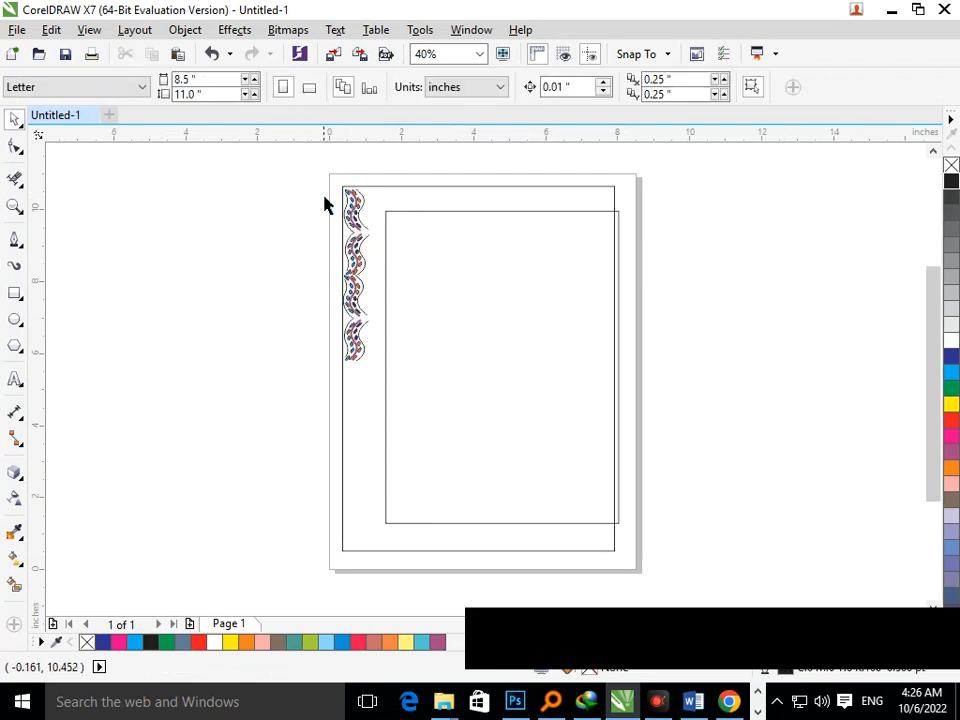
# Duplicate the four vines downward to fill the rest of the left border side.
pyautogui.moveTo(361, 216); pyautogui.dragTo(401, 387)
pyautogui.moveTo(360, 339); pyautogui.dragTo(370, 524)
pyautogui.click(296, 399)
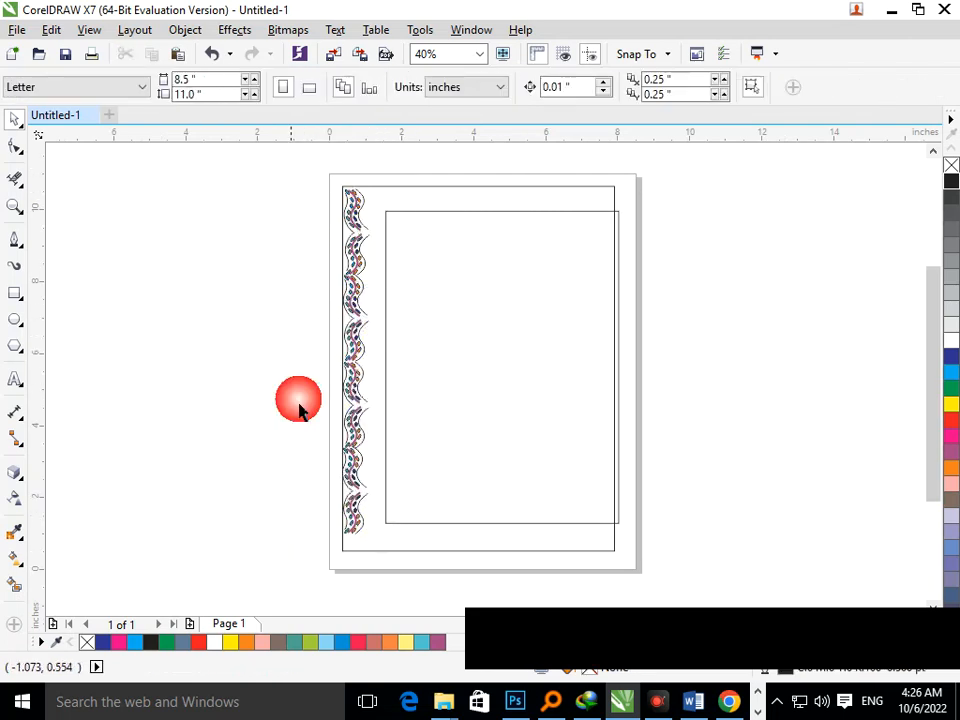
# Widen the outer border rectangle to the right to about 8.65 inches.
pyautogui.moveTo(313, 172); pyautogui.dragTo(396, 615)
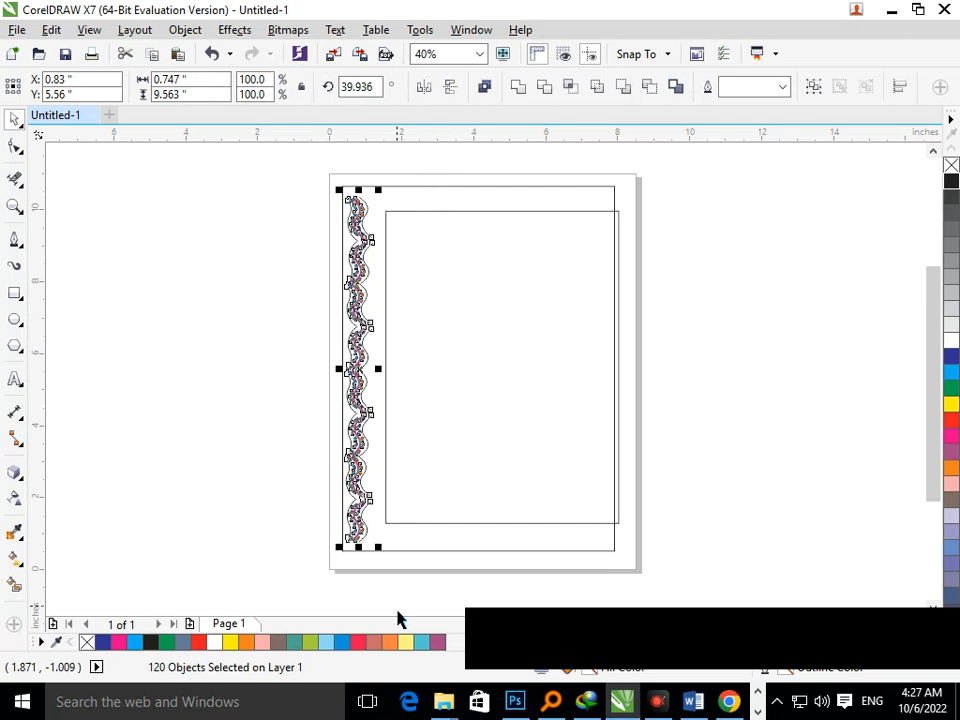
pyautogui.click(614, 539)
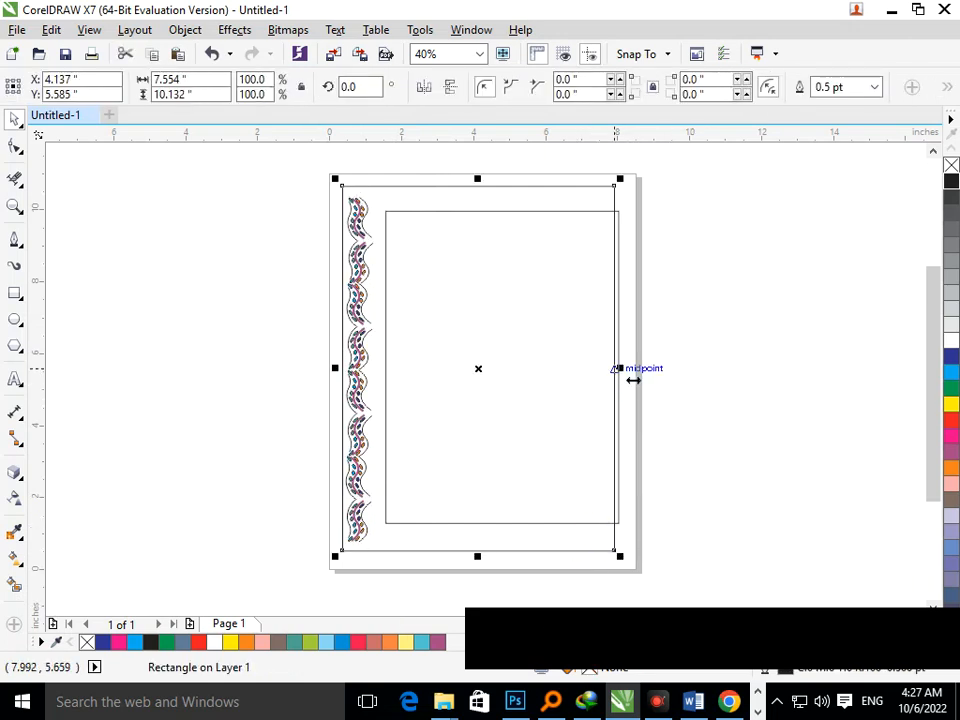
pyautogui.moveTo(633, 380); pyautogui.dragTo(672, 380)
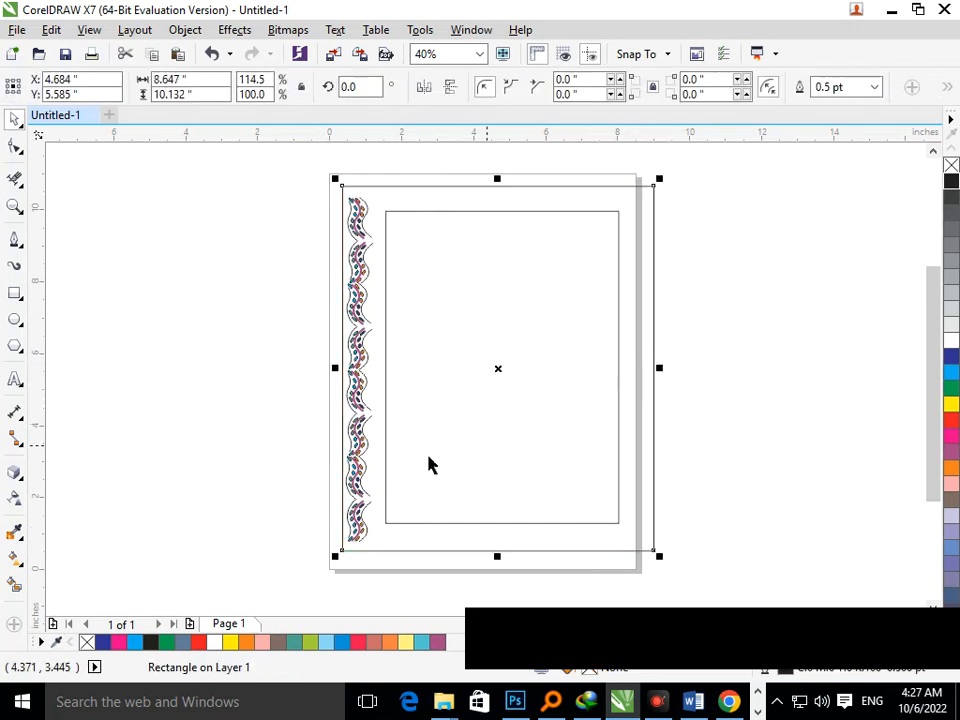
# Copy the left vine column to the right side of the border and mirror it horizontally.
pyautogui.click(306, 197)
pyautogui.moveTo(309, 188); pyautogui.dragTo(394, 594)
pyautogui.moveTo(369, 424); pyautogui.dragTo(650, 414)
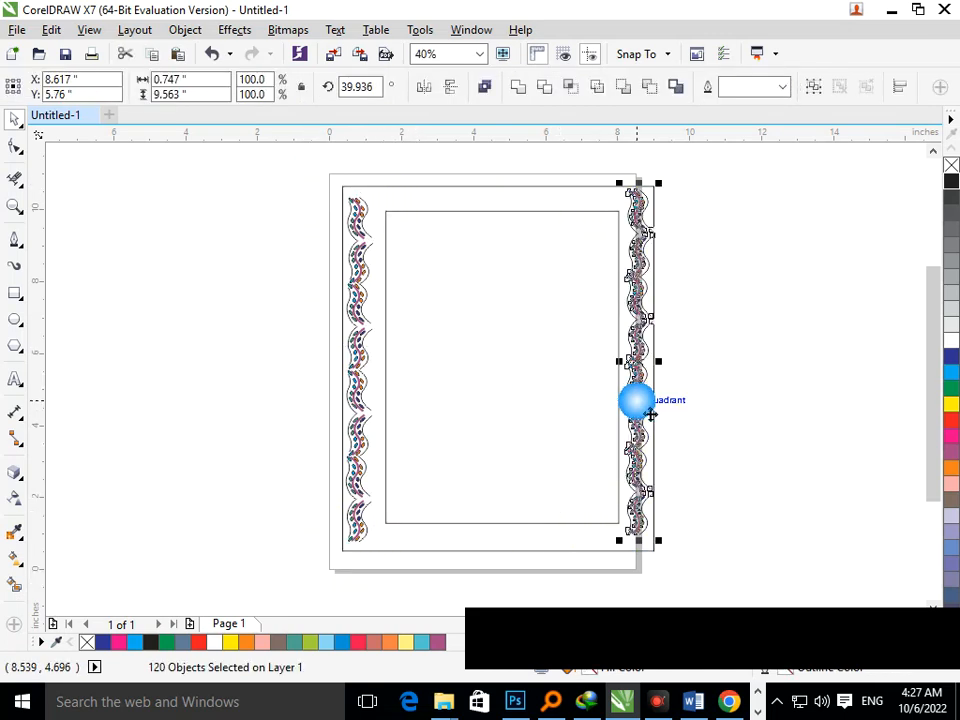
pyautogui.click(433, 88)
pyautogui.click(724, 417)
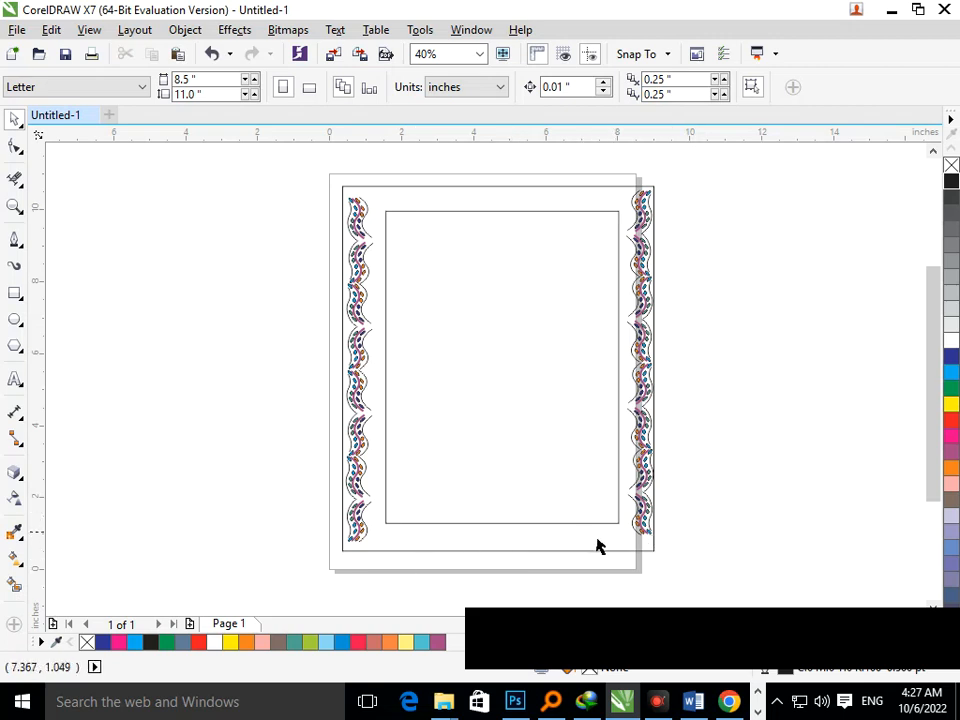
# Copy the right vine column and rotate the copy to run horizontally.
pyautogui.scroll(-3, 579, 459)
pyautogui.moveTo(603, 376); pyautogui.dragTo(700, 576)
pyautogui.moveTo(628, 491); pyautogui.dragTo(518, 518)
pyautogui.click(755, 478)
pyautogui.click(712, 414)
pyautogui.scroll(3, 658, 553)
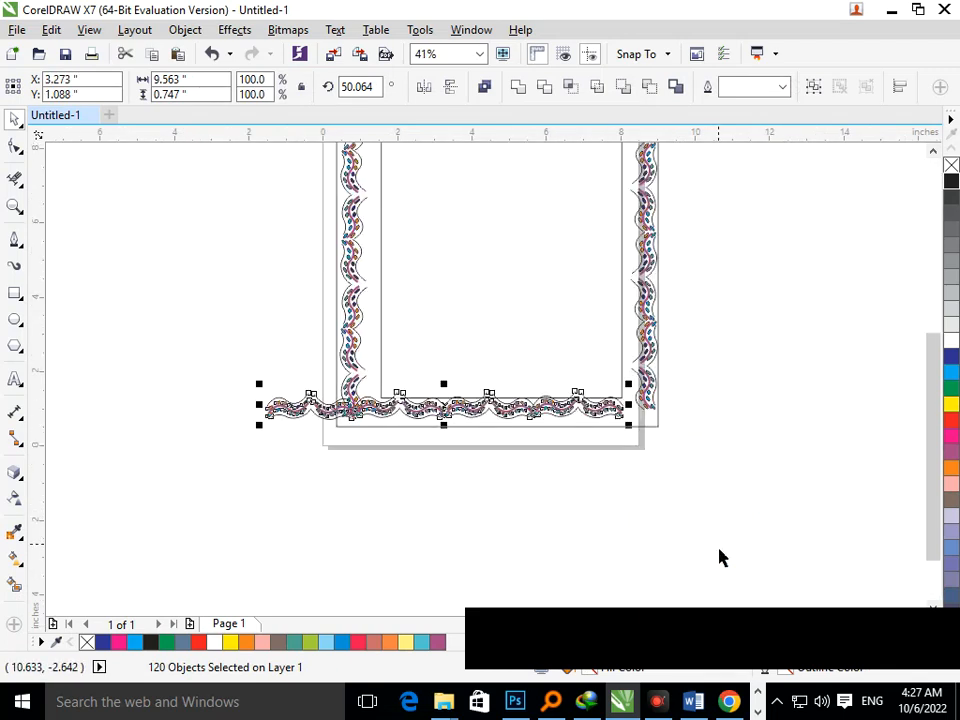
# Move the horizontal vine row into place along the bottom edge of the border.
pyautogui.moveTo(455, 421); pyautogui.dragTo(452, 542)
pyautogui.click(276, 484)
pyautogui.moveTo(247, 463); pyautogui.dragTo(373, 542)
pyautogui.moveTo(354, 470); pyautogui.dragTo(698, 578)
pyautogui.moveTo(598, 500); pyautogui.dragTo(603, 425)
pyautogui.click(596, 515)
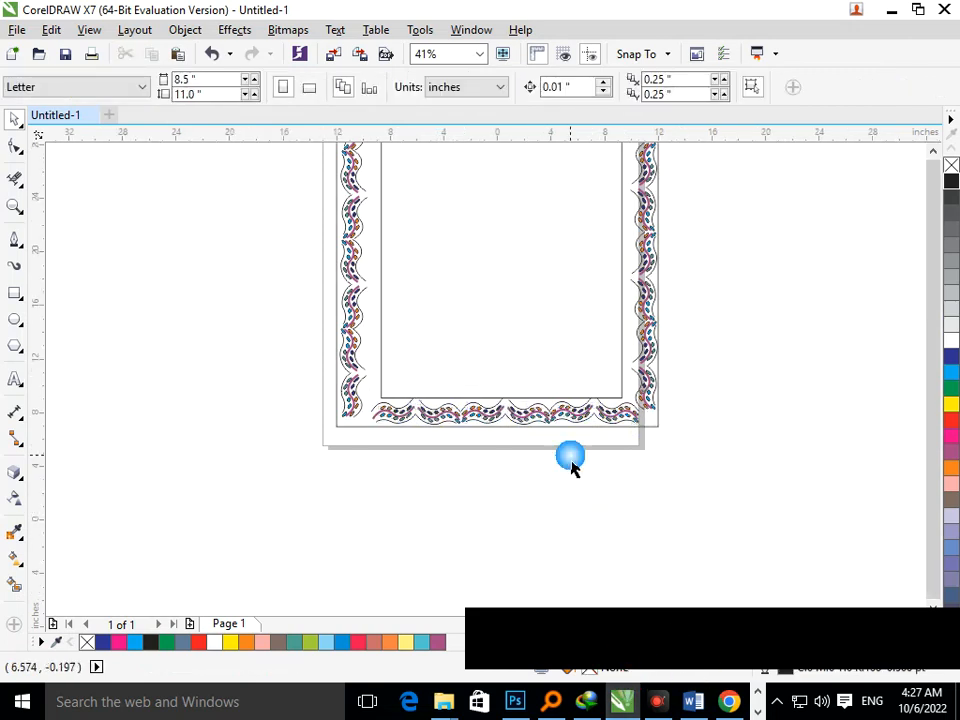
# Select the bottom vine row and group it.
pyautogui.scroll(-3, 572, 467)
pyautogui.scroll(5, 505, 487)
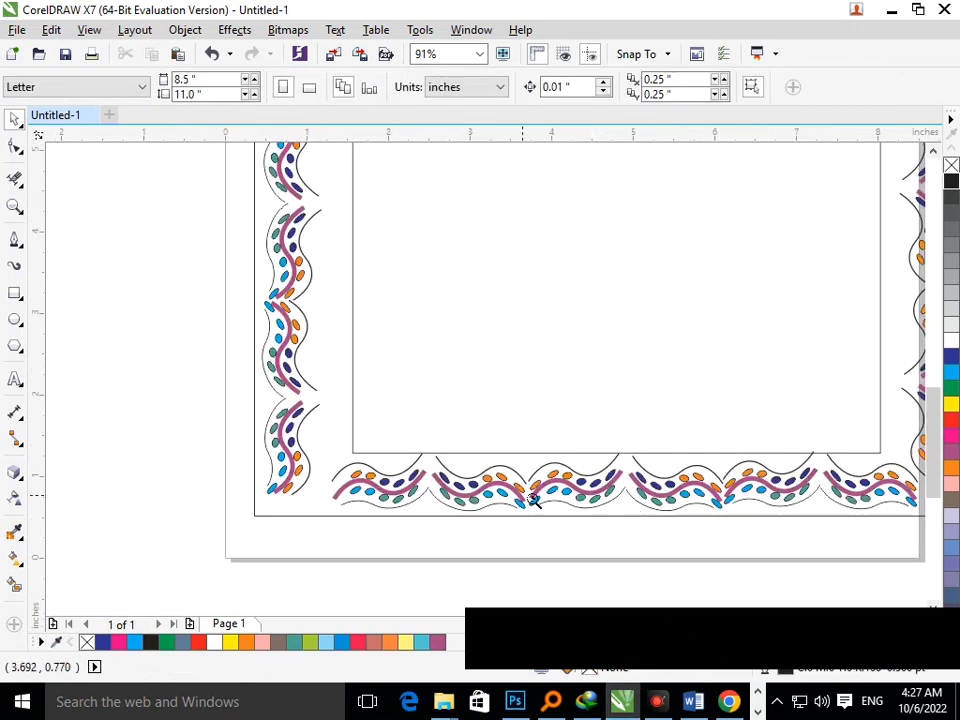
pyautogui.moveTo(532, 497); pyautogui.dragTo(597, 496)
pyautogui.scroll(-10, 537, 421)
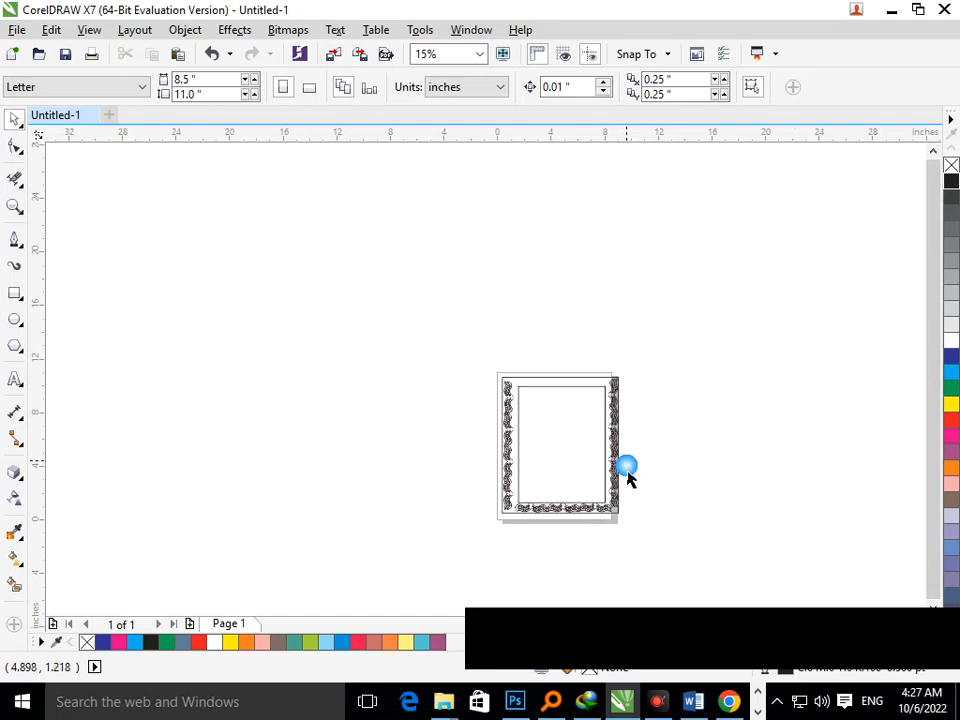
pyautogui.click(580, 525)
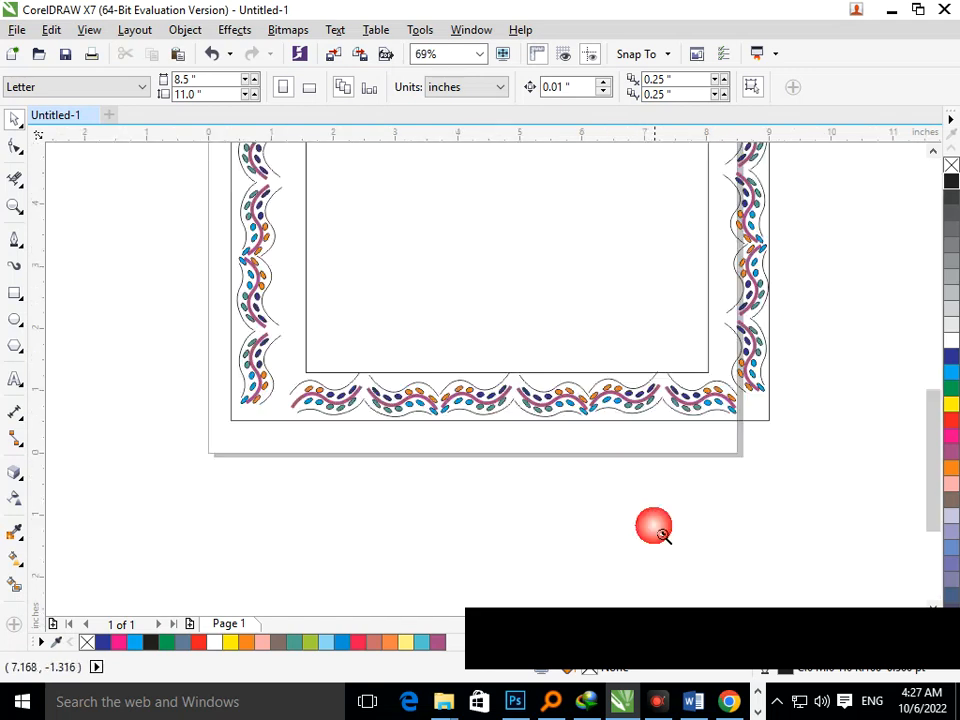
pyautogui.click(654, 439)
pyautogui.rightClick(583, 436)
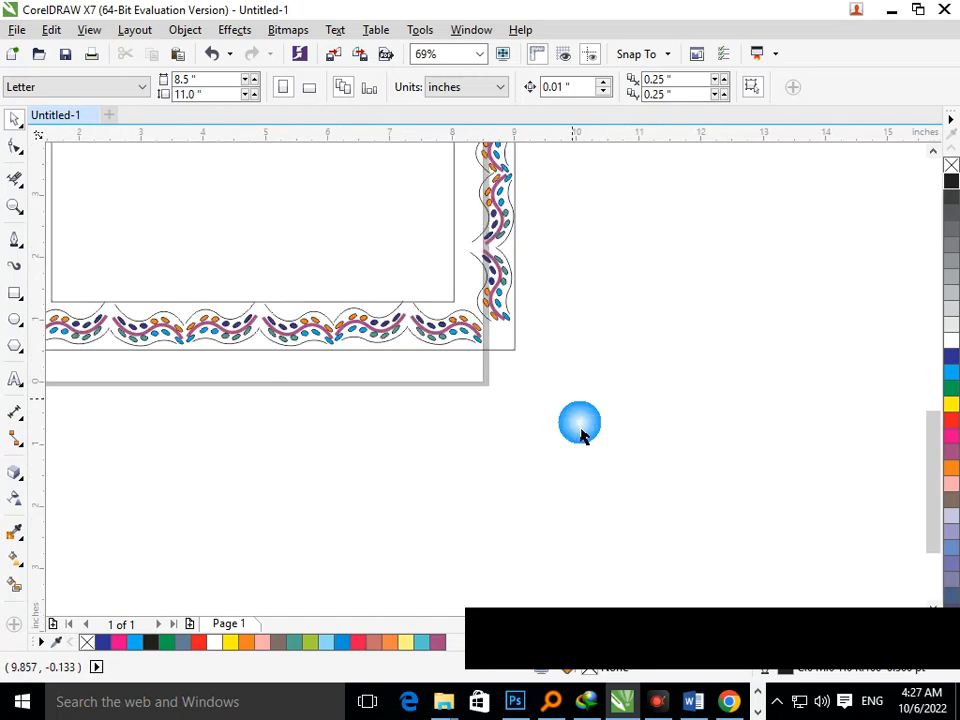
pyautogui.rightClick(508, 420)
pyautogui.moveTo(420, 345); pyautogui.dragTo(256, 348)
pyautogui.hotkey('ctrl', 'g')
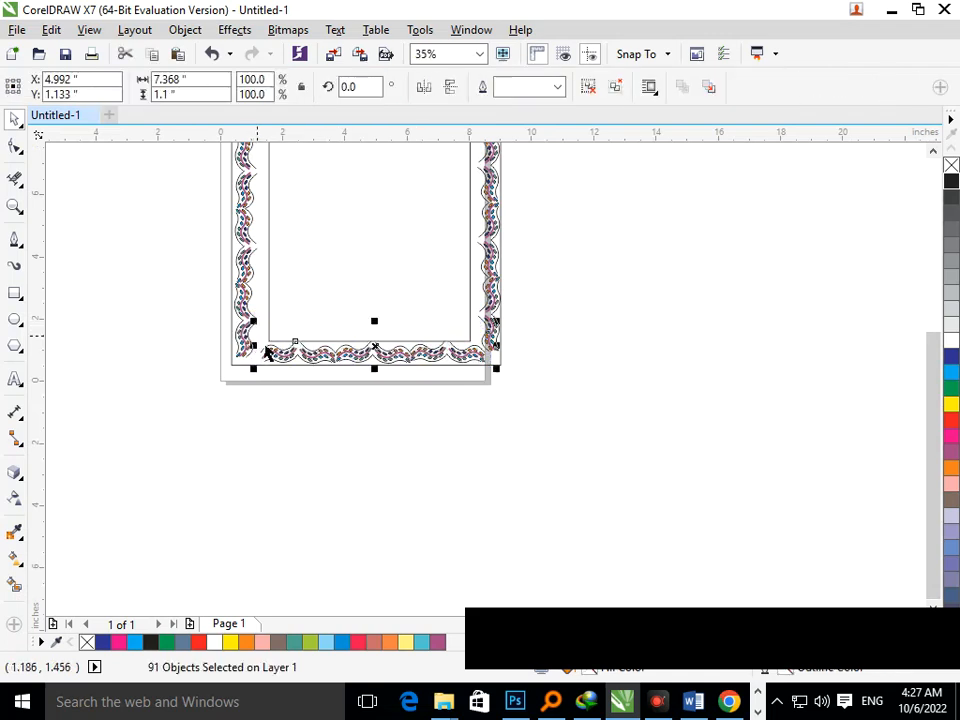
# Try moving the grouped vine row up to the top border and undo it twice.
pyautogui.moveTo(388, 371); pyautogui.dragTo(450, 230)
pyautogui.press('F3')
pyautogui.click(521, 274)
pyautogui.click(449, 248)
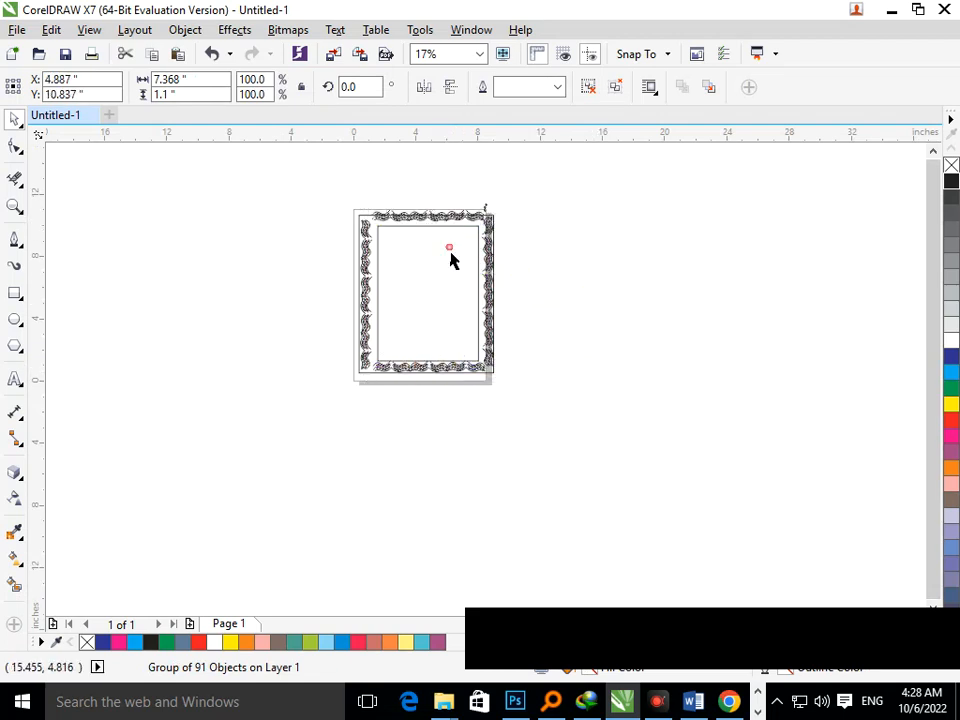
pyautogui.scroll(1, 455, 230)
pyautogui.click(674, 293)
pyautogui.hotkey('ctrl', 'z')
pyautogui.hotkey('ctrl', 'z')
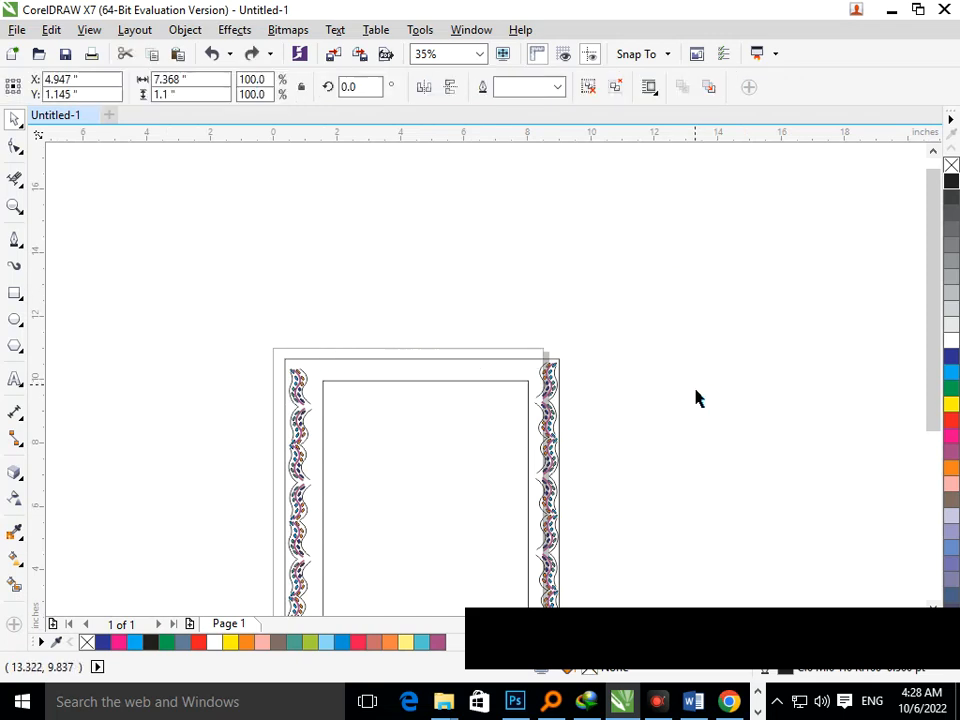
# Ungroup the vine row and delete the stray leaf shapes at its right end.
pyautogui.click(663, 389)
pyautogui.scroll(-1, 642, 547)
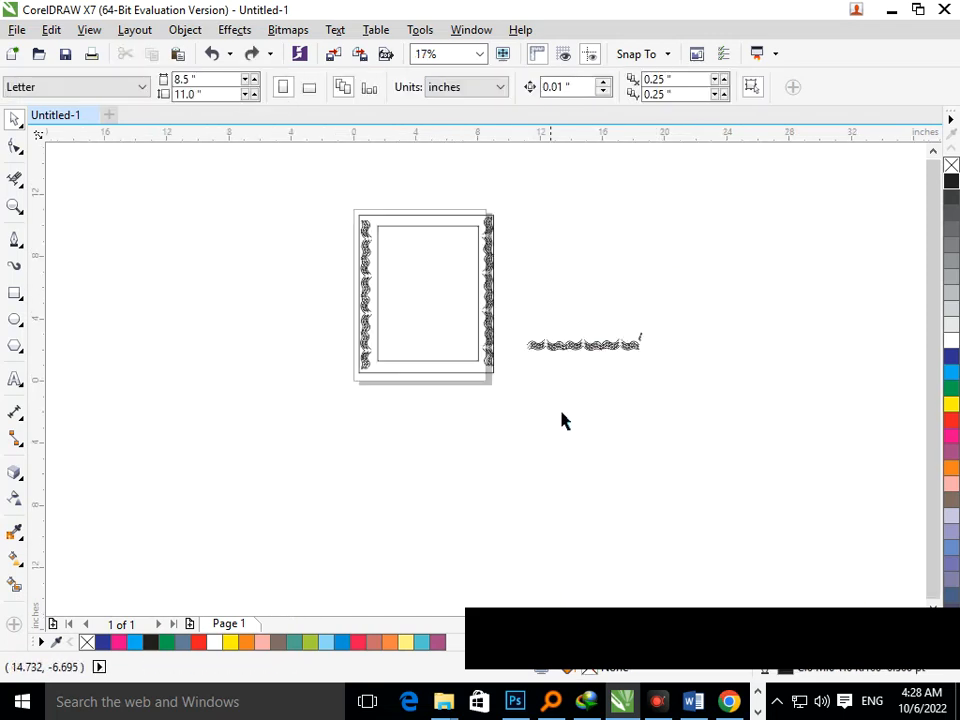
pyautogui.press('F2')
pyautogui.moveTo(523, 300); pyautogui.dragTo(671, 381)
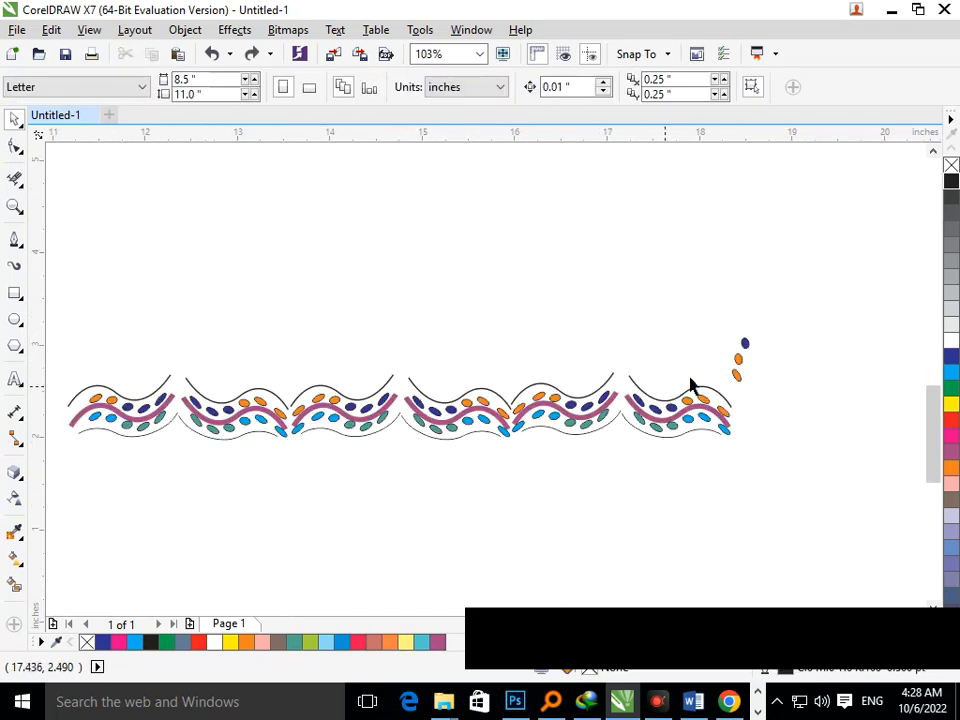
pyautogui.click(740, 382)
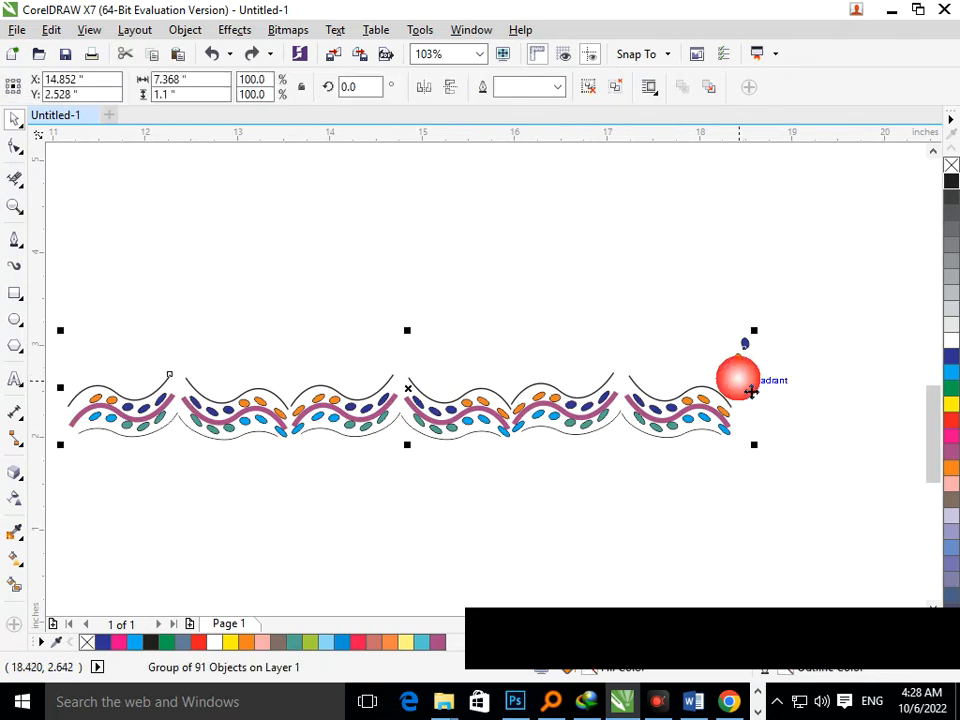
pyautogui.click(590, 97)
pyautogui.moveTo(703, 302); pyautogui.dragTo(769, 407)
pyautogui.press('Delete')
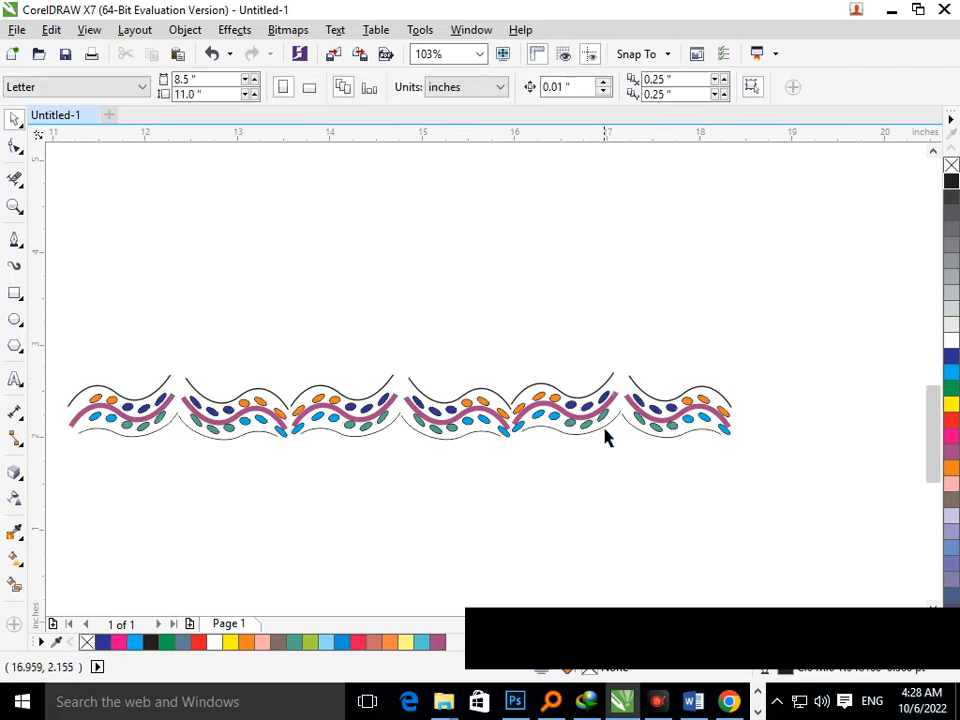
# Regroup the vine row and move it into the bottom of the border.
pyautogui.press('F3')
pyautogui.moveTo(519, 334); pyautogui.dragTo(752, 416)
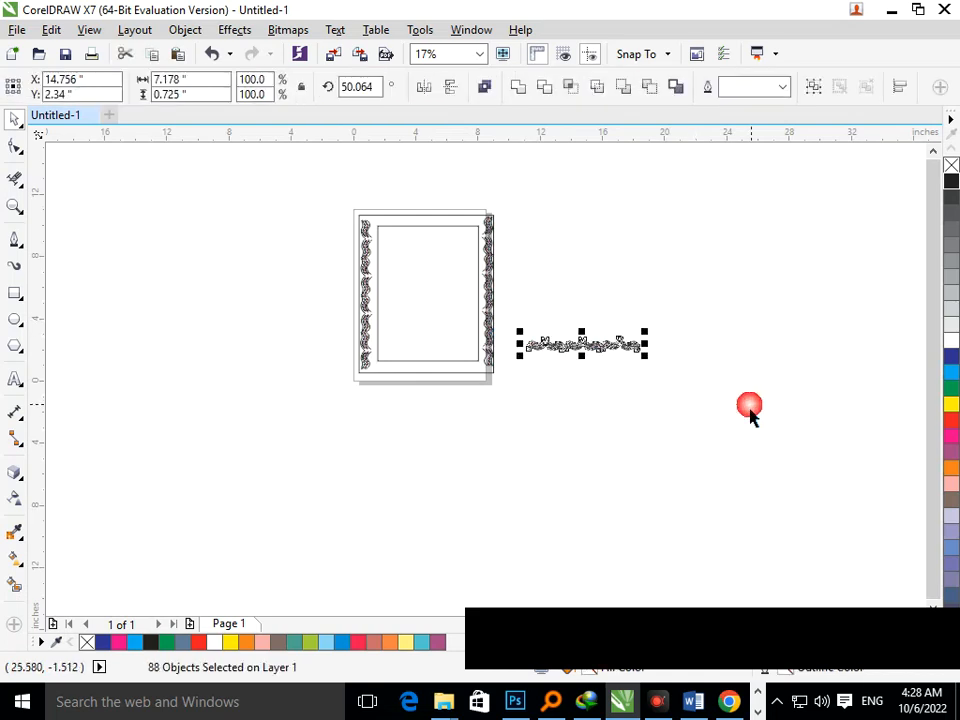
pyautogui.hotkey('ctrl', 'g')
pyautogui.moveTo(570, 362); pyautogui.dragTo(420, 386)
pyautogui.press('z')
pyautogui.moveTo(333, 314); pyautogui.dragTo(594, 440)
# Nudge the grouped vine row left and vertically to align it along the bottom border.
pyautogui.press('Up')
pyautogui.press('Up')
pyautogui.press('Up')
pyautogui.press('Up')
pyautogui.press('Up')
pyautogui.press('Up')
pyautogui.press('Up')
pyautogui.press('Up')
pyautogui.press('Up')
pyautogui.press('Up')
pyautogui.press('Up')
pyautogui.press('Up')
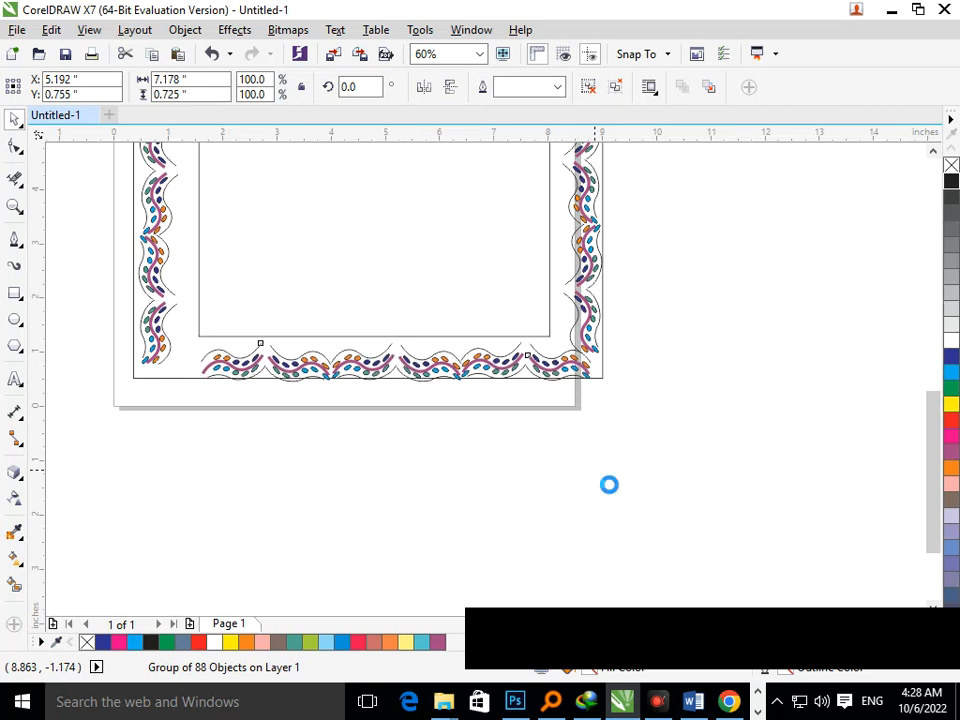
pyautogui.press('Left')
pyautogui.press('Left')
pyautogui.press('Left')
pyautogui.press('Left')
pyautogui.press('Left')
pyautogui.press('Left')
pyautogui.press('Left')
pyautogui.press('Left')
pyautogui.press('Left')
pyautogui.press('Left')
pyautogui.press('Left')
pyautogui.press('Left')
pyautogui.press('Left')
pyautogui.press('Left')
pyautogui.press('Left')
pyautogui.press('Left')
pyautogui.press('Left')
pyautogui.press('Left')
pyautogui.press('Left')
pyautogui.press('Left')
pyautogui.press('Left')
pyautogui.press('Down')
pyautogui.press('Down')
pyautogui.press('Down')
pyautogui.press('Down')
pyautogui.press('Down')
pyautogui.press('Down')
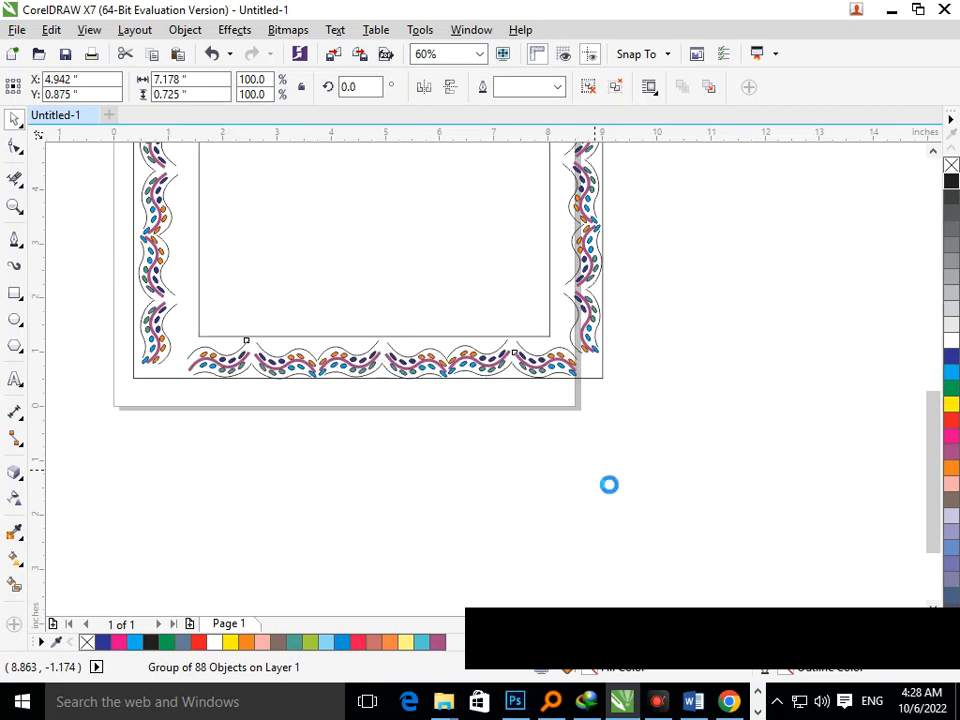
pyautogui.press('Left')
pyautogui.press('Left')
pyautogui.press('Down')
pyautogui.press('Down')
pyautogui.press('Down')
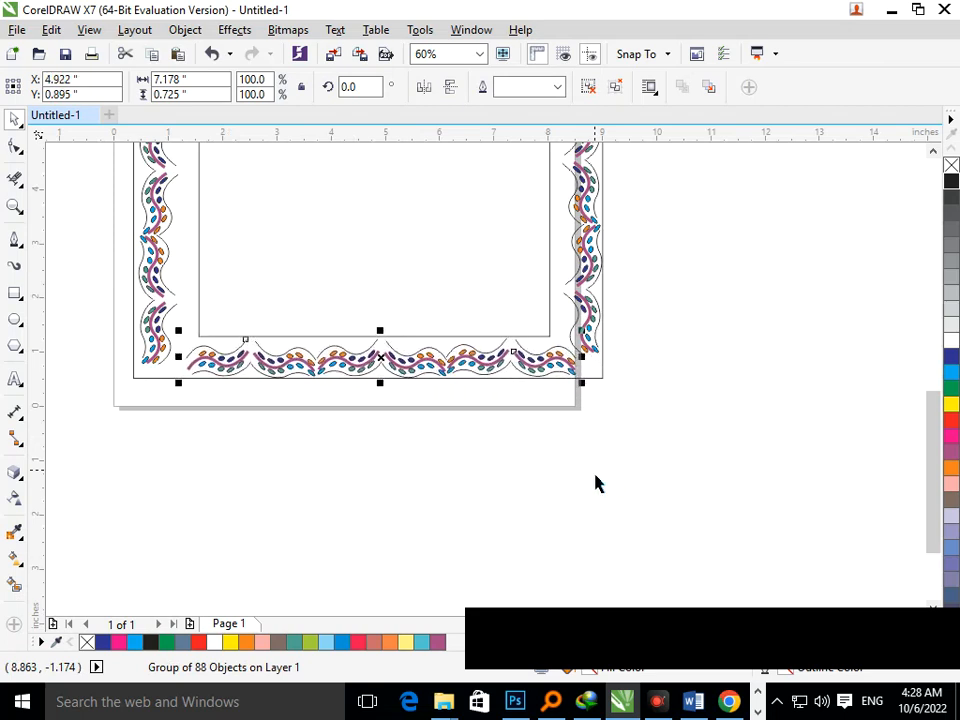
# Nudge the bottom vine row left once more, then drag a copy of it up to the top border.
pyautogui.press('Left')
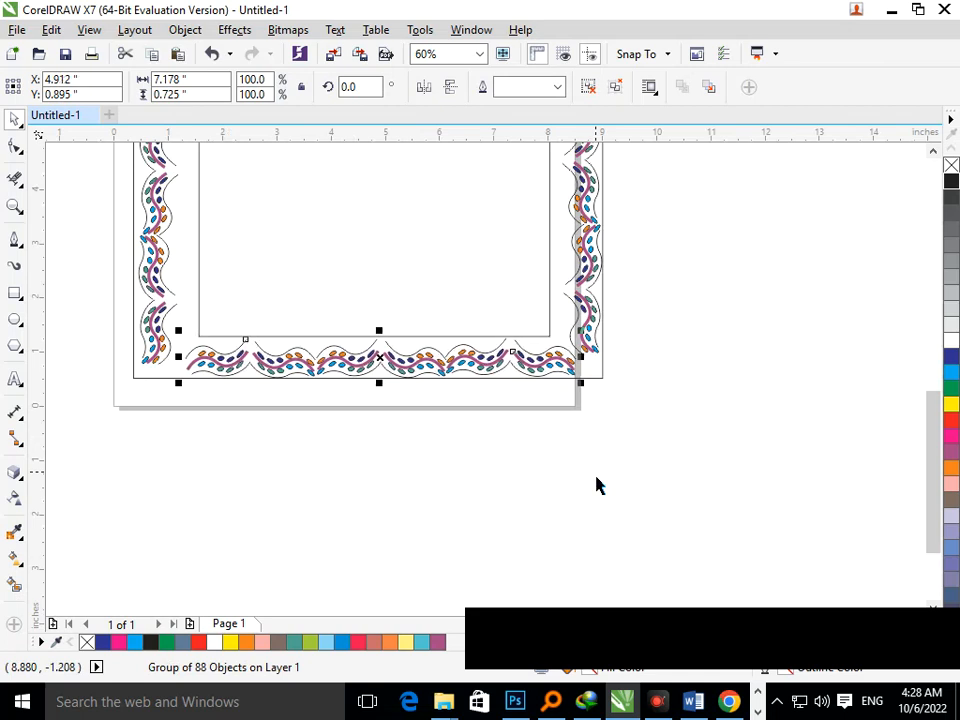
pyautogui.click(614, 594)
pyautogui.moveTo(413, 321); pyautogui.dragTo(500, 388)
pyautogui.scroll(-3, 535, 400)
pyautogui.moveTo(427, 372); pyautogui.dragTo(420, 229)
pyautogui.rightClick(420, 229)
pyautogui.press('F2')
pyautogui.moveTo(264, 166); pyautogui.dragTo(638, 348)
# Nudge the copied vine row up and right to align it along the top border.
pyautogui.press('Up')
pyautogui.press('Up')
pyautogui.press('Up')
pyautogui.press('Up')
pyautogui.press('Up')
pyautogui.press('Up')
pyautogui.press('Up')
pyautogui.press('Up')
pyautogui.press('Up')
pyautogui.press('Up')
pyautogui.press('Up')
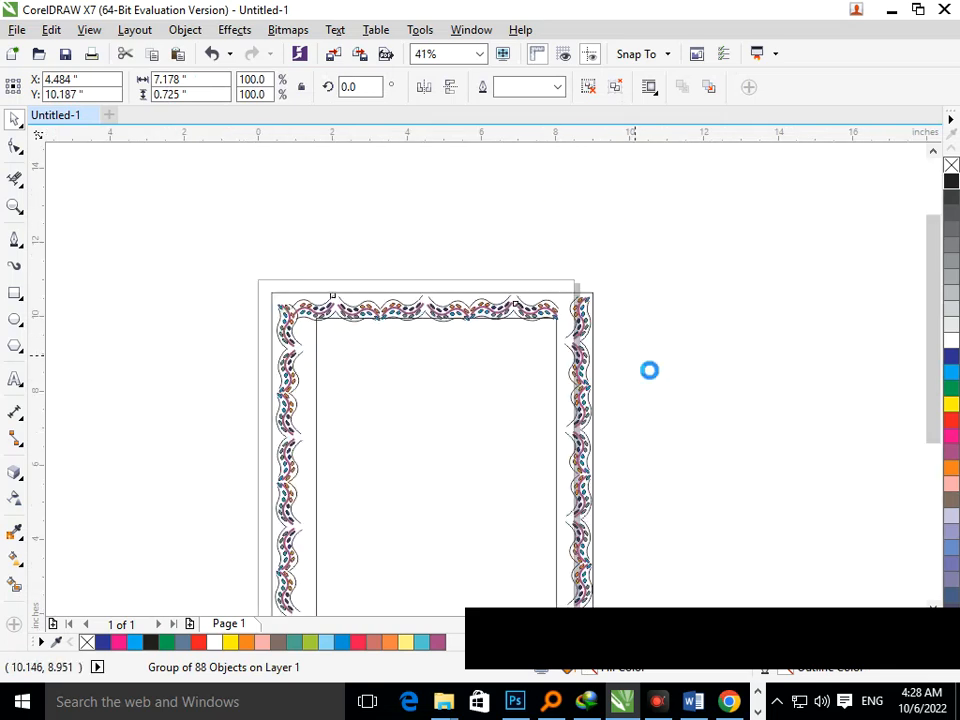
pyautogui.press('Up')
pyautogui.press('Up')
pyautogui.press('Up')
pyautogui.press('Up')
pyautogui.press('Up')
pyautogui.press('Up')
pyautogui.press('Up')
pyautogui.press('Up')
pyautogui.press('Up')
pyautogui.press('Right')
pyautogui.press('Right')
pyautogui.press('Right')
pyautogui.press('Right')
pyautogui.press('Right')
pyautogui.press('Right')
pyautogui.press('Right')
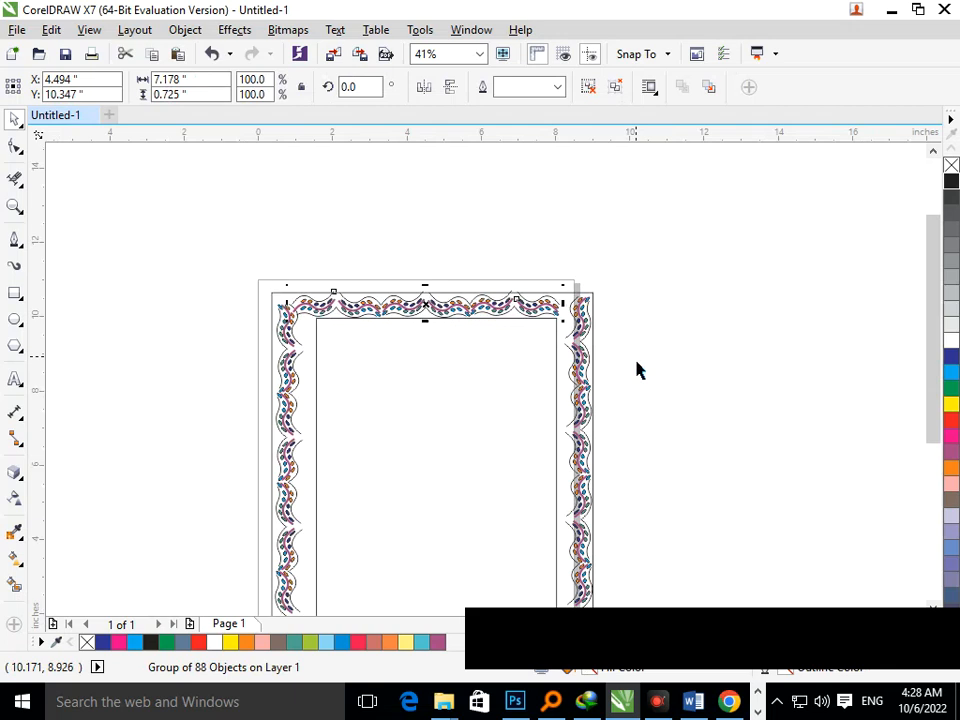
pyautogui.press('Right')
pyautogui.press('Right')
pyautogui.press('Right')
pyautogui.press('Right')
pyautogui.press('Right')
pyautogui.press('Right')
pyautogui.press('Right')
pyautogui.press('Right')
pyautogui.press('Right')
pyautogui.press('Right')
pyautogui.press('Right')
pyautogui.press('Right')
pyautogui.press('Right')
pyautogui.press('Right')
pyautogui.press('Right')
pyautogui.press('Right')
pyautogui.press('Right')
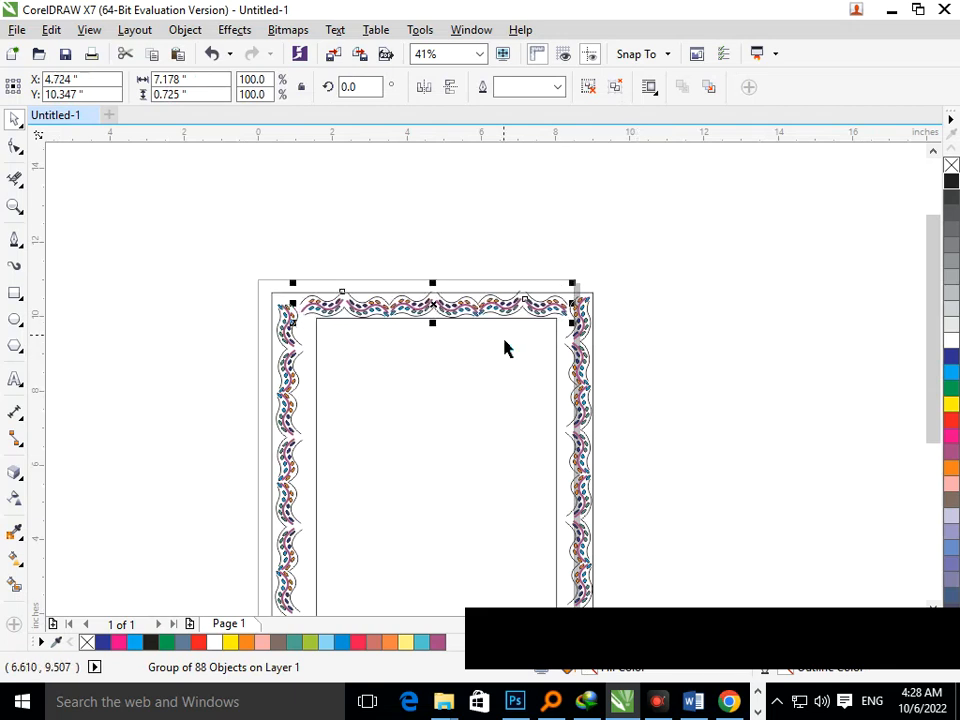
# Stretch the inner rectangle's left side outward to meet the left vine column.
pyautogui.click(632, 427)
pyautogui.moveTo(466, 385); pyautogui.dragTo(534, 444)
pyautogui.press('F3')
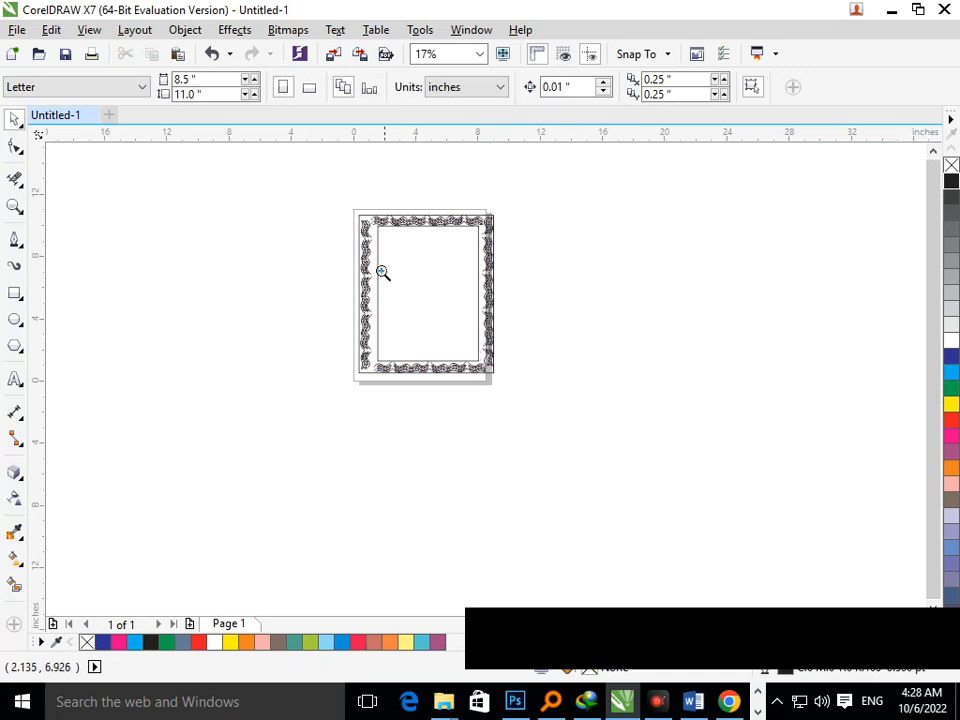
pyautogui.moveTo(341, 204); pyautogui.dragTo(550, 398)
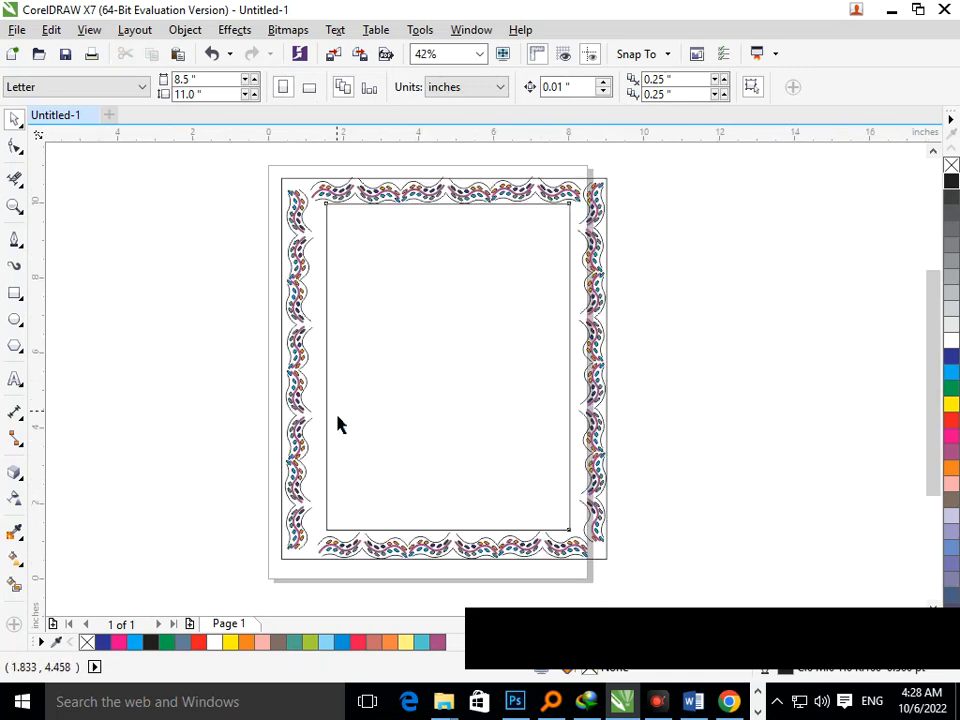
pyautogui.click(328, 376)
pyautogui.moveTo(336, 382); pyautogui.dragTo(311, 381)
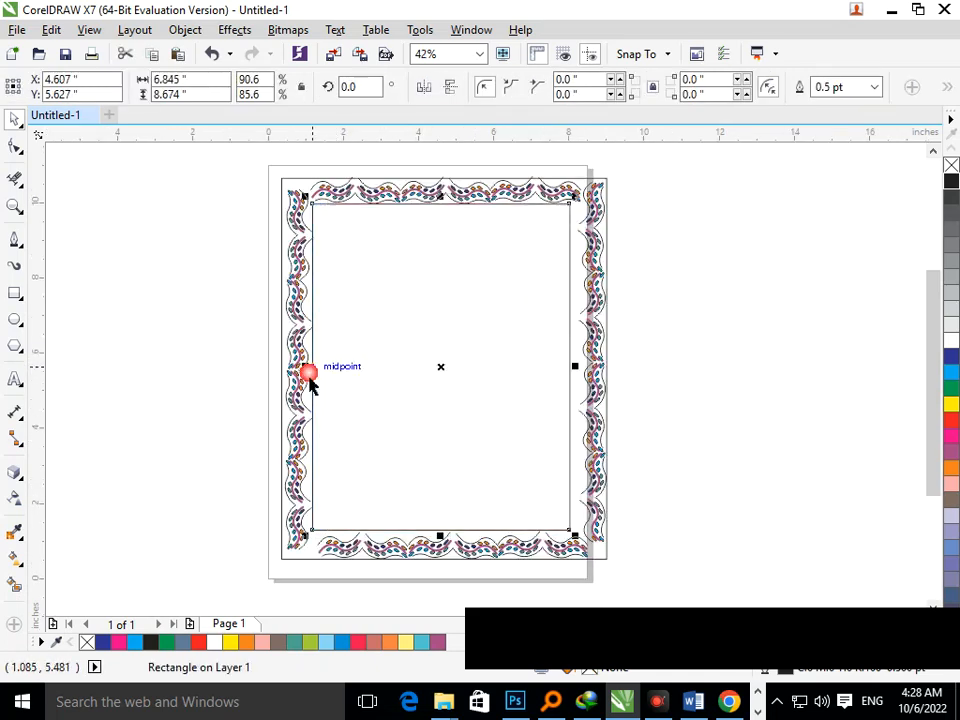
# Stretch the inner rectangle's right side outward to meet the right vine column.
pyautogui.click(669, 390)
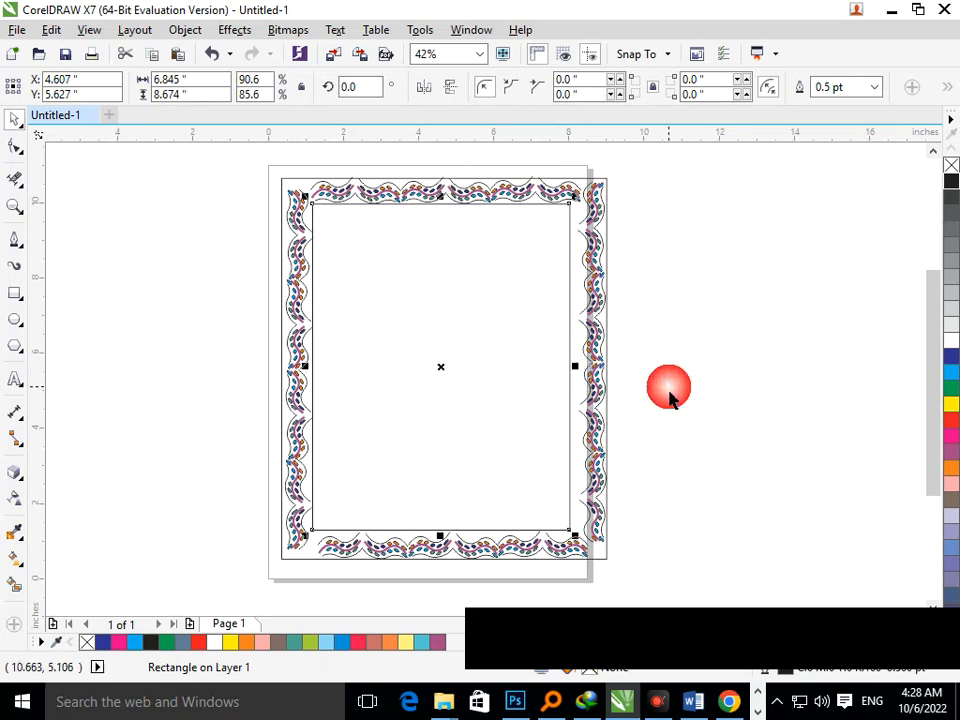
pyautogui.click(572, 383)
pyautogui.moveTo(586, 381)
pyautogui.mouseDown()
pyautogui.moveTo(576, 372)
pyautogui.moveTo(595, 383)
pyautogui.moveTo(586, 381)
pyautogui.mouseUp()
pyautogui.click(646, 463)
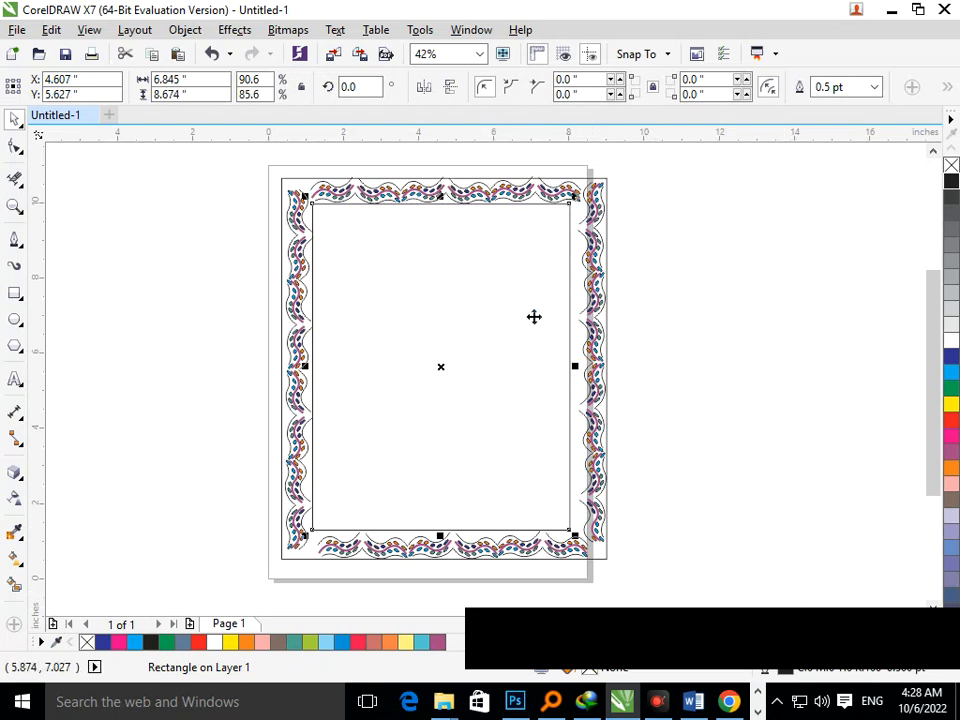
pyautogui.scroll(3, 700, 420)
pyautogui.moveTo(449, 337); pyautogui.dragTo(465, 336)
pyautogui.scroll(-3, 523, 411)
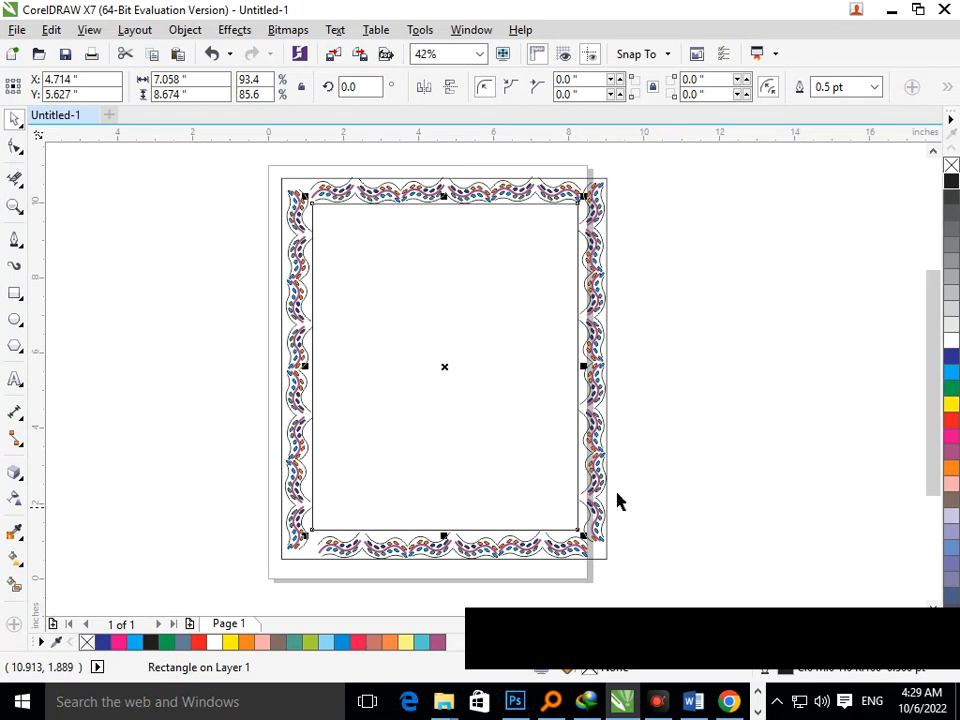
# Fill the inner rectangle with dark blue.
pyautogui.click(244, 431)
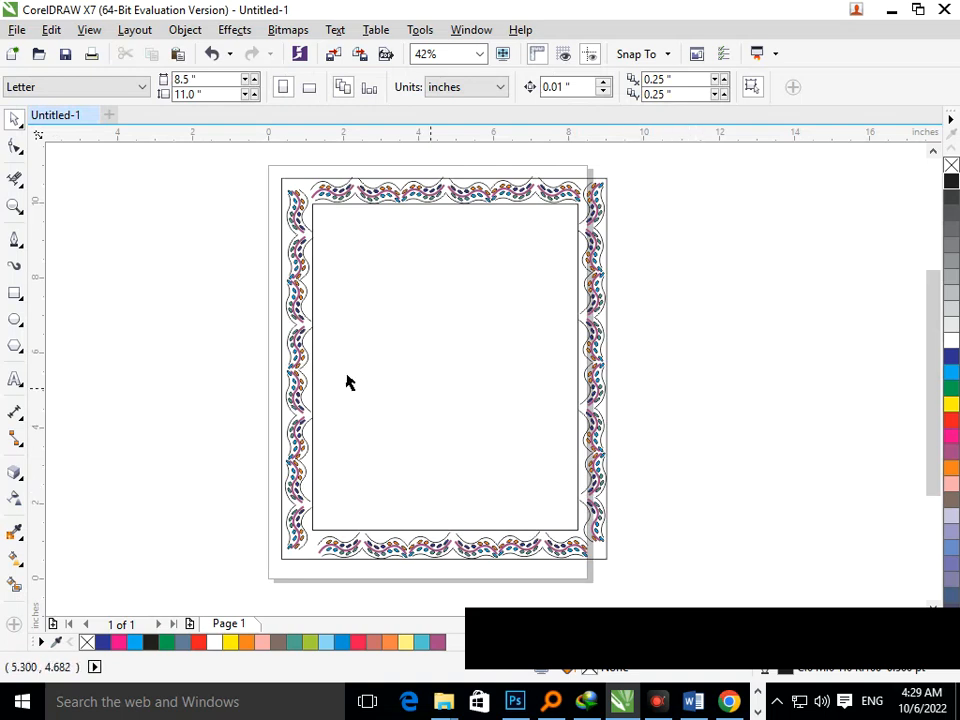
pyautogui.moveTo(344, 358); pyautogui.dragTo(360, 384)
pyautogui.press('F3')
pyautogui.click(366, 352)
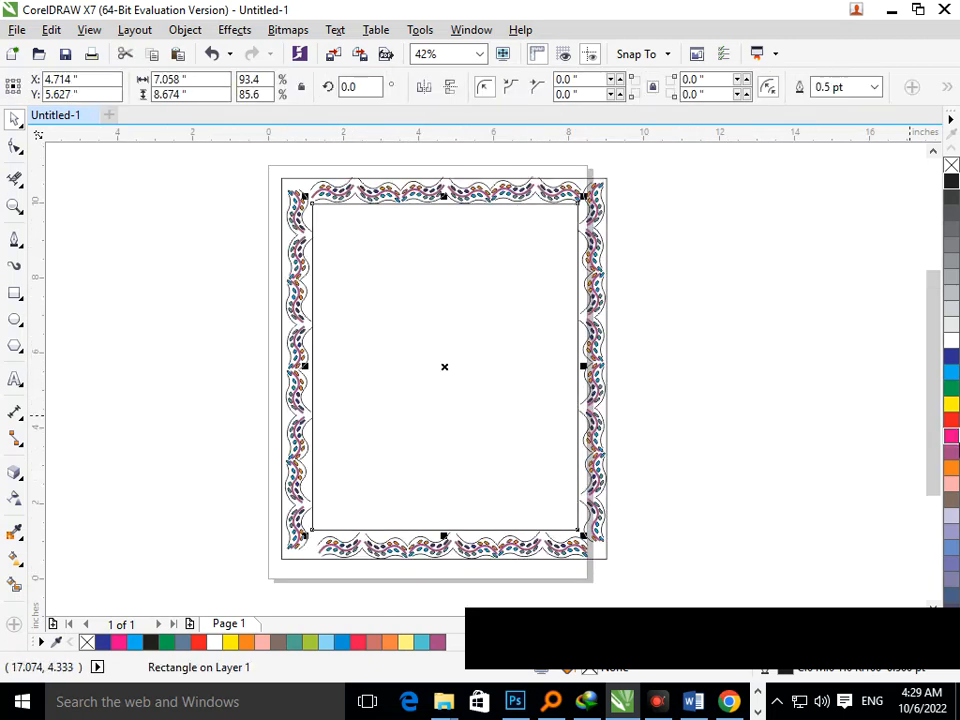
pyautogui.click(950, 358)
pyautogui.click(821, 399)
pyautogui.scroll(-3, 390, 290)
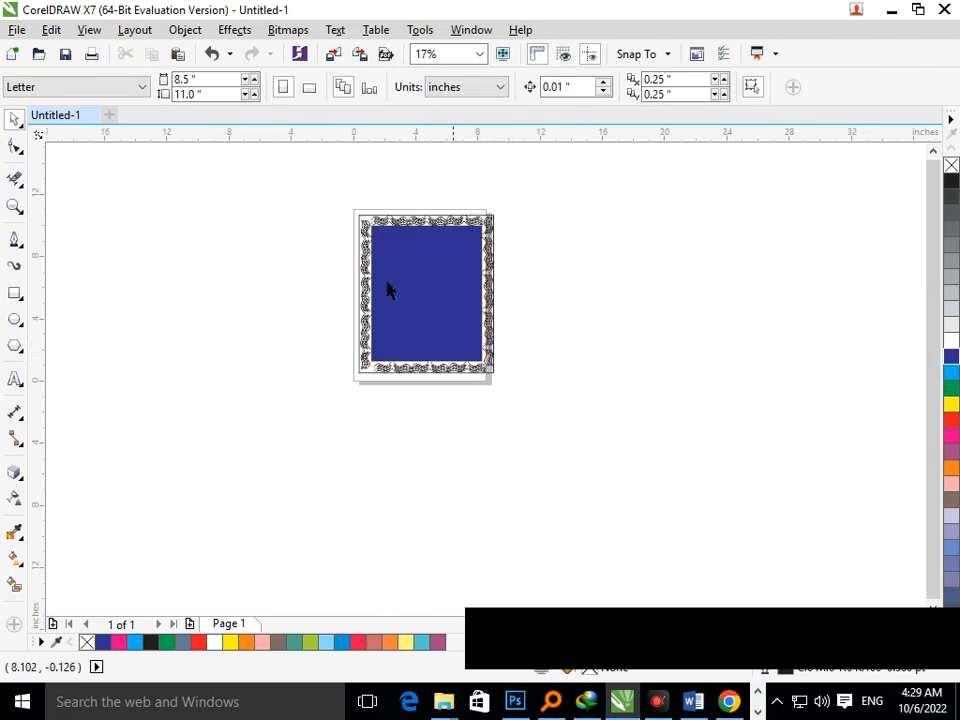
# Select the entire bordered frame with all its vine rows and shift it slightly on the page.
pyautogui.moveTo(361, 222); pyautogui.dragTo(497, 349)
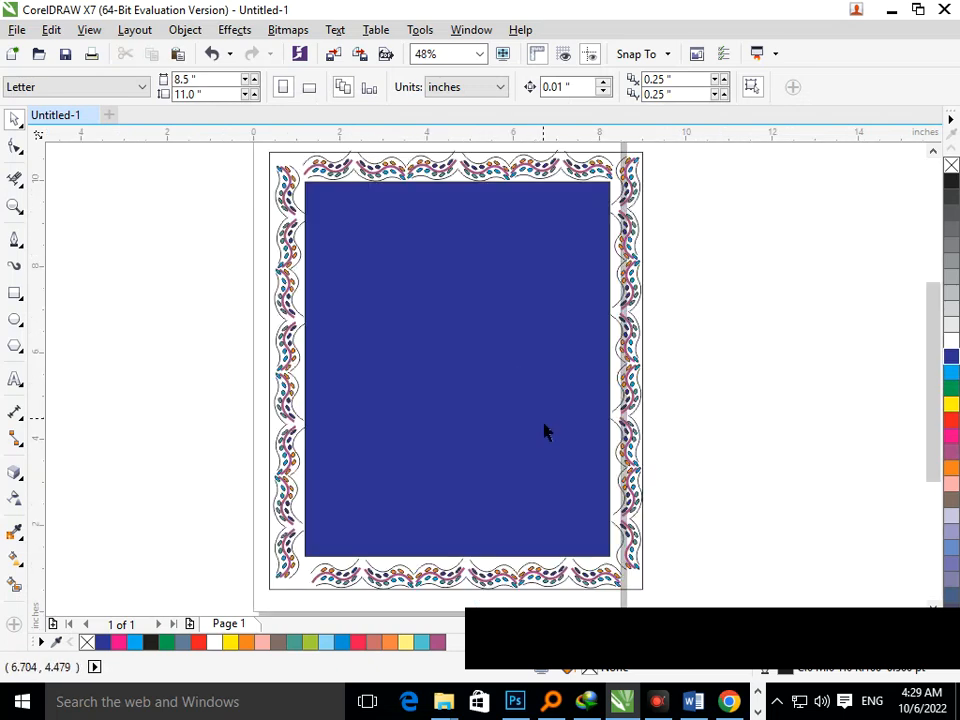
pyautogui.rightClick(457, 352)
pyautogui.moveTo(357, 207); pyautogui.dragTo(578, 394)
pyautogui.moveTo(289, 156); pyautogui.dragTo(563, 480)
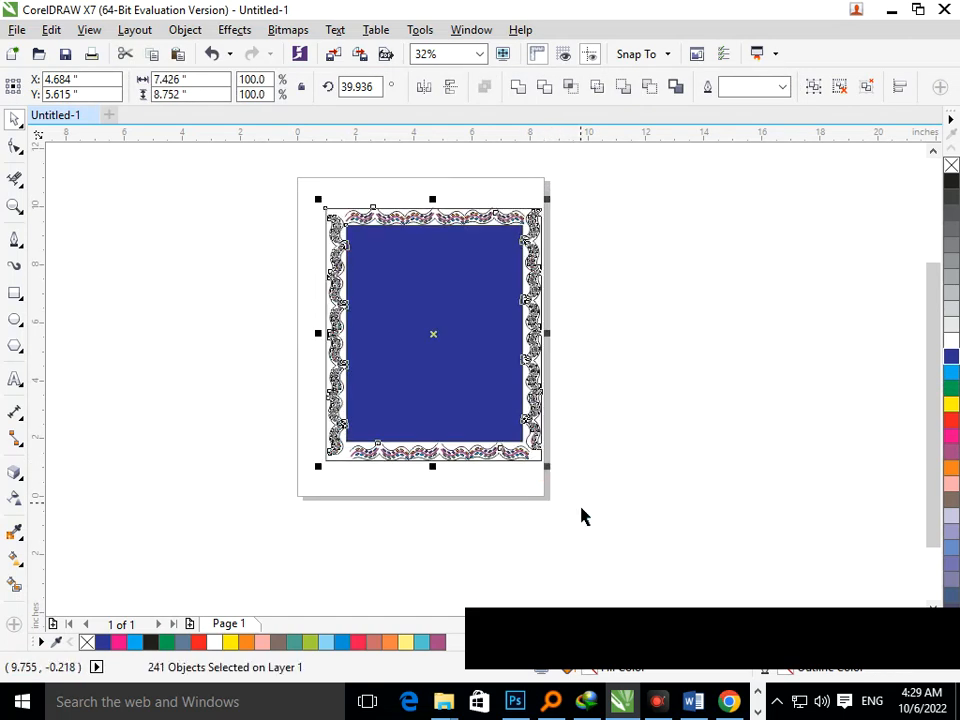
pyautogui.moveTo(510, 461); pyautogui.dragTo(495, 452)
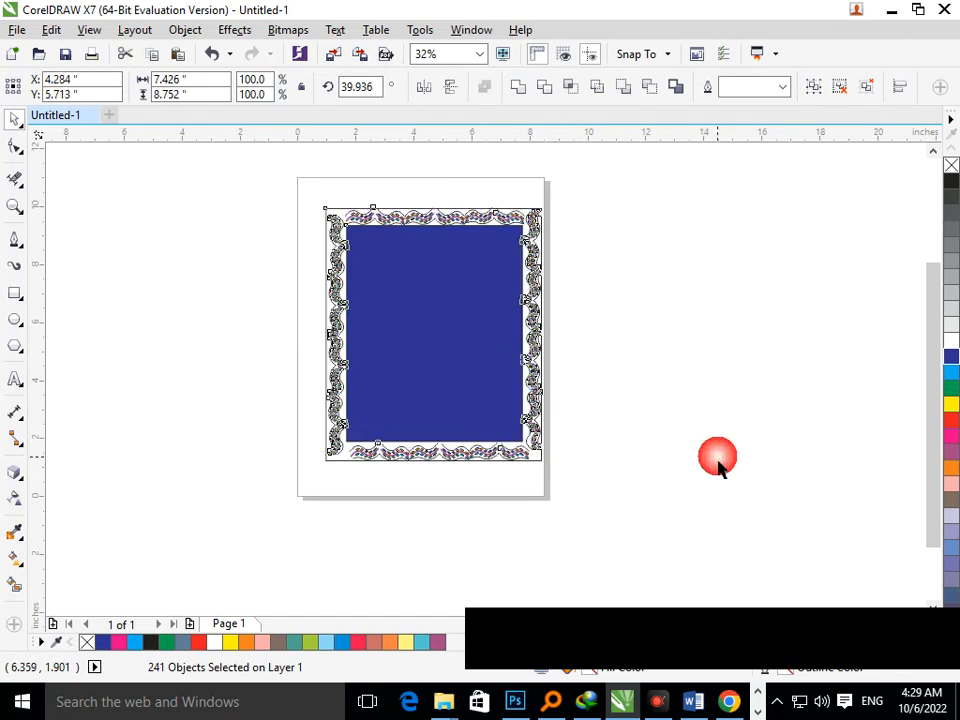
pyautogui.click(716, 456)
pyautogui.moveTo(306, 137); pyautogui.dragTo(576, 442)
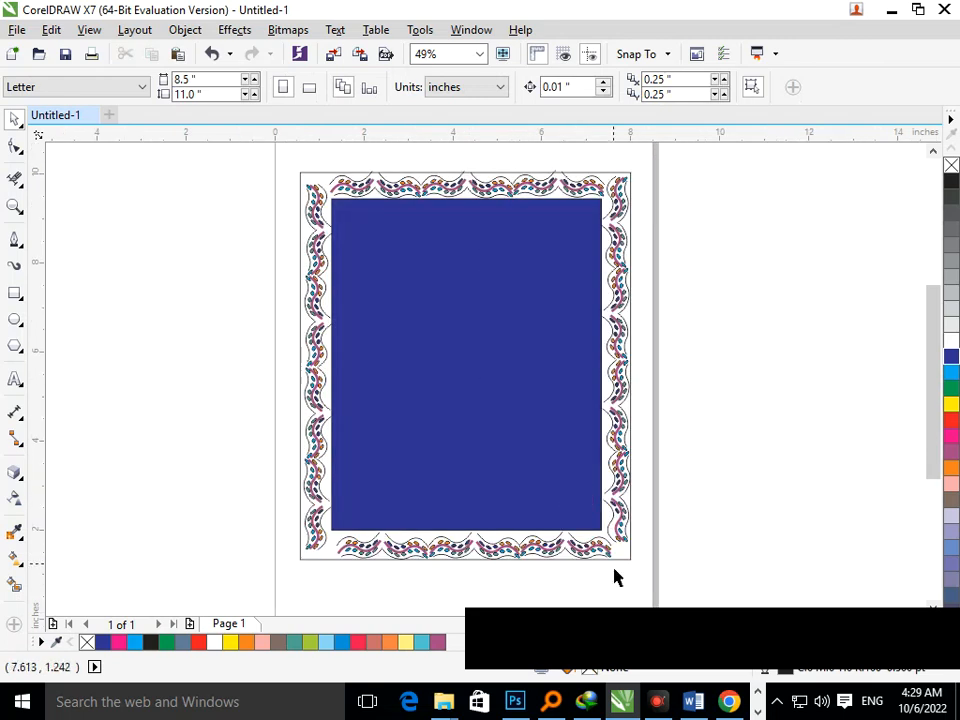